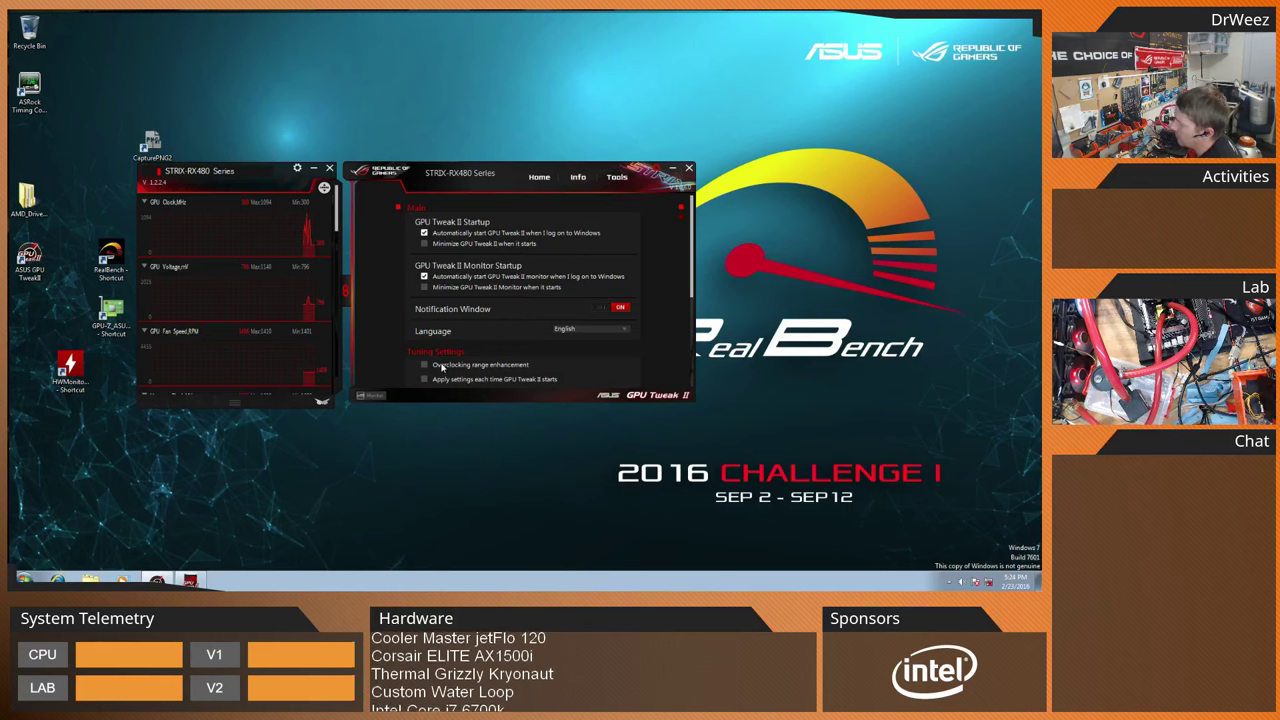
pyautogui.click(424, 276)
pyautogui.click(424, 232)
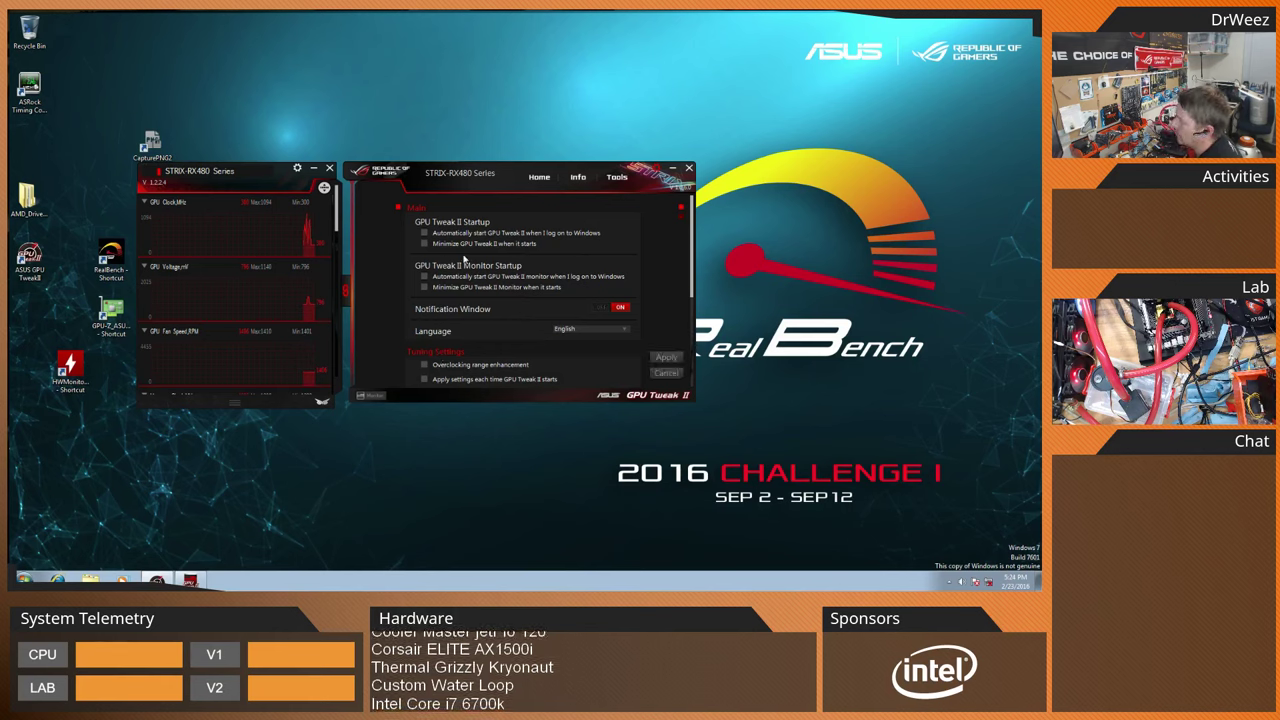
pyautogui.click(666, 373)
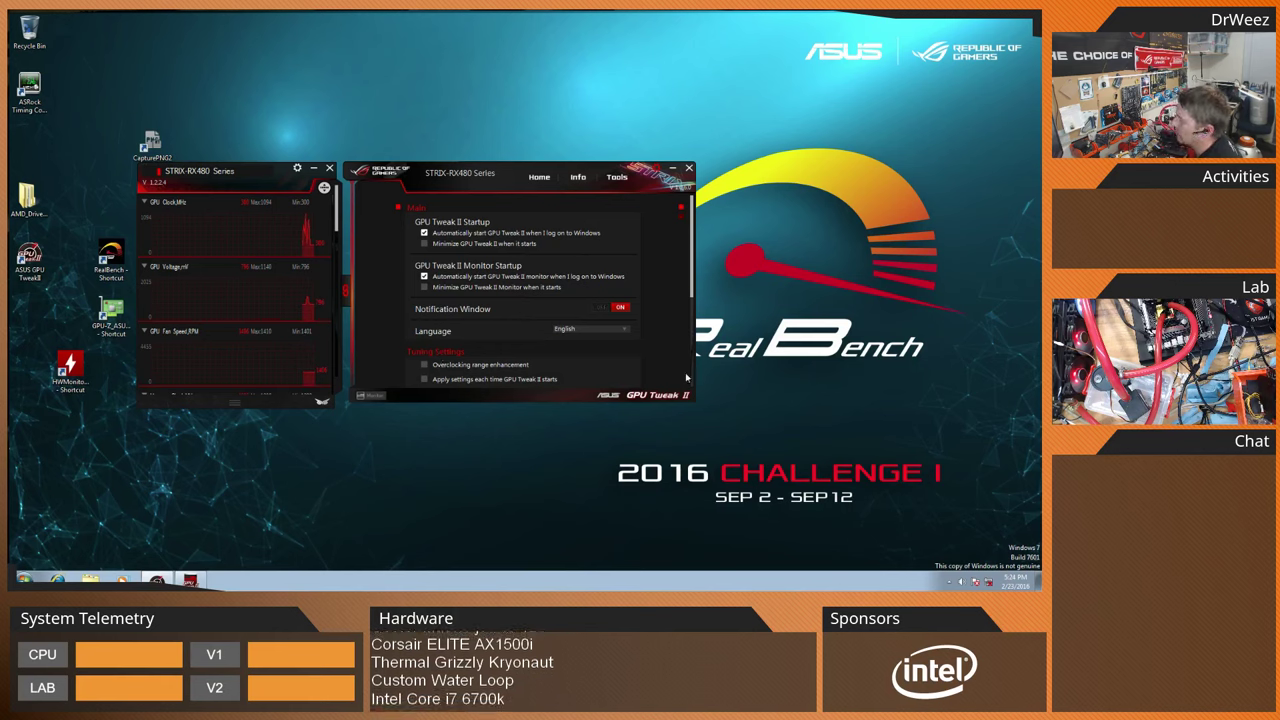
# Close GPU Tweak II and restart Windows to enter the UEFI BIOS
pyautogui.click(689, 169)
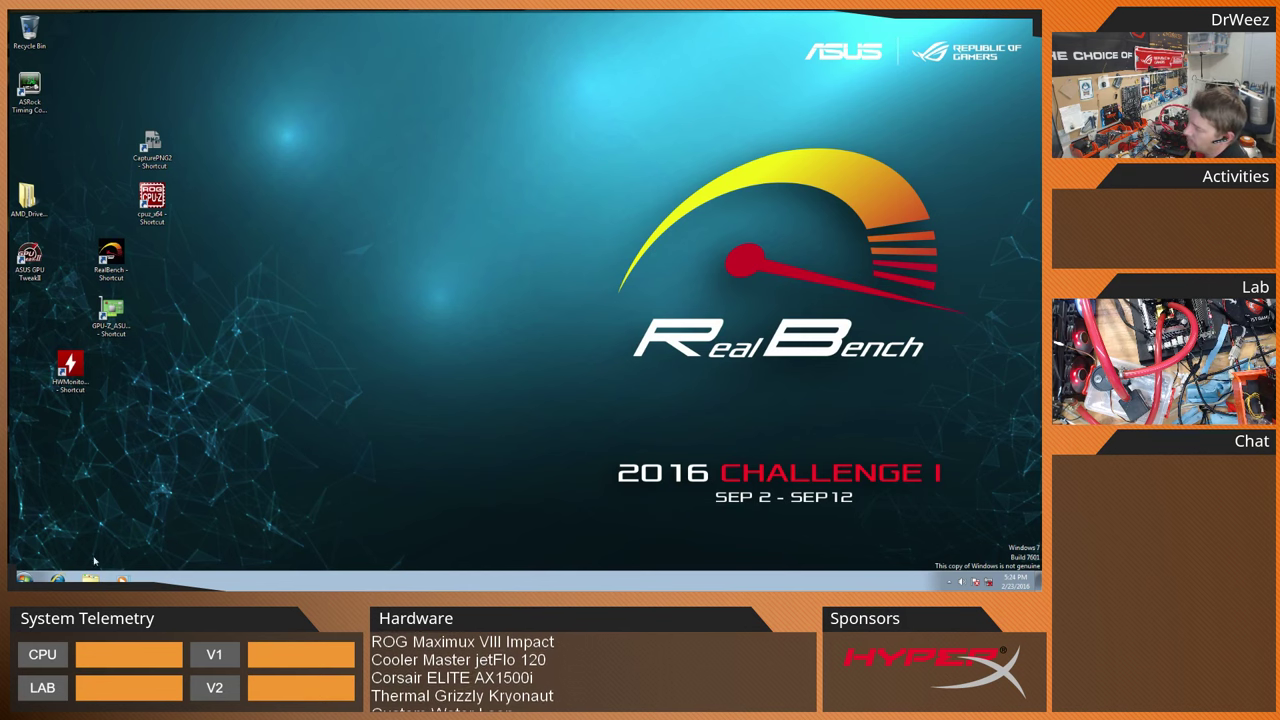
pyautogui.click(24, 579)
pyautogui.click(197, 553)
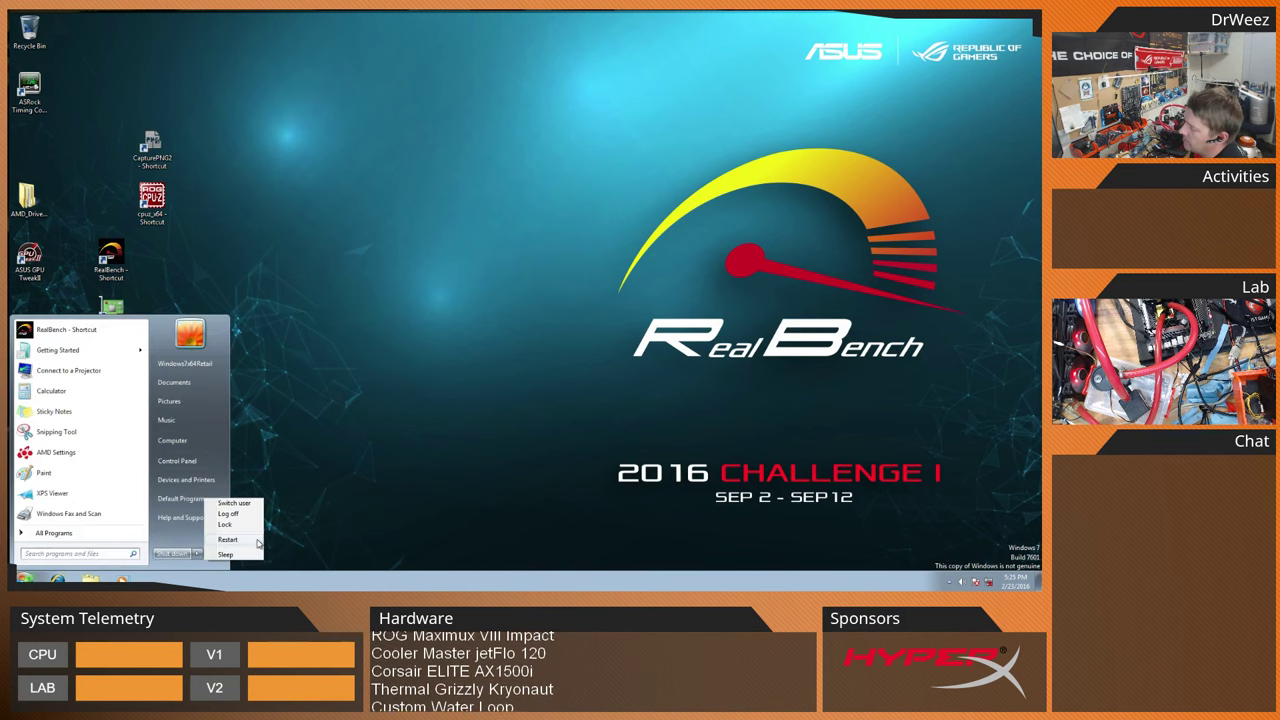
pyautogui.click(258, 542)
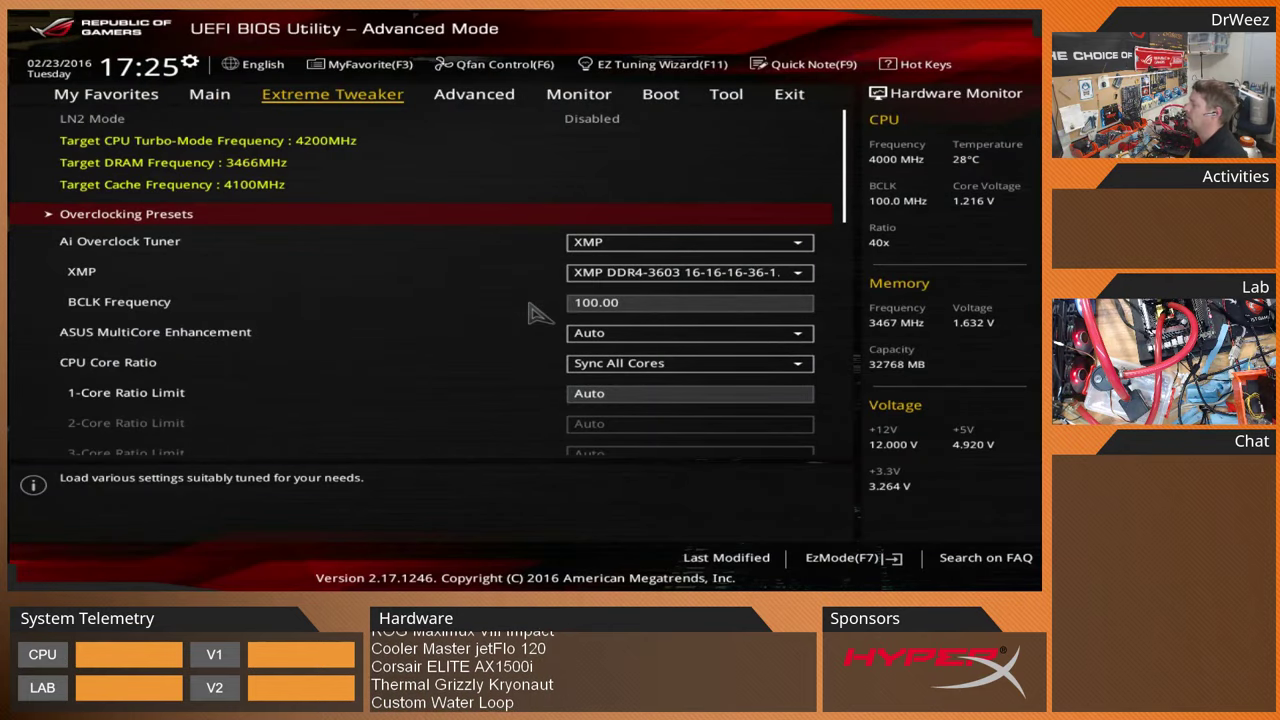
# Open the ASUS Overclocking Profile settings and set the profile name to 14
pyautogui.press('Right')
pyautogui.press('Right')
pyautogui.press('Right')
pyautogui.press('Right')
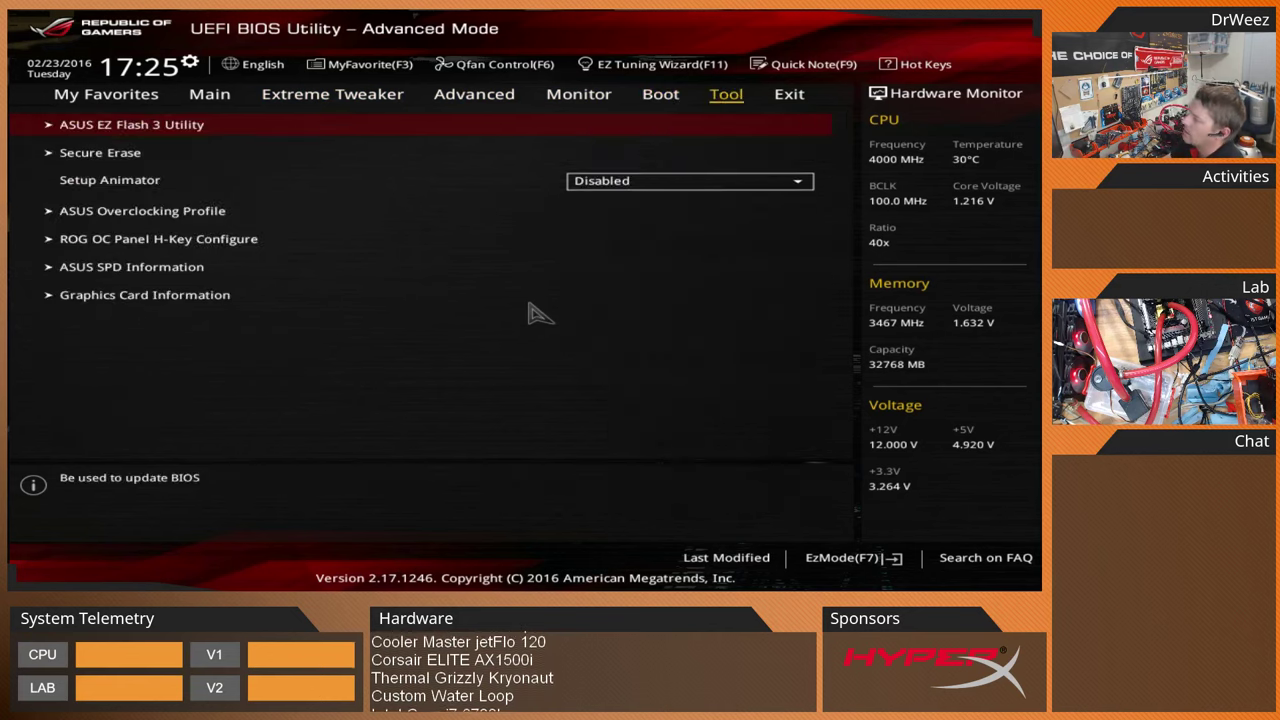
pyautogui.press('Down')
pyautogui.press('Down')
pyautogui.press('Down')
pyautogui.press('Up')
pyautogui.press('Down')
pyautogui.press('Down')
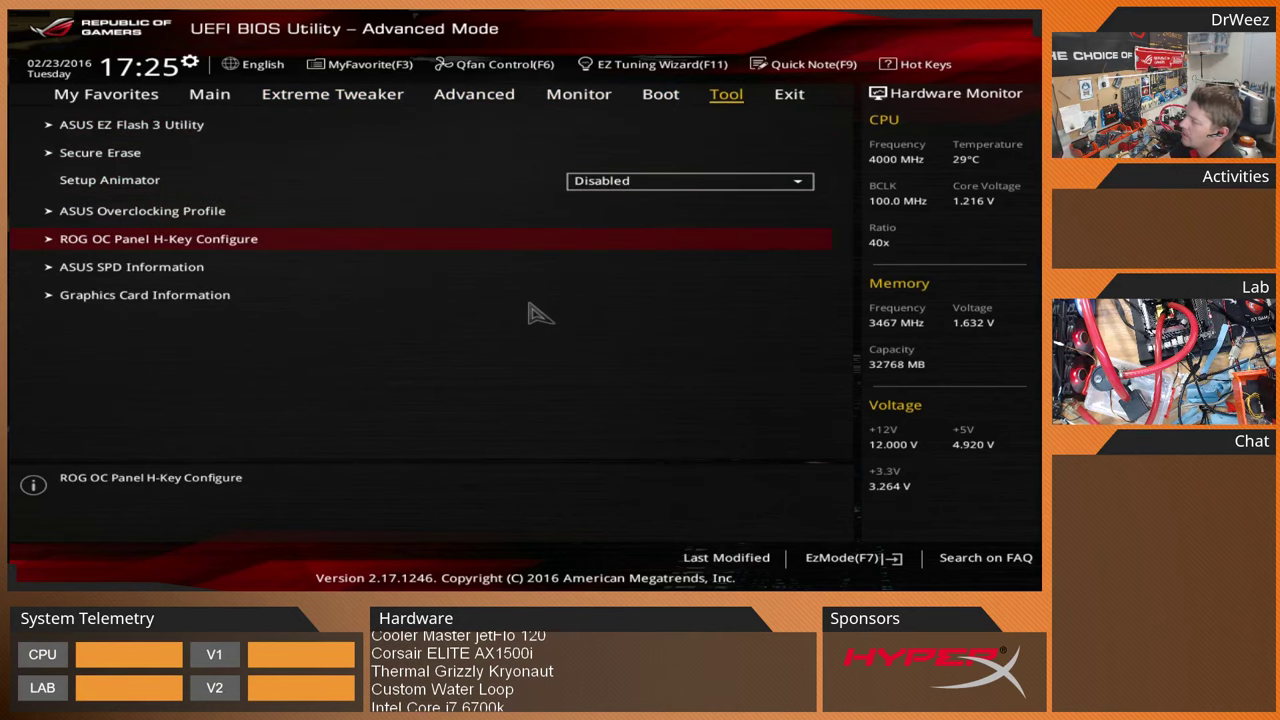
pyautogui.press('Up')
pyautogui.press('Return')
pyautogui.press('Down')
pyautogui.press('Down')
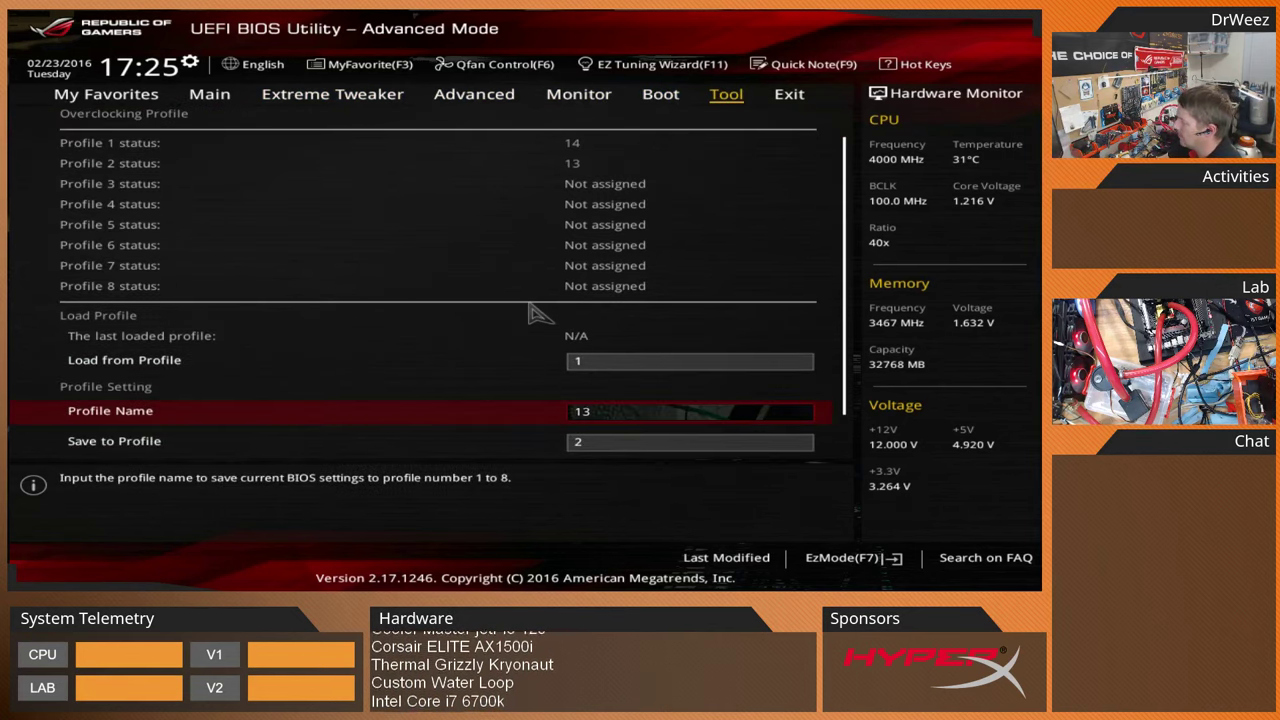
pyautogui.press('BackSpace')
pyautogui.write('4')
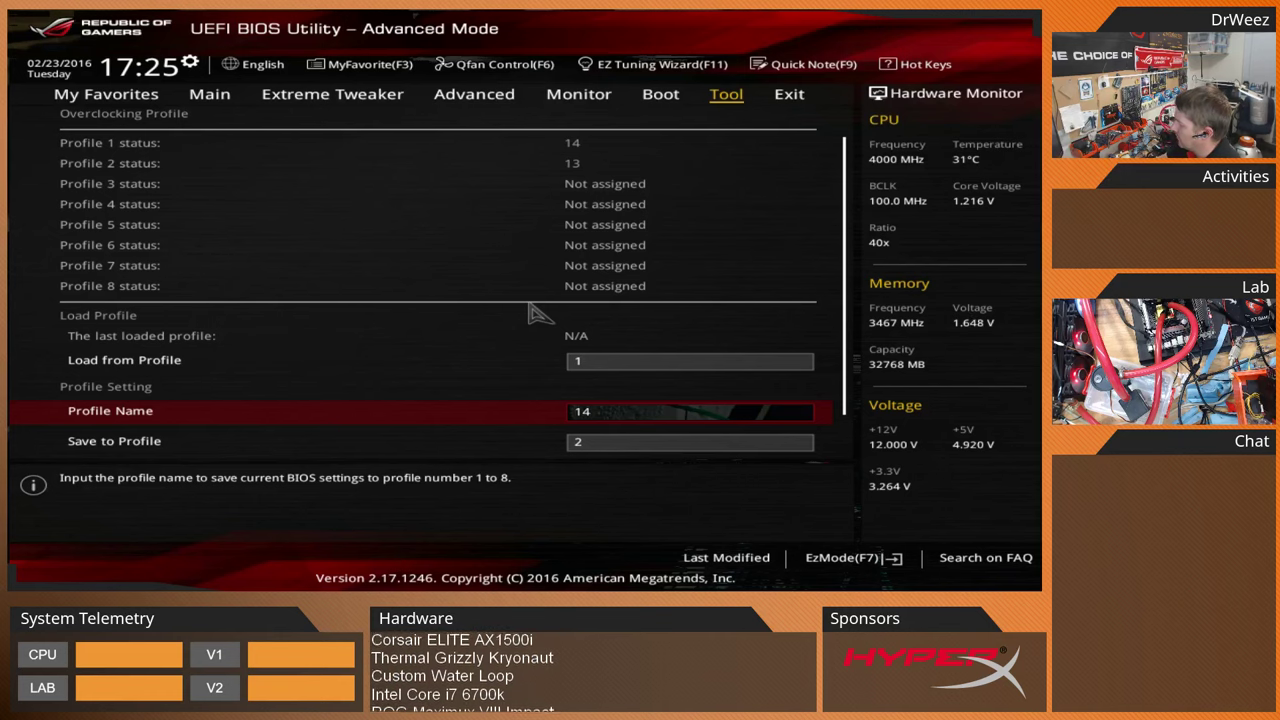
# Save the current BIOS settings to profile 3 and leave the Overclocking Profile page
pyautogui.press('Down')
pyautogui.press('BackSpace')
pyautogui.write('3')
pyautogui.press('Return')
pyautogui.press('Return')
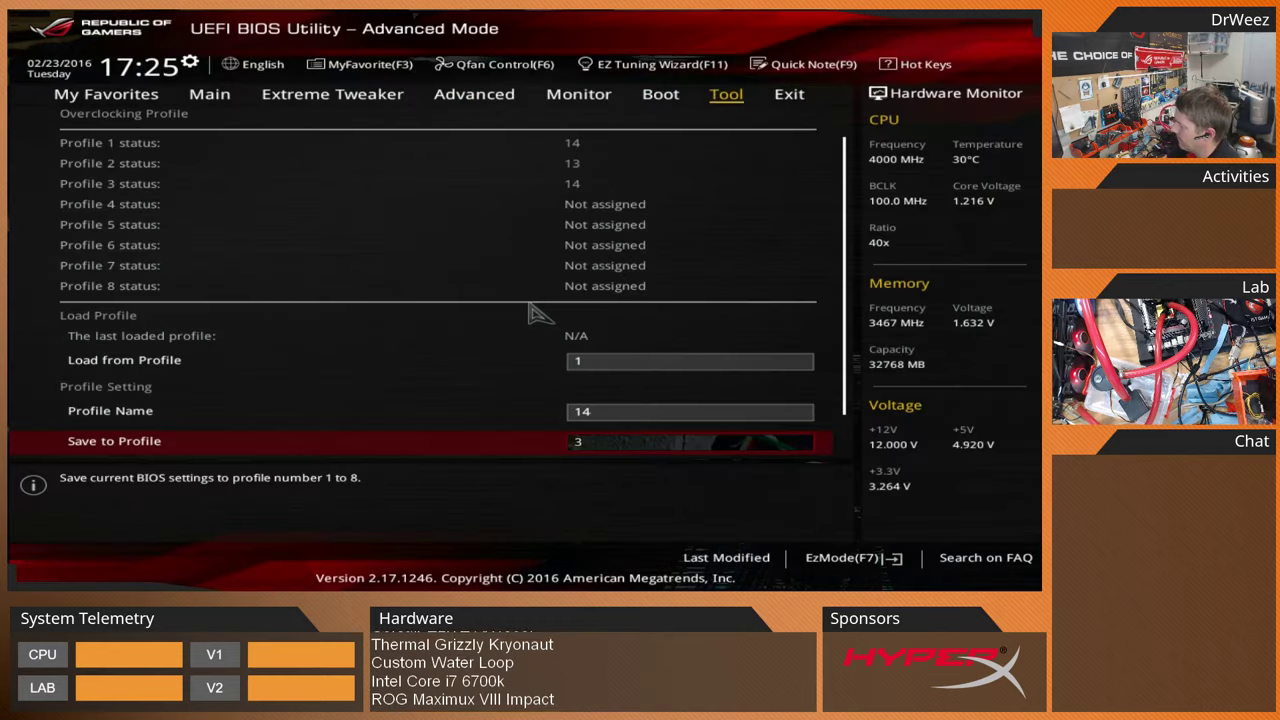
pyautogui.press('Escape')
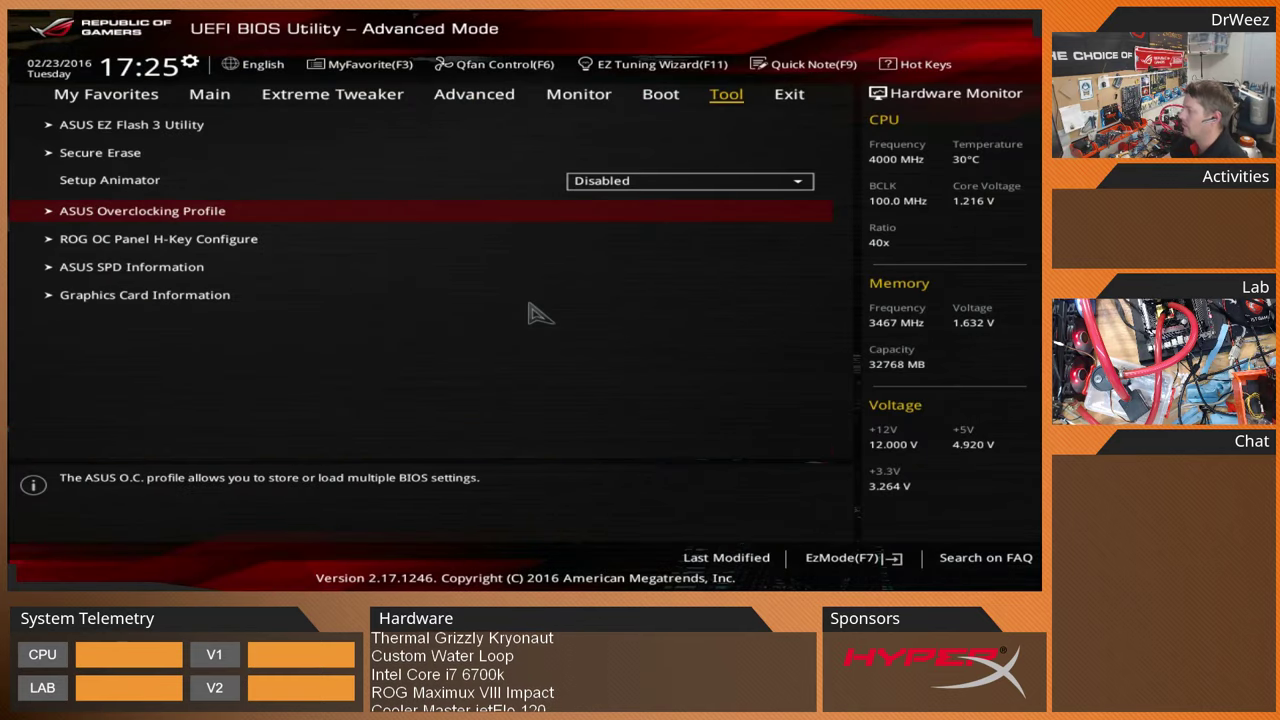
# In Extreme Tweaker, set the 1-Core Ratio Limit to 45 with all cores synced
pyautogui.press('Escape')
pyautogui.press('Escape')
pyautogui.press('Left')
pyautogui.press('Left')
pyautogui.press('Left')
pyautogui.press('Left')
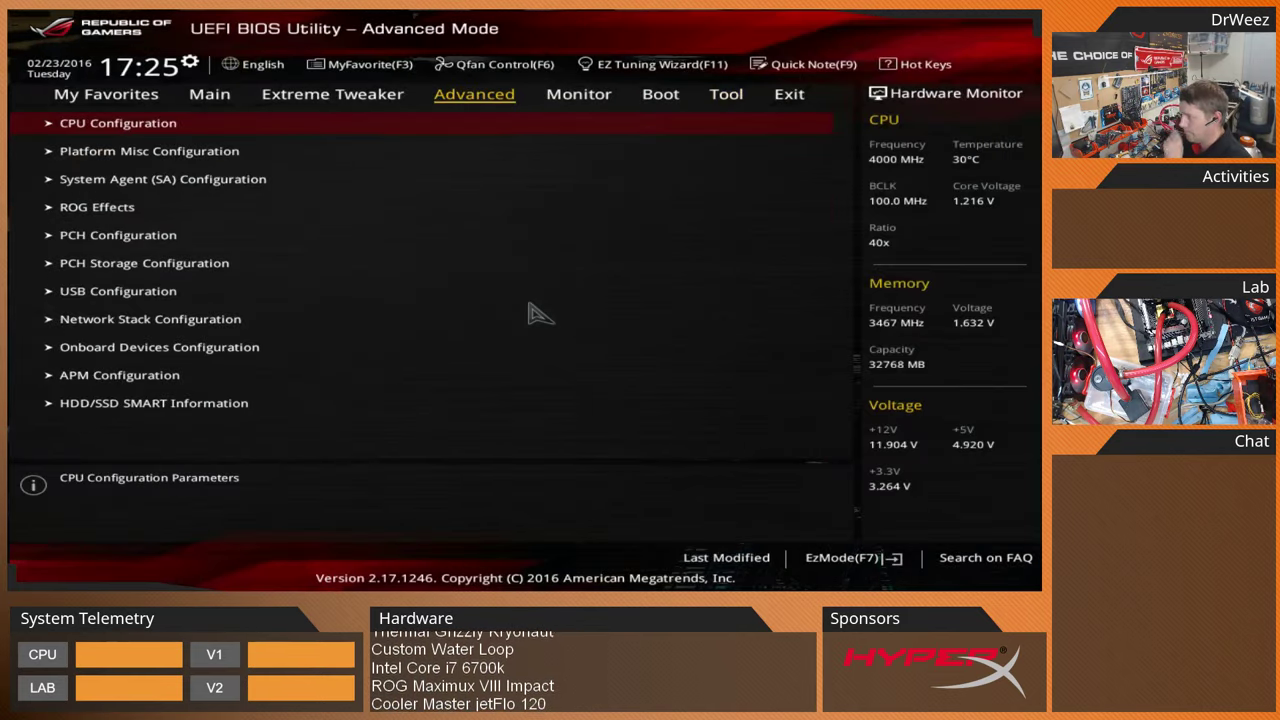
pyautogui.press('Down')
pyautogui.press('Down')
pyautogui.press('Down')
pyautogui.press('Down')
pyautogui.press('Down')
pyautogui.press('Down')
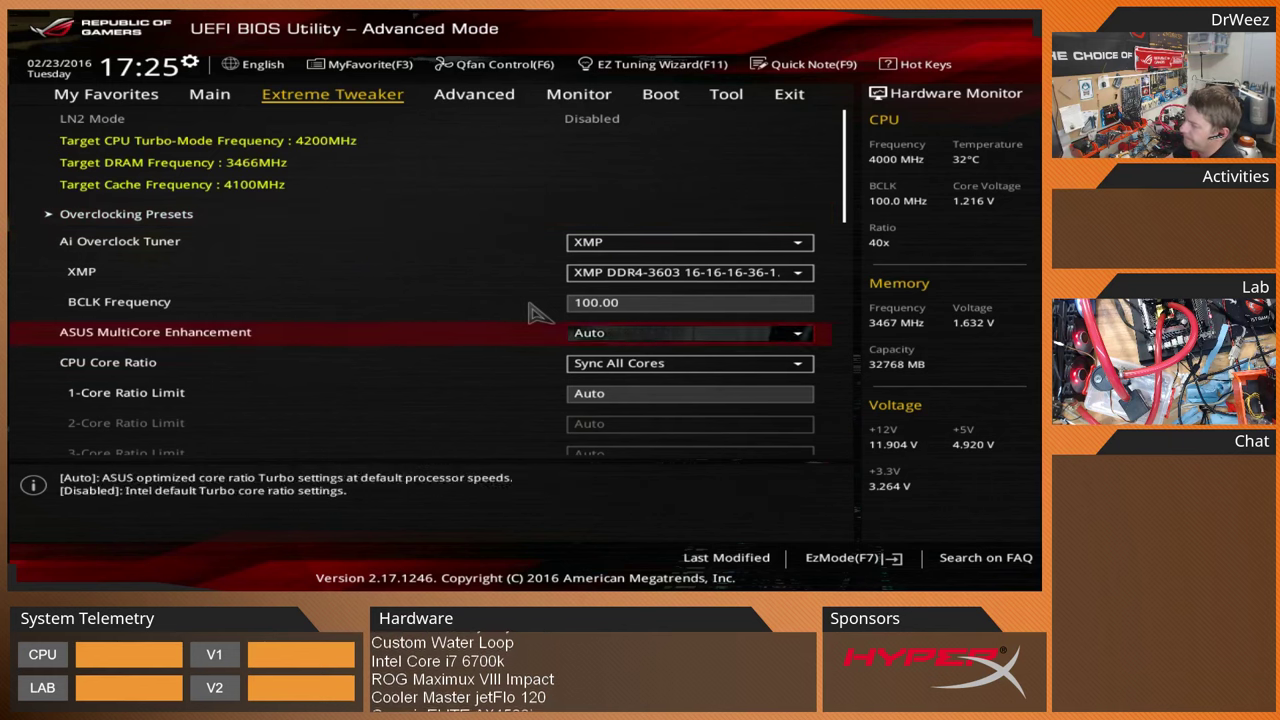
pyautogui.press('Up')
pyautogui.press('Down')
pyautogui.write('45')
pyautogui.press('Return')
# Set both the minimum and maximum CPU cache ratio to 45
pyautogui.press('Down')
pyautogui.press('Down')
pyautogui.press('Down')
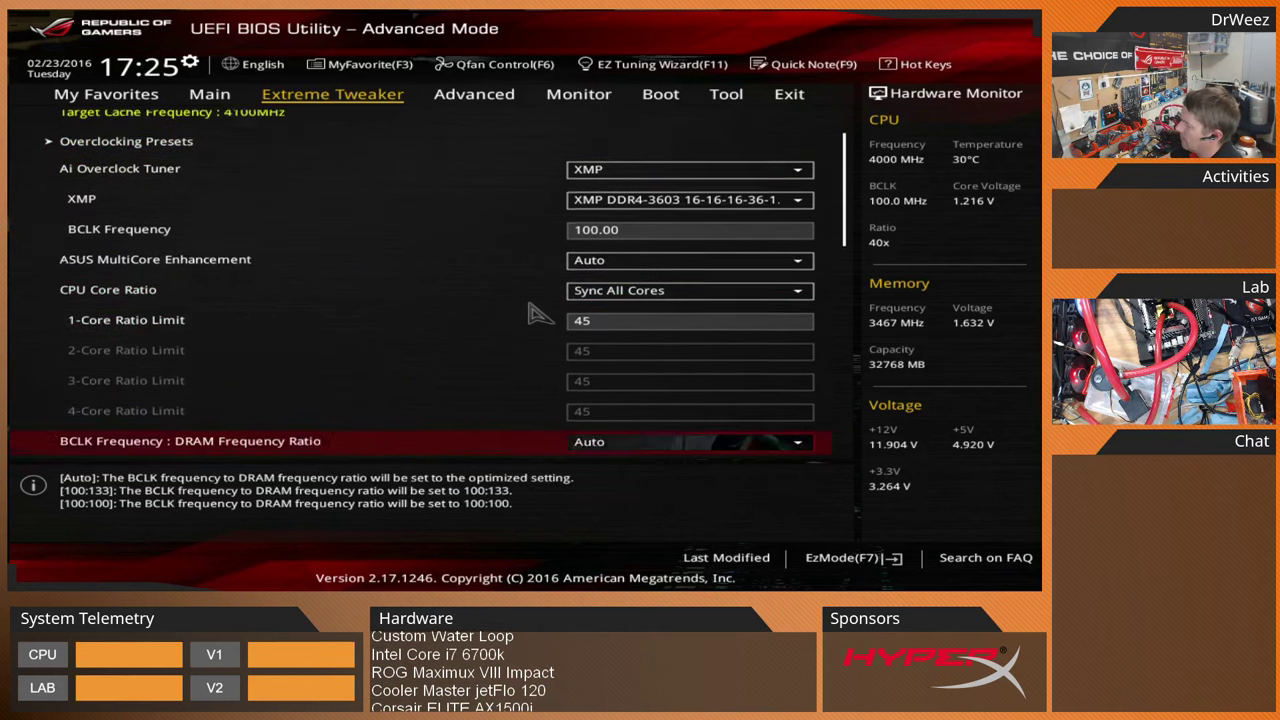
pyautogui.press('Down')
pyautogui.press('Down')
pyautogui.press('Down')
pyautogui.press('Down')
pyautogui.press('Down')
pyautogui.press('Down')
pyautogui.press('Down')
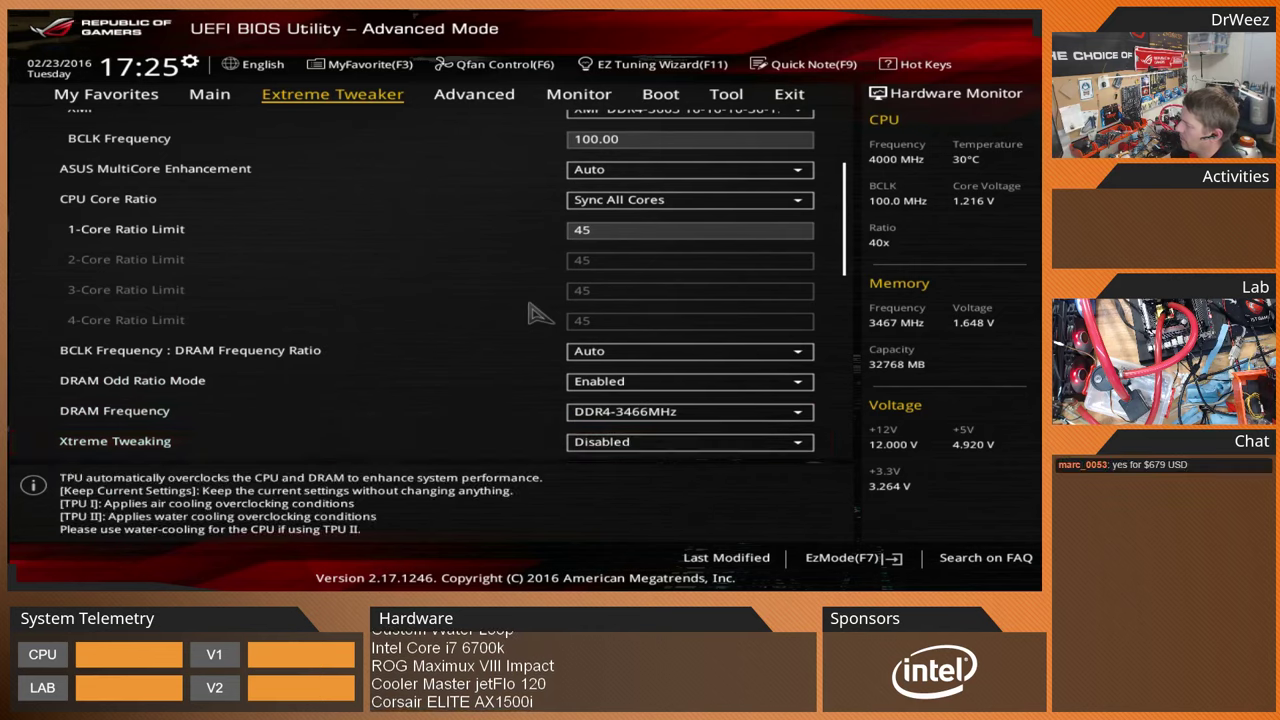
pyautogui.press('Down')
pyautogui.press('Down')
pyautogui.press('Down')
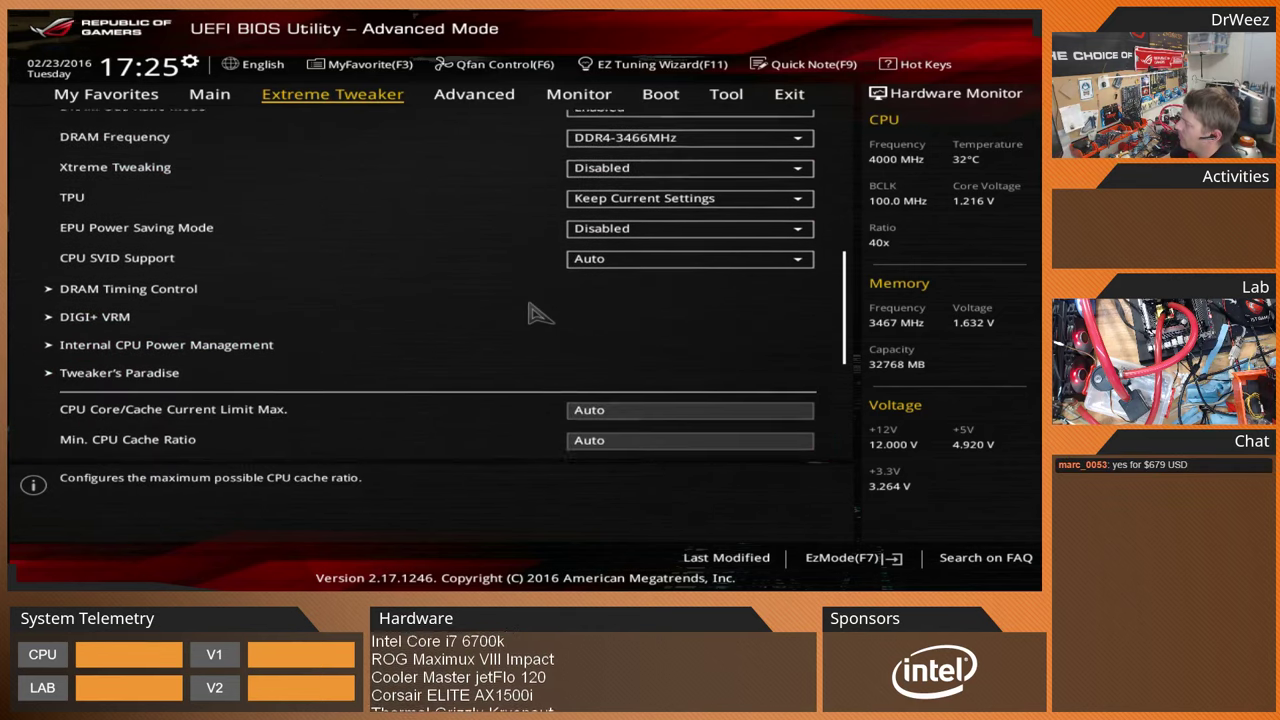
pyautogui.write('45')
pyautogui.press('Return')
pyautogui.press('Down')
pyautogui.write('45')
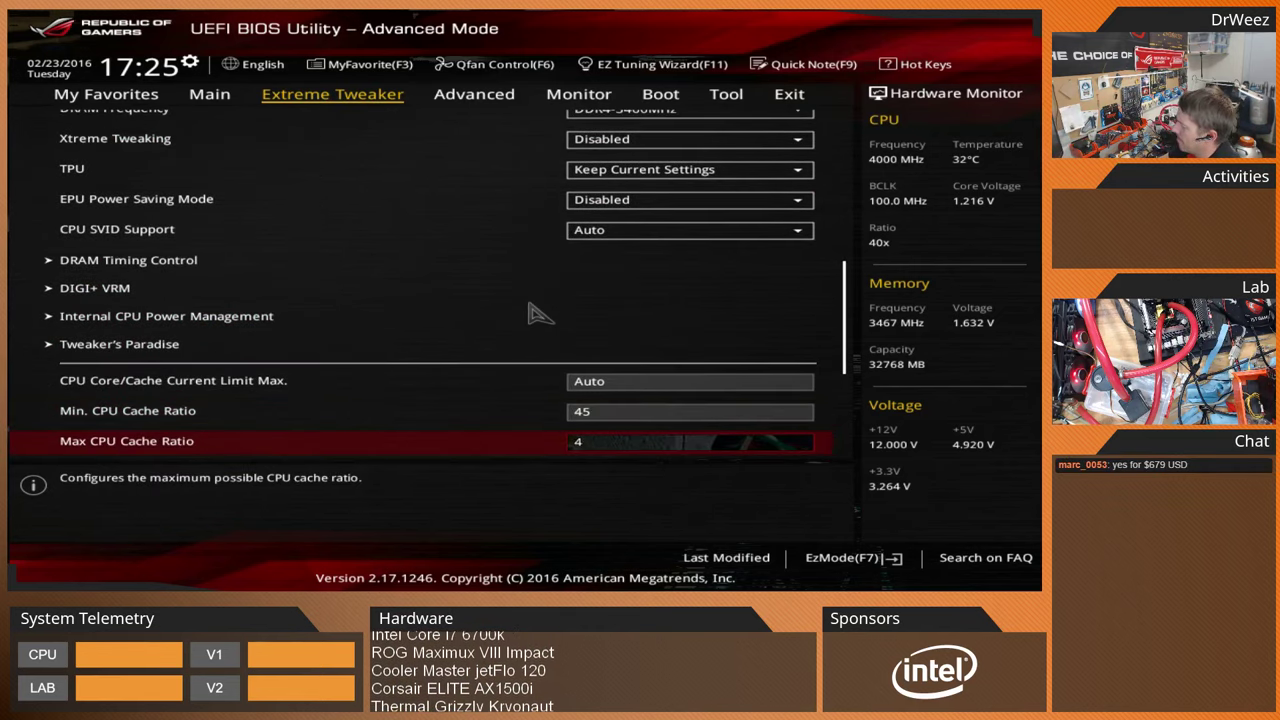
pyautogui.press('Return')
# Switch CPU Core/Cache Voltage to Manual Mode and set the CPU Core Voltage Override to 1.4 V
pyautogui.press('Down')
pyautogui.press('Down')
pyautogui.press('Down')
pyautogui.press('Down')
pyautogui.press('Down')
pyautogui.press('Up')
pyautogui.press('Up')
pyautogui.press('Up')
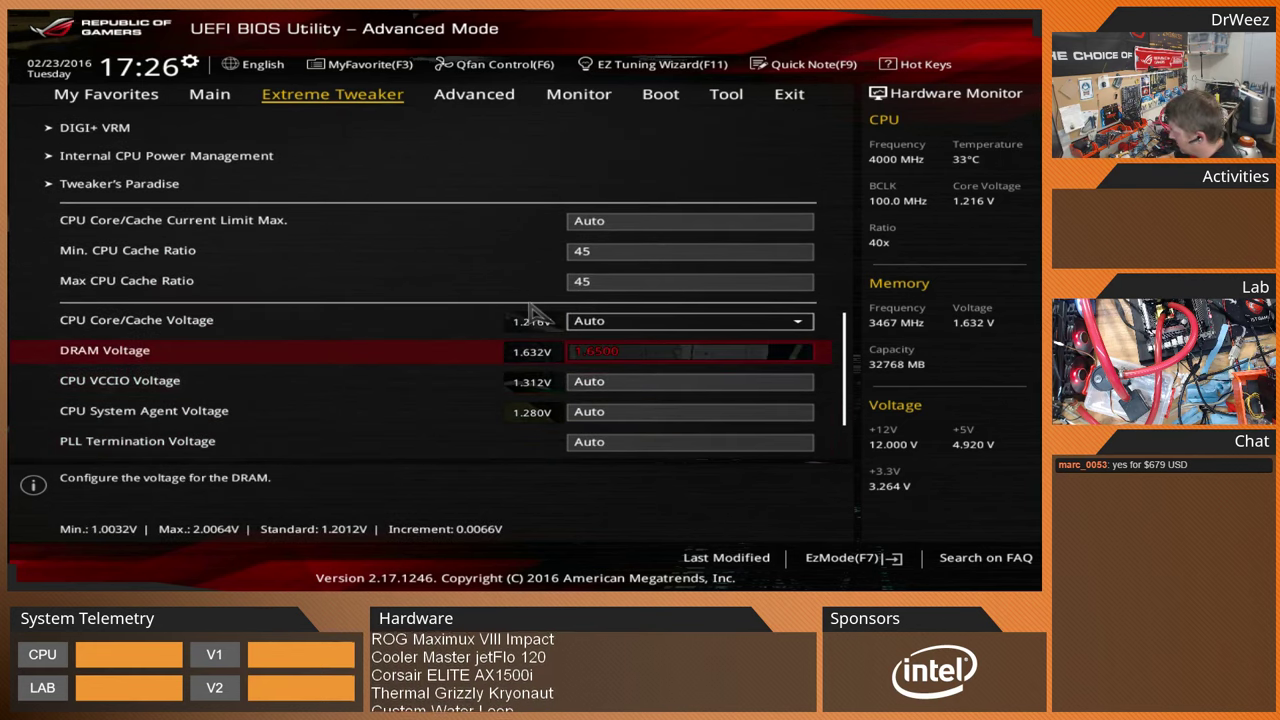
pyautogui.press('Up')
pyautogui.press('Return')
pyautogui.press('Down')
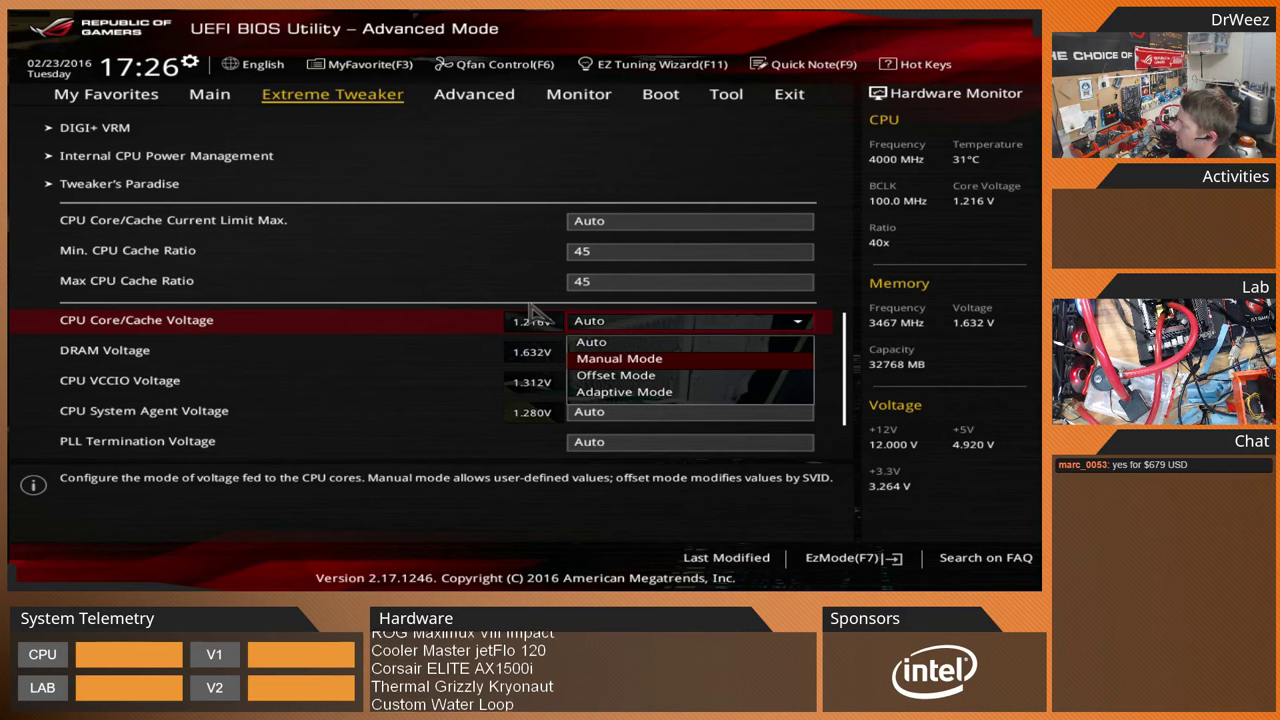
pyautogui.press('Return')
pyautogui.press('Down')
pyautogui.write('1.4')
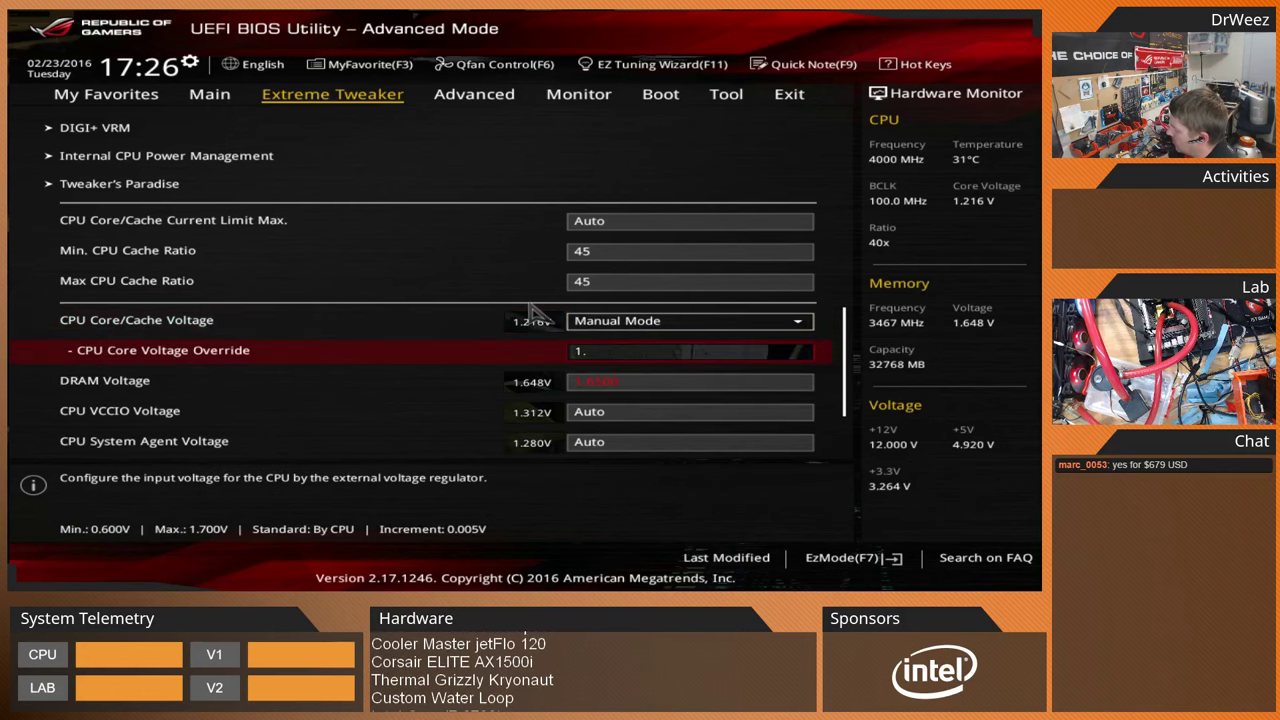
pyautogui.press('Return')
# Review the voltage and cache settings from DRAM REF Voltage Control back up to CPU SVID Support
pyautogui.press('Up')
pyautogui.press('Down')
pyautogui.press('Down')
pyautogui.press('Down')
pyautogui.press('Down')
pyautogui.press('Down')
pyautogui.press('Down')
pyautogui.press('Down')
pyautogui.press('Down')
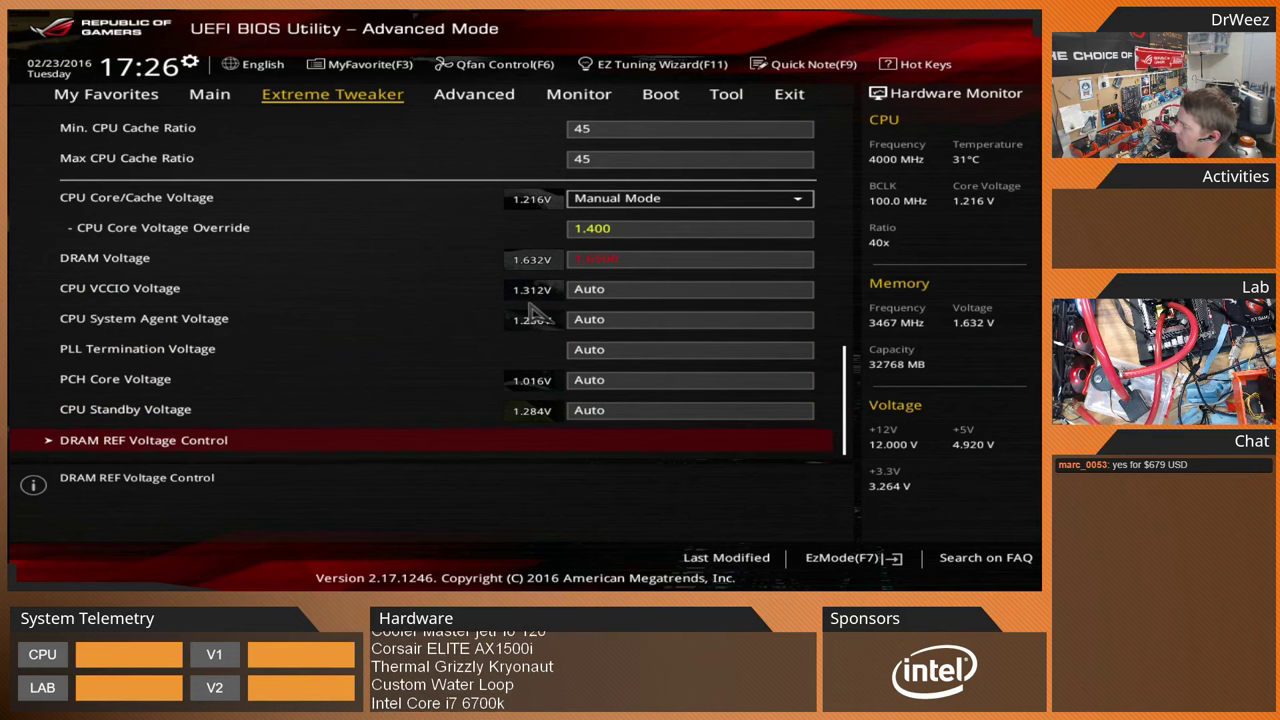
pyautogui.press('Up')
pyautogui.press('Up')
pyautogui.press('Up')
pyautogui.press('Up')
pyautogui.press('Up')
pyautogui.press('Up')
pyautogui.press('Up')
pyautogui.press('Up')
pyautogui.press('Up')
pyautogui.press('Up')
pyautogui.press('Up')
pyautogui.press('Up')
pyautogui.press('Up')
pyautogui.press('Up')
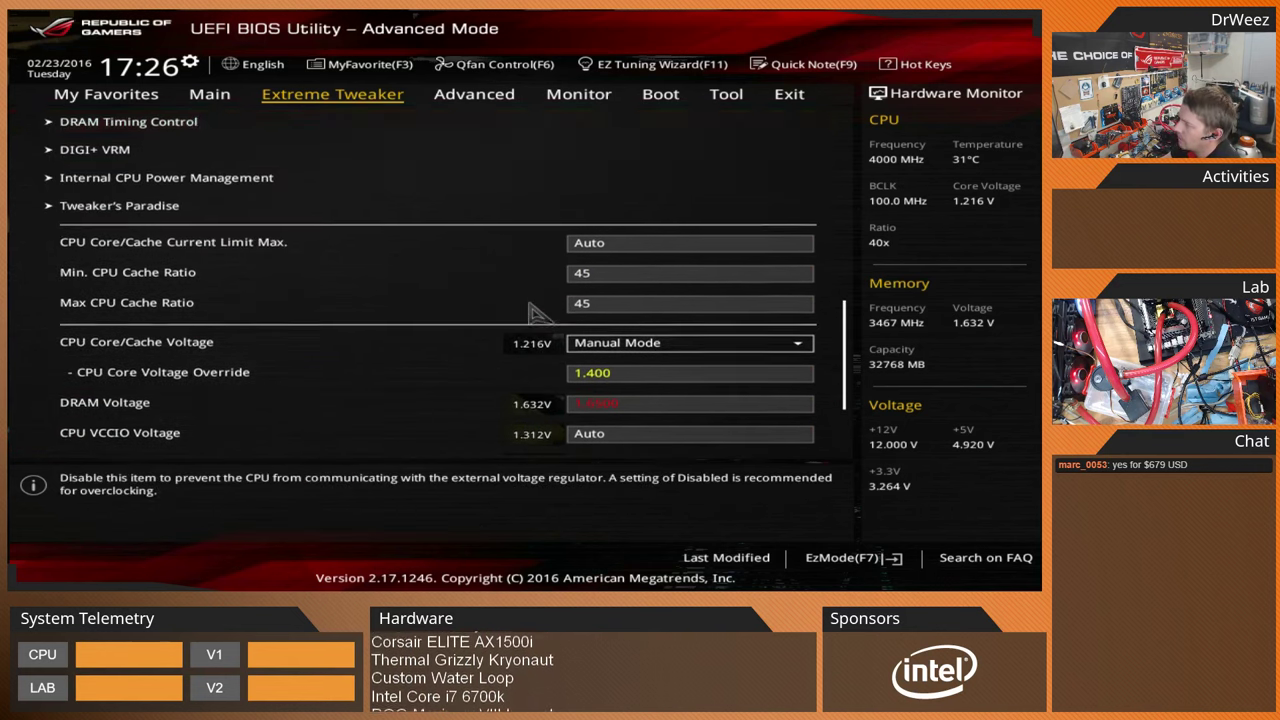
# Examine the Tweaker's Paradise settings, including BCLK Spread Spectrum and the PLL voltages
pyautogui.press('Down')
pyautogui.press('Down')
pyautogui.press('Down')
pyautogui.press('Down')
pyautogui.press('Return')
pyautogui.press('Down')
pyautogui.press('Down')
pyautogui.press('Down')
pyautogui.press('Down')
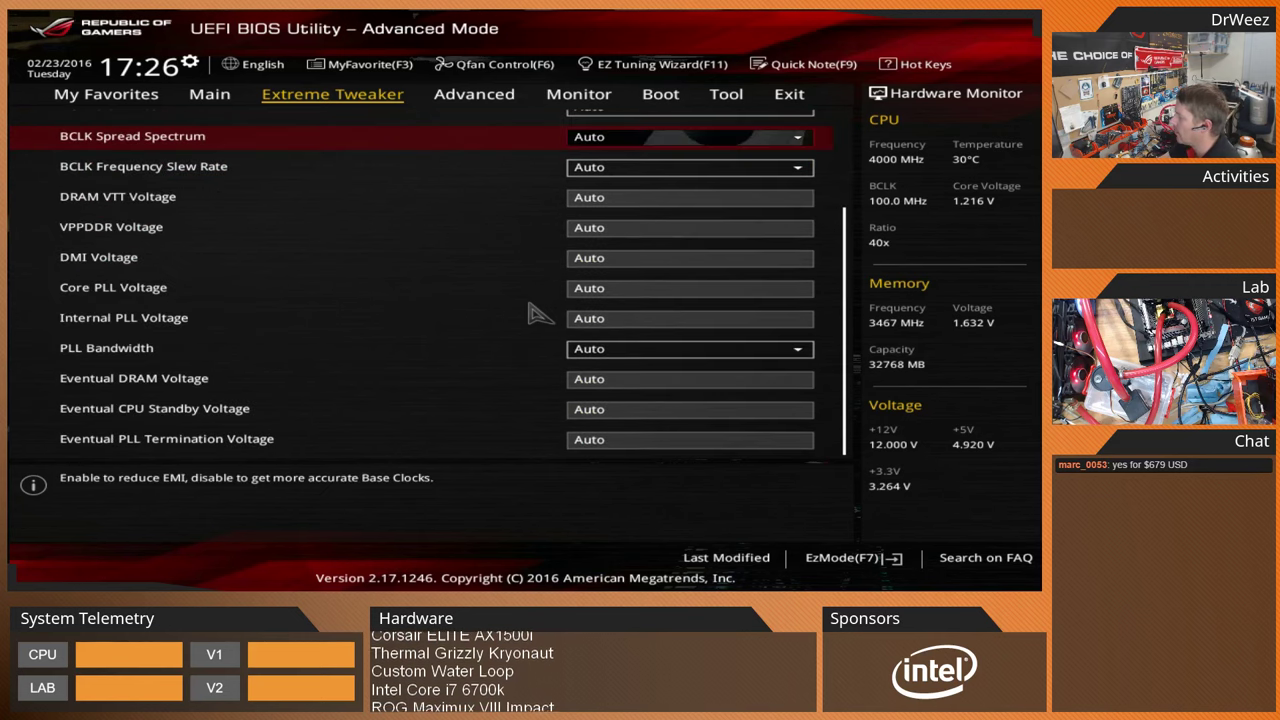
pyautogui.press('Escape')
# Check the Internal CPU Power Management and DIGI+ VRM settings
pyautogui.press('Up')
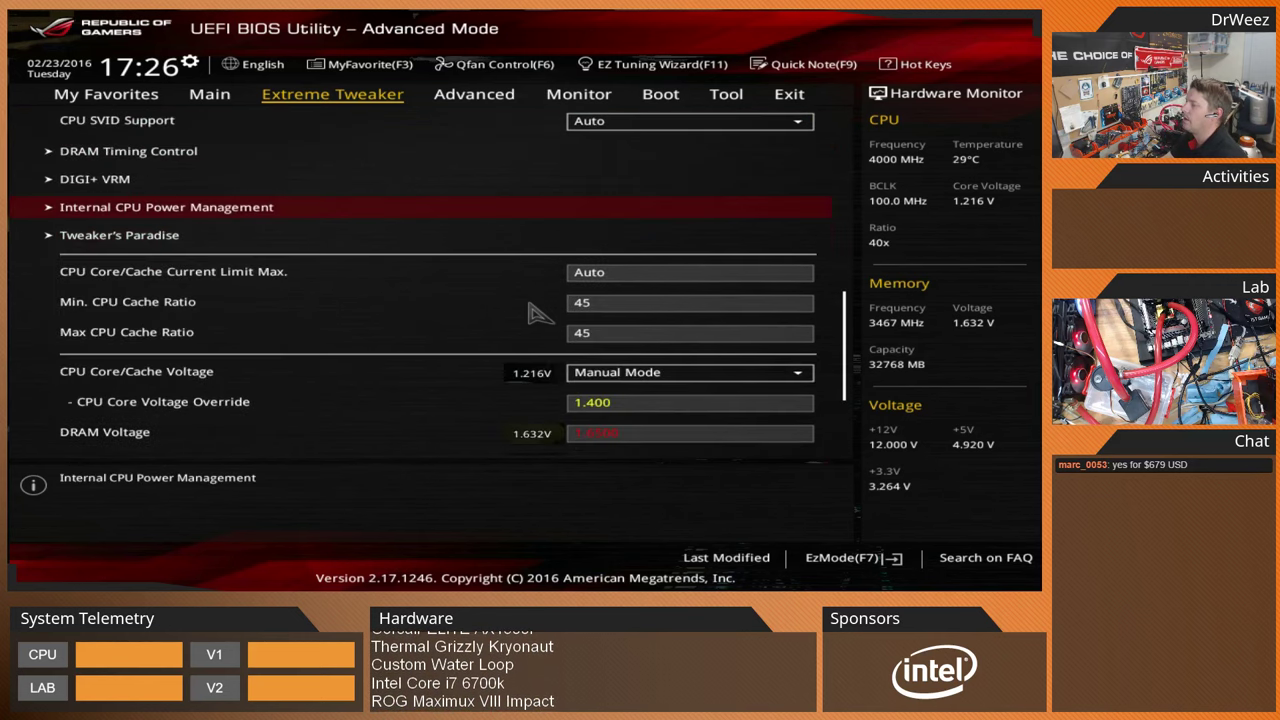
pyautogui.press('Return')
pyautogui.press('Down')
pyautogui.press('Escape')
pyautogui.press('Up')
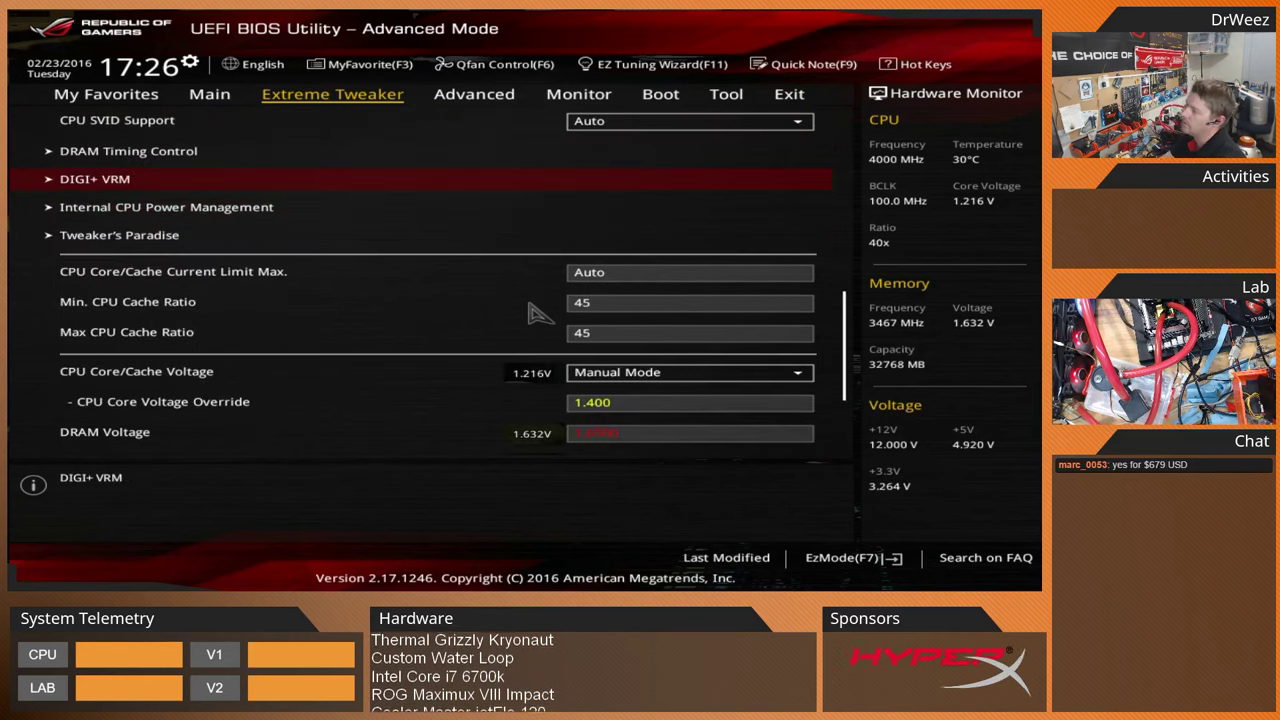
pyautogui.press('Return')
pyautogui.press('Down')
pyautogui.press('Escape')
pyautogui.press('Up')
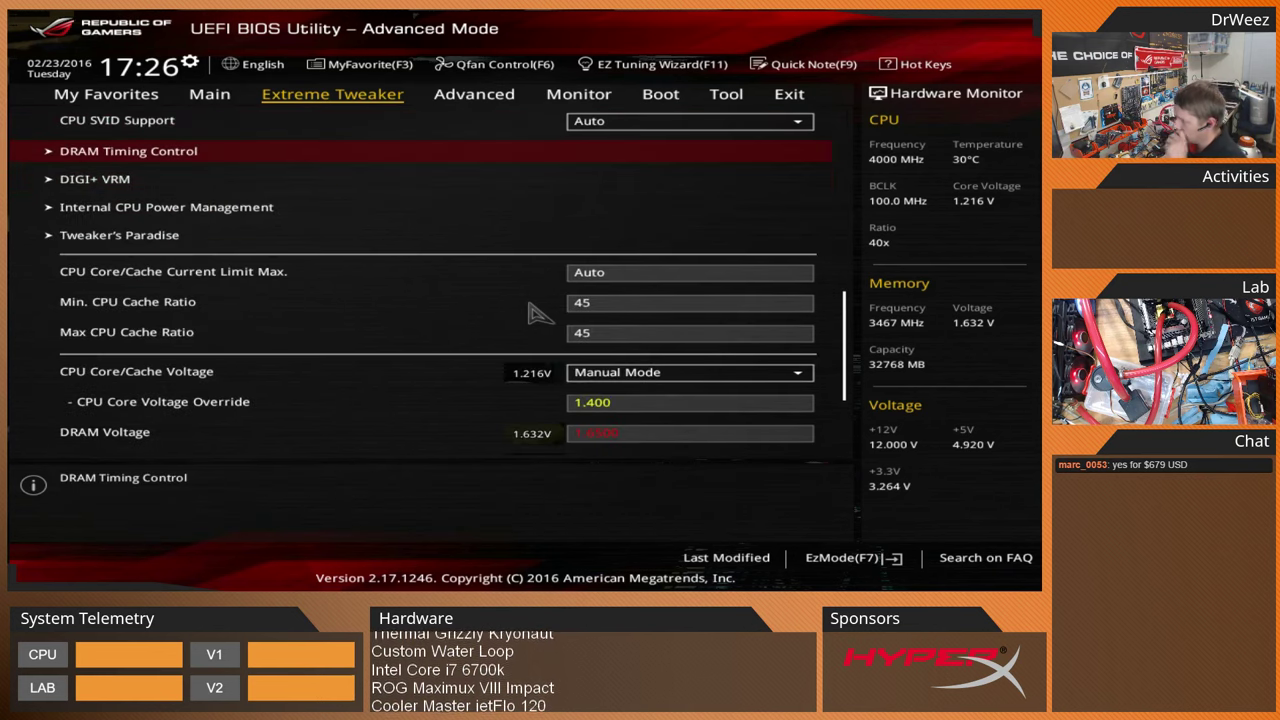
# Recheck the CPU cache ratio and voltage entries down to DRAM REF Voltage Control
pyautogui.press('Down')
pyautogui.press('Down')
pyautogui.press('Down')
pyautogui.press('Down')
pyautogui.press('Down')
pyautogui.press('Down')
pyautogui.press('Down')
pyautogui.press('Down')
pyautogui.press('Down')
pyautogui.press('Down')
pyautogui.press('Down')
pyautogui.press('Down')
pyautogui.press('Down')
pyautogui.press('Down')
pyautogui.press('Down')
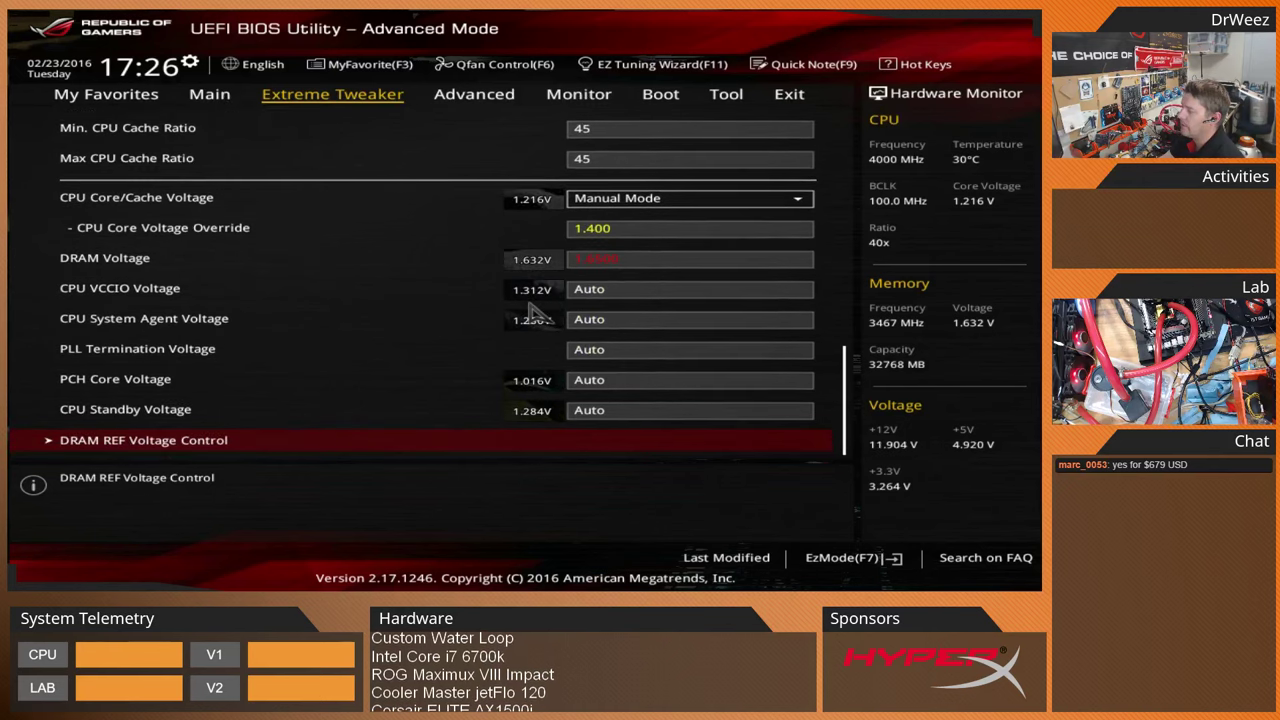
# Save the BIOS configuration and reset, postponing Windows activation after the reboot
pyautogui.press('F10')
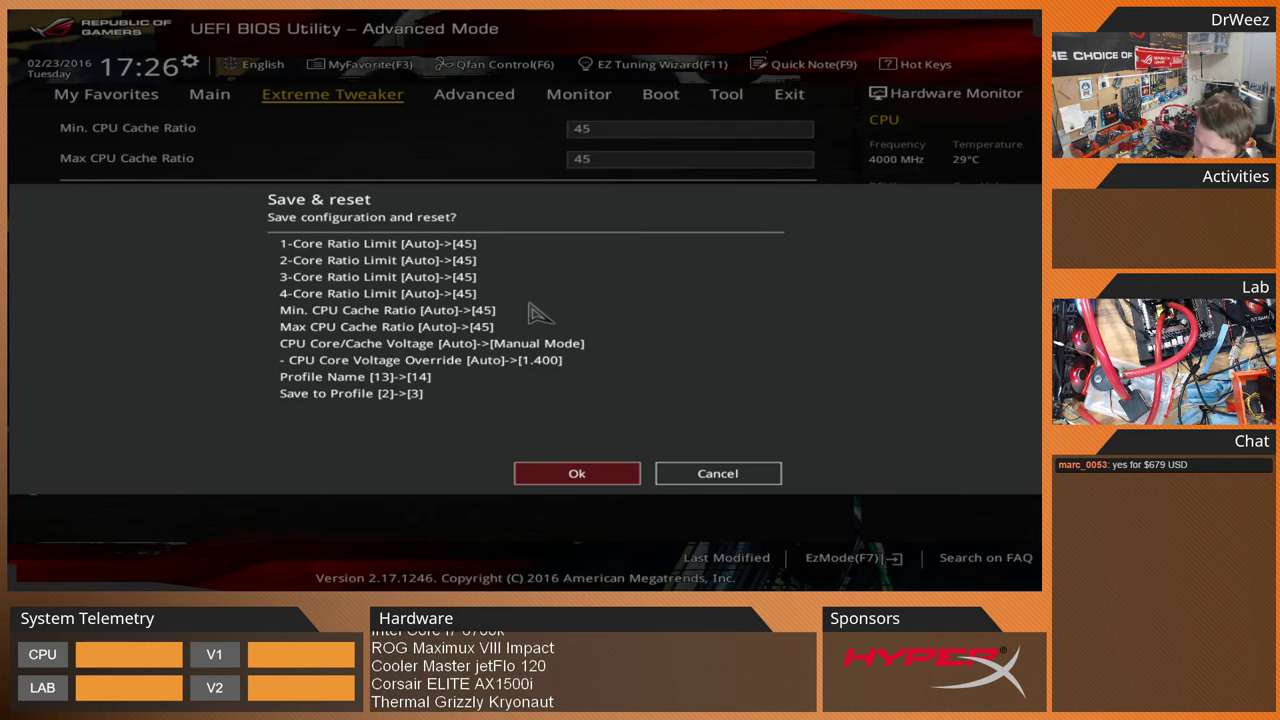
pyautogui.press('Return')
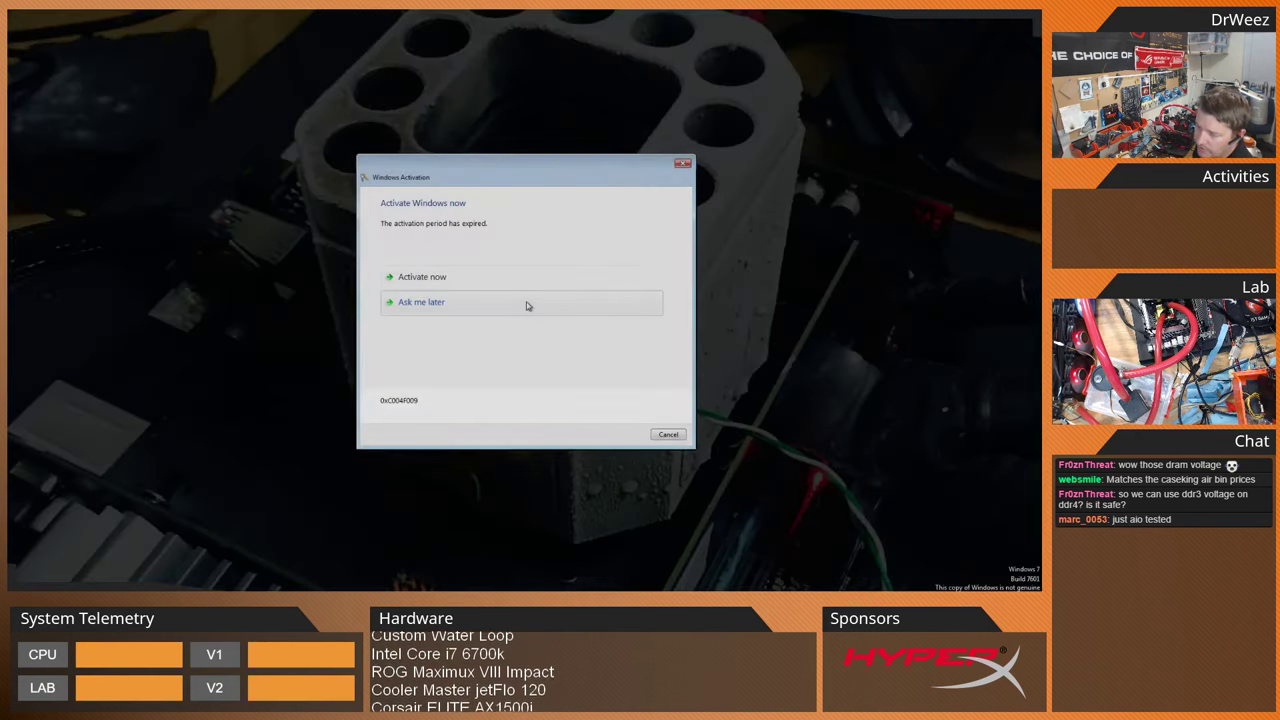
pyautogui.click(528, 305)
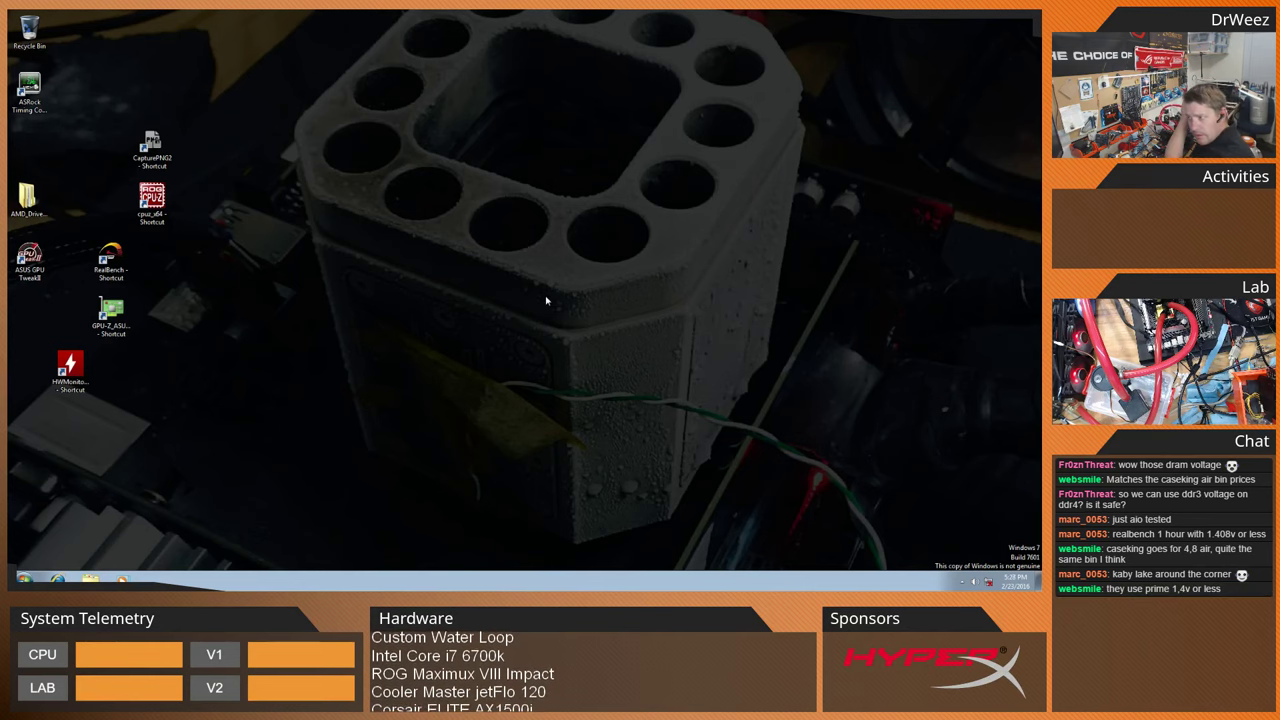
# Open HWMonitor, bring the Intel Core i7 6700K readings into view and reposition its window
pyautogui.doubleClick(84, 362)
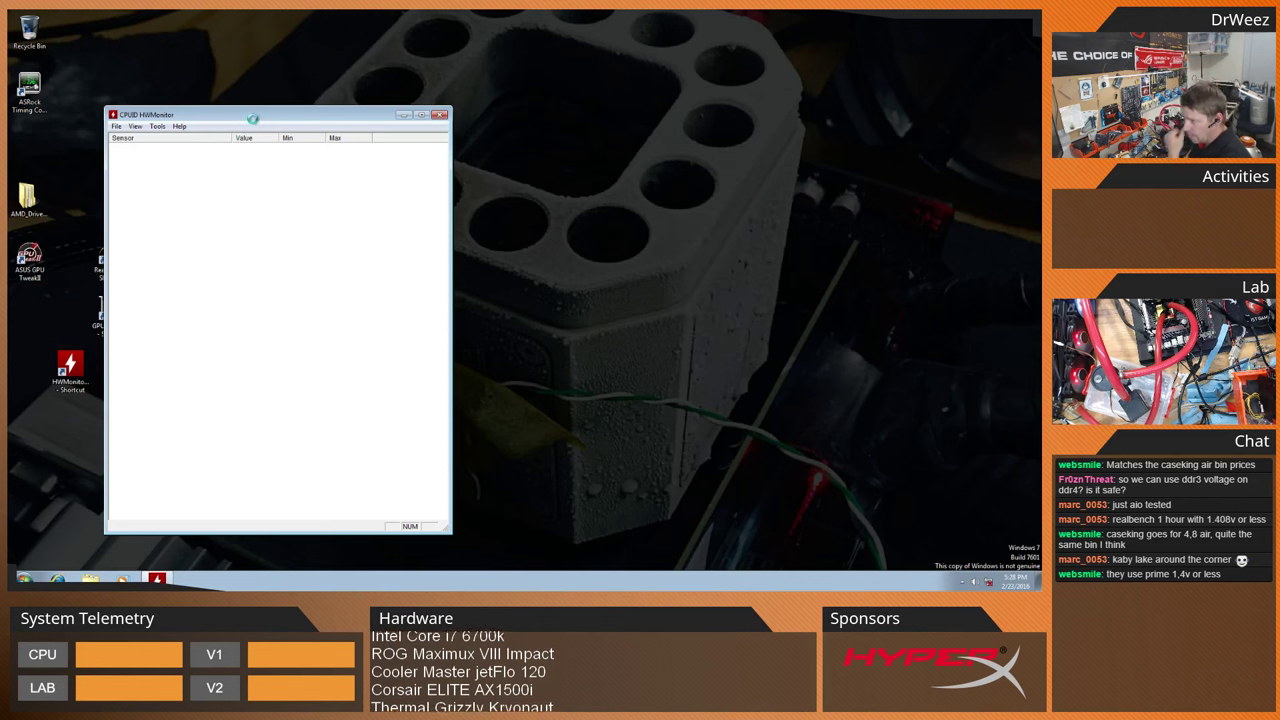
pyautogui.scroll(-5, 275, 119)
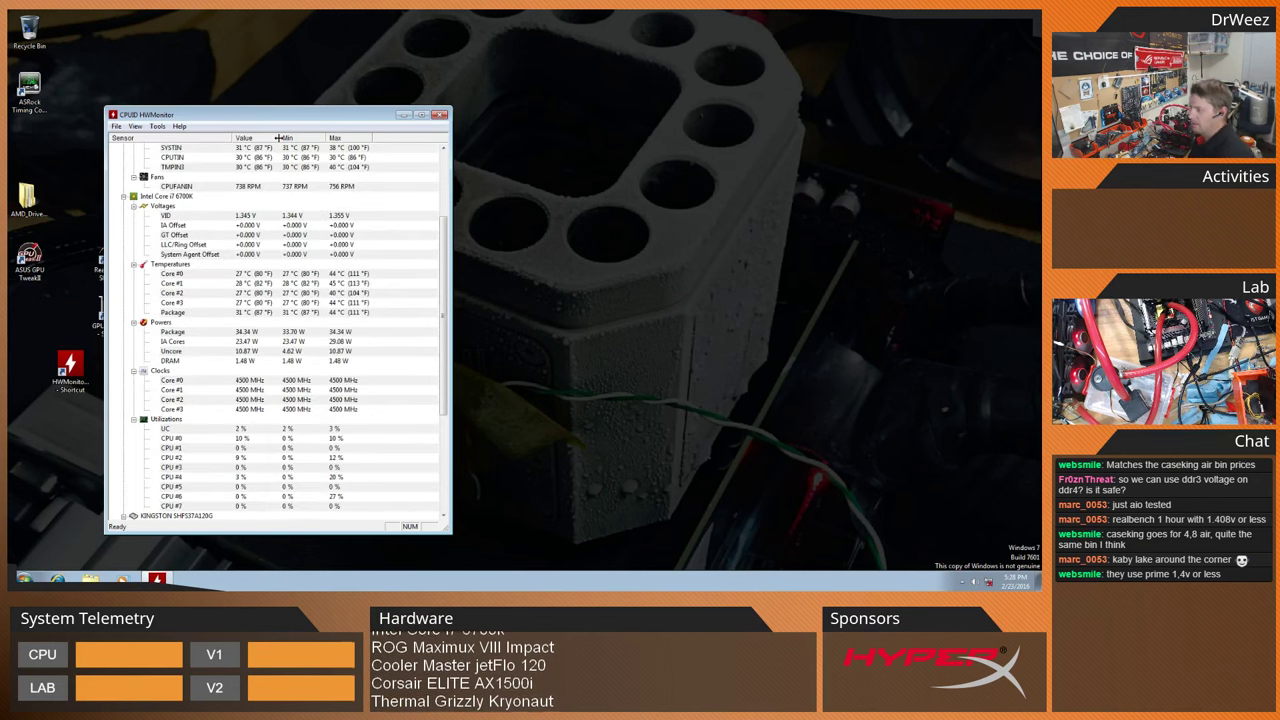
pyautogui.moveTo(275, 119); pyautogui.dragTo(242, 135)
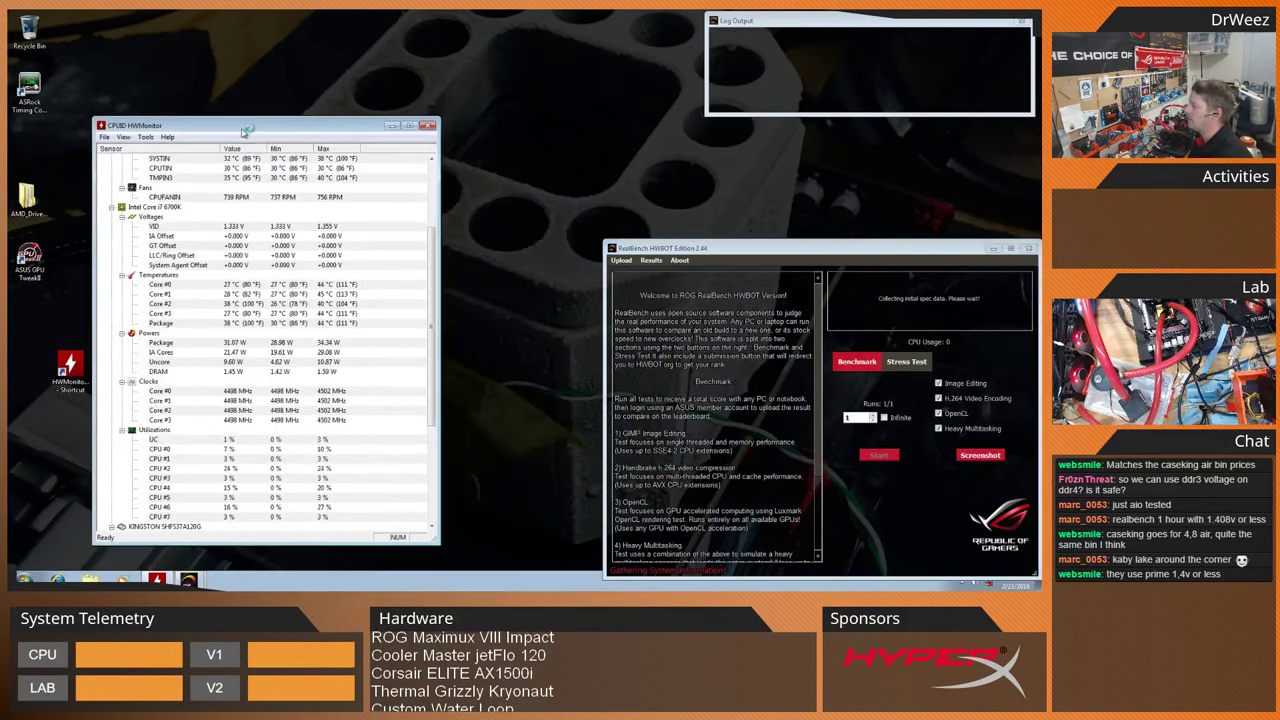
# In RealBench, deselect Image Editing, OpenCL and Heavy Multitasking so only H.264 Video Encoding is included in the benchmark
pyautogui.click(948, 385)
pyautogui.click(939, 413)
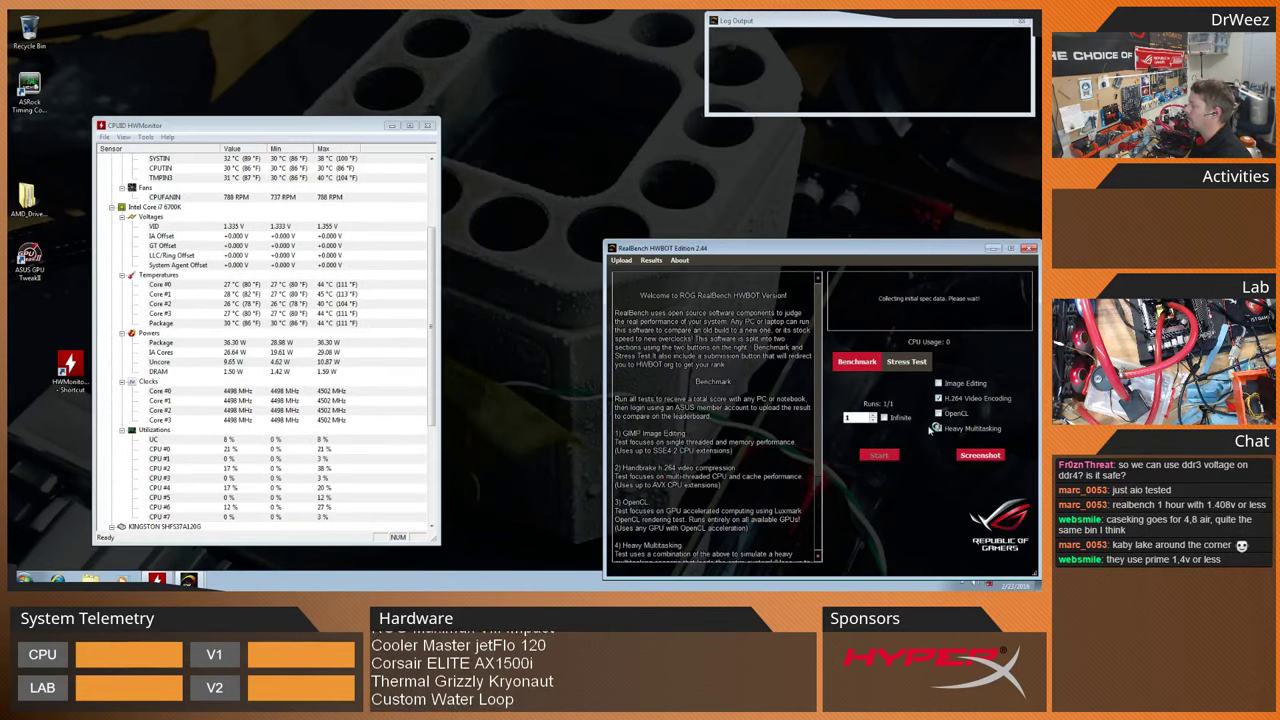
pyautogui.click(940, 429)
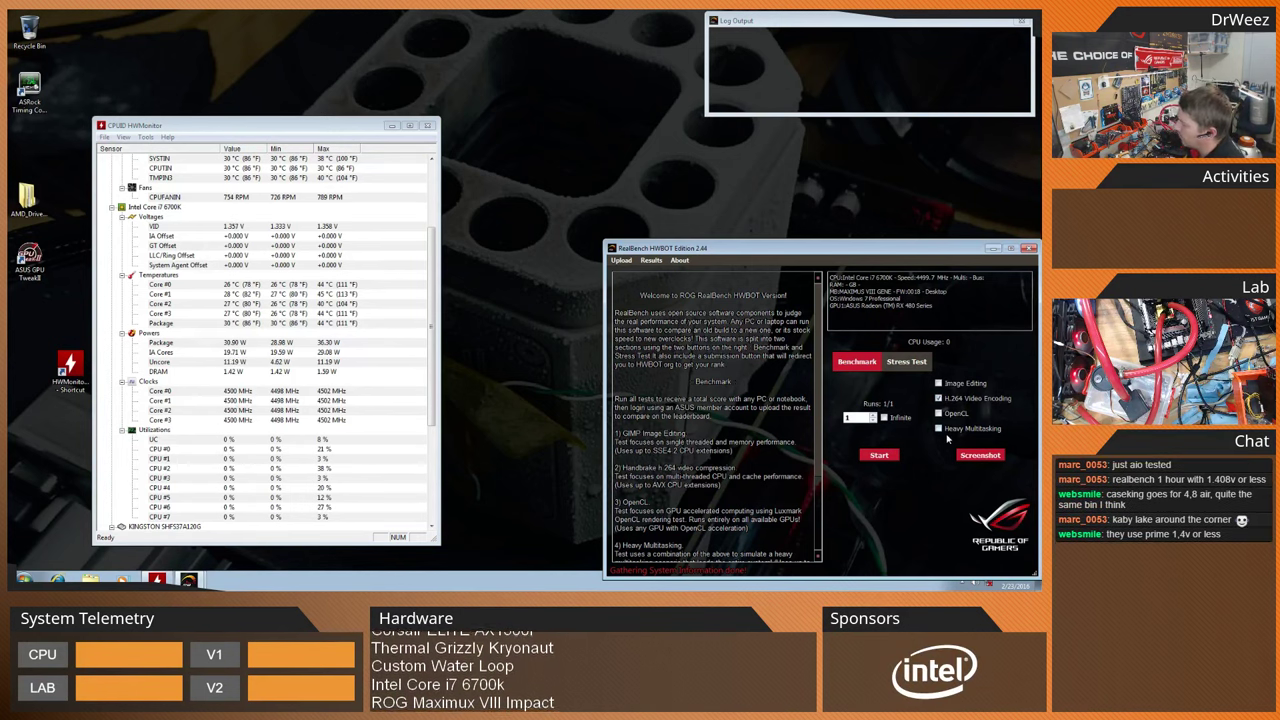
# Run the H.264 Video Encoding benchmark and reposition the HWMonitor window to uncover the desktop shortcuts
pyautogui.click(876, 456)
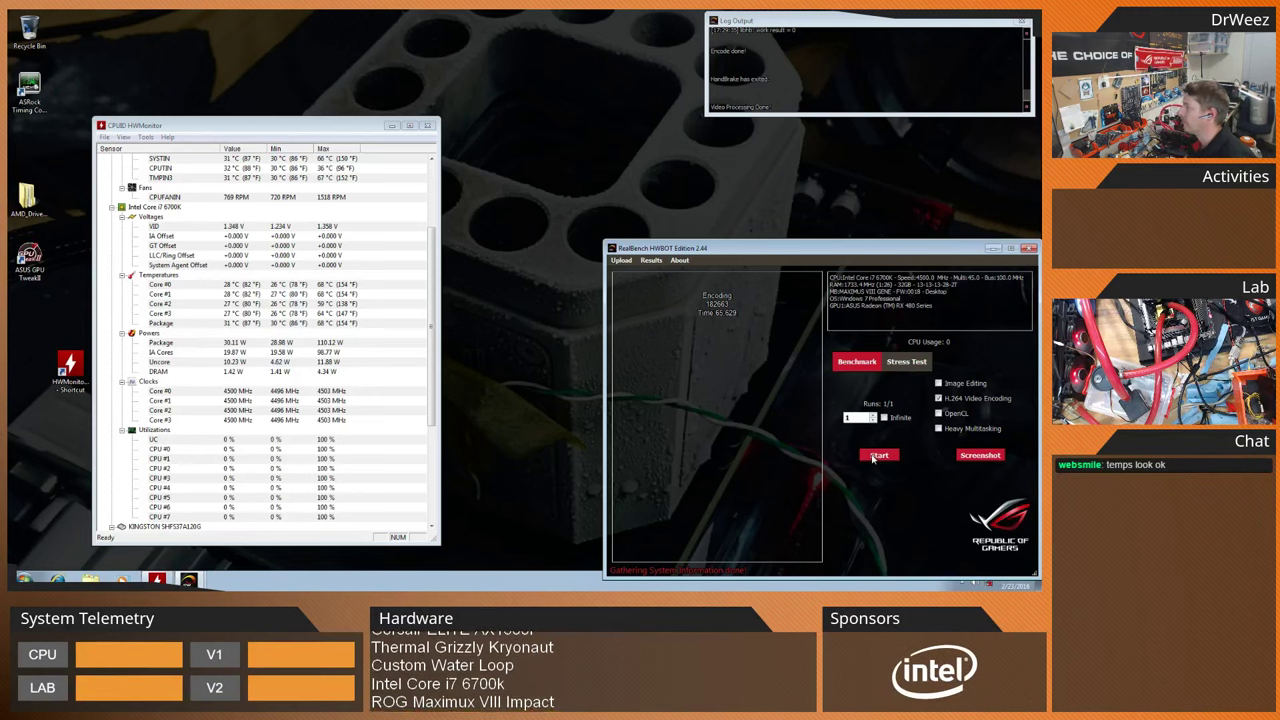
pyautogui.click(938, 398)
pyautogui.moveTo(340, 125); pyautogui.dragTo(413, 120)
# Open Windows Explorer and browse to the ASUS folder in Program Files (x86) on Local Disk (C:)
pyautogui.click(90, 580)
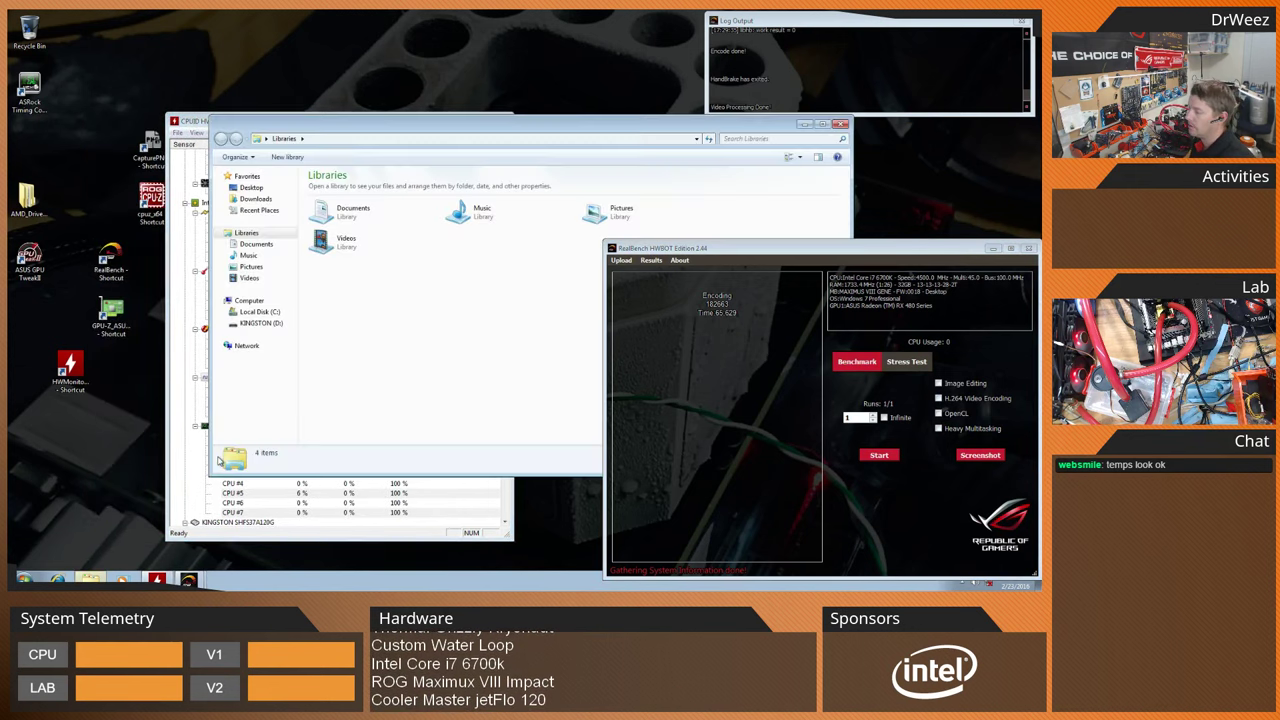
pyautogui.click(260, 323)
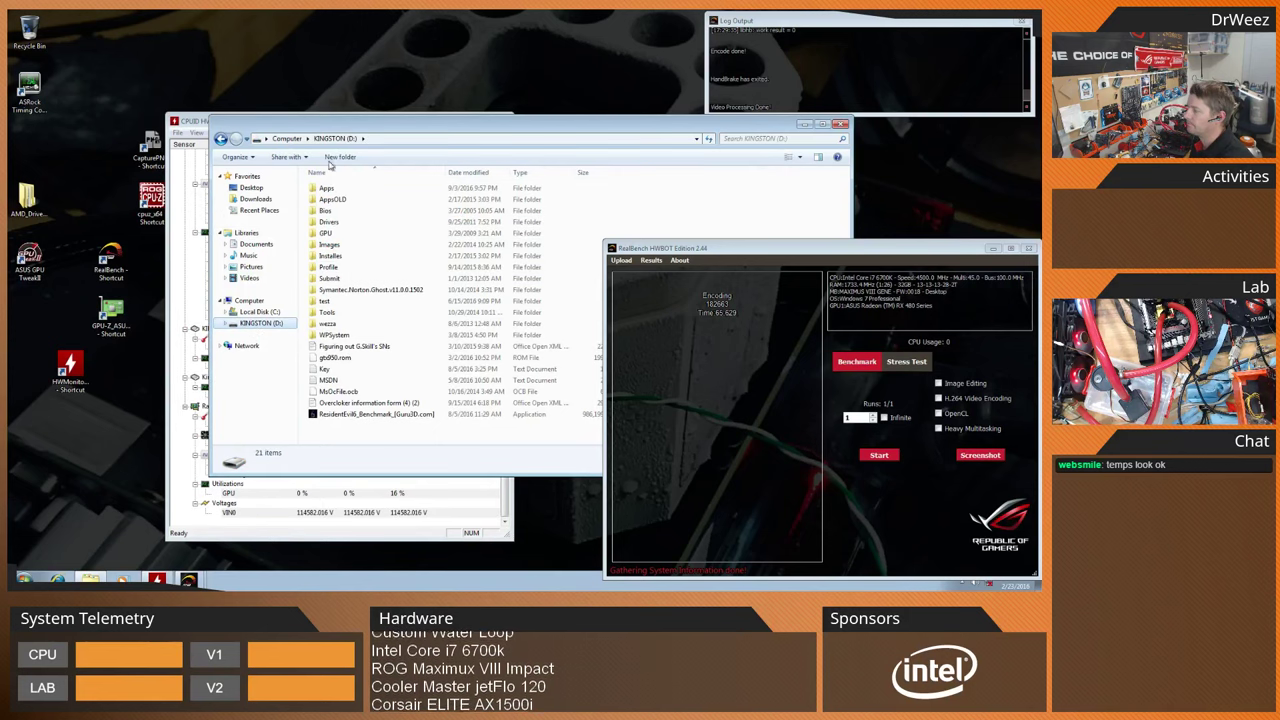
pyautogui.click(287, 138)
pyautogui.doubleClick(365, 205)
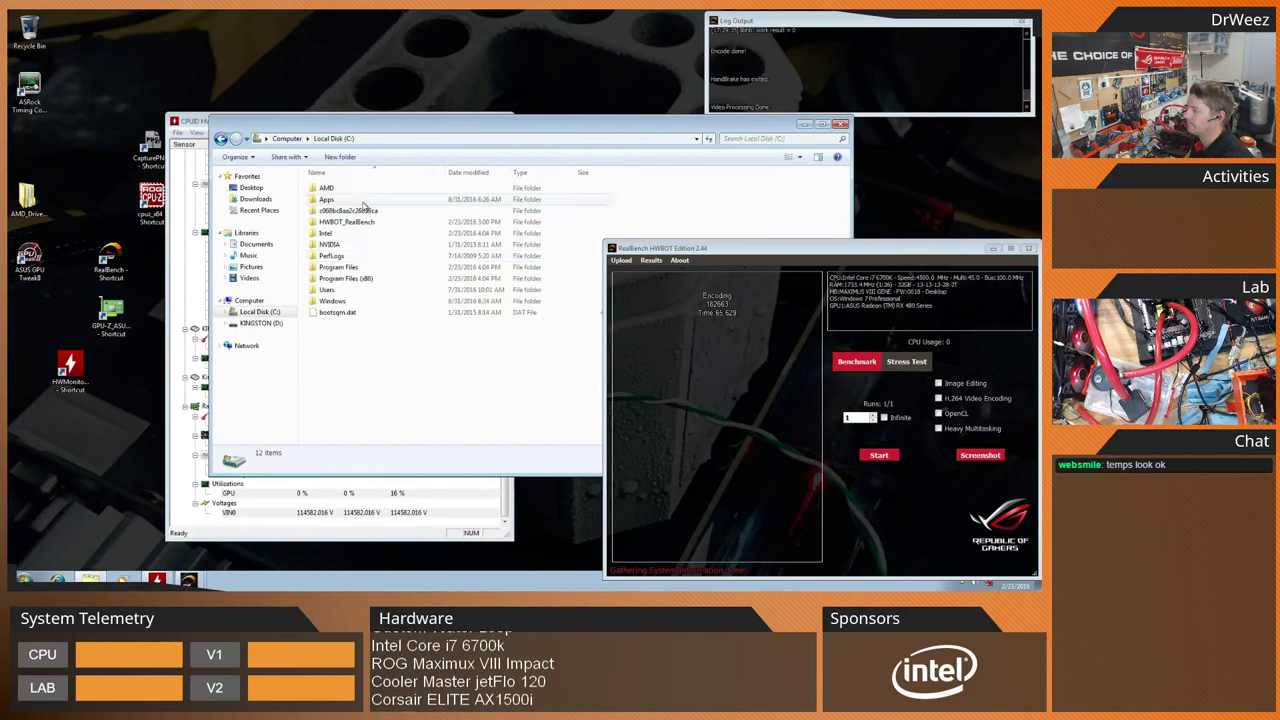
pyautogui.doubleClick(360, 279)
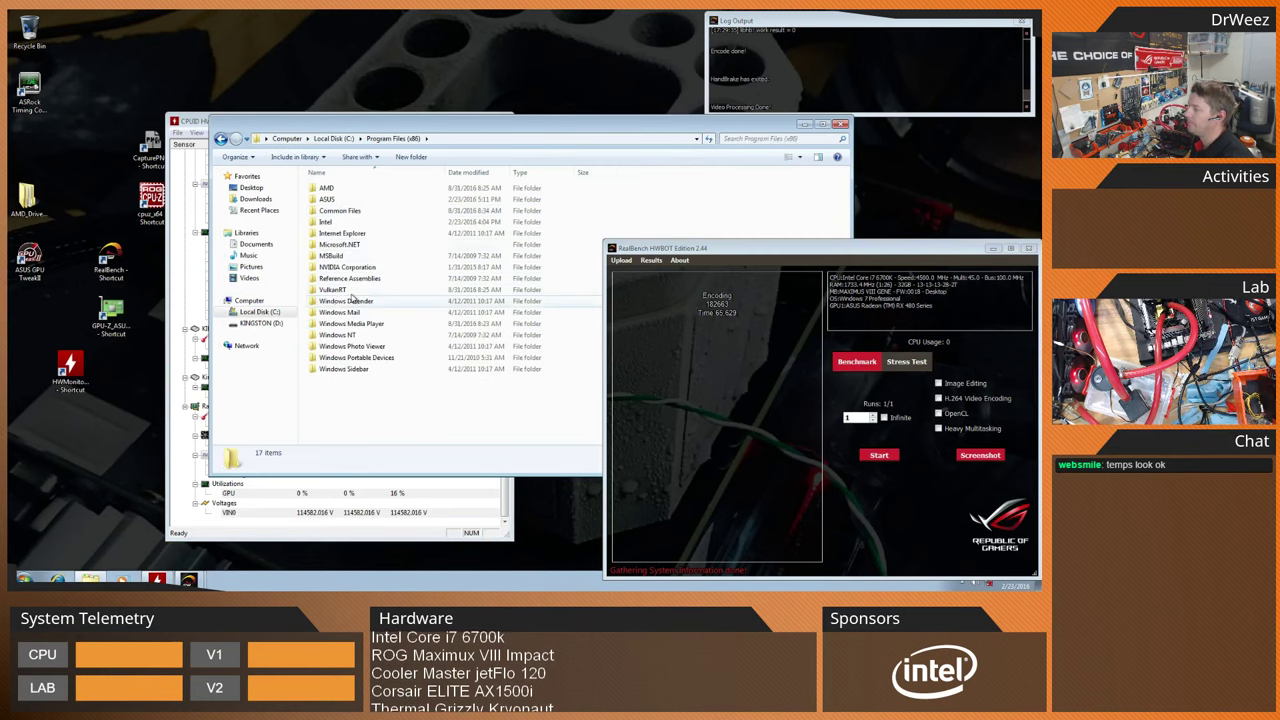
pyautogui.doubleClick(338, 200)
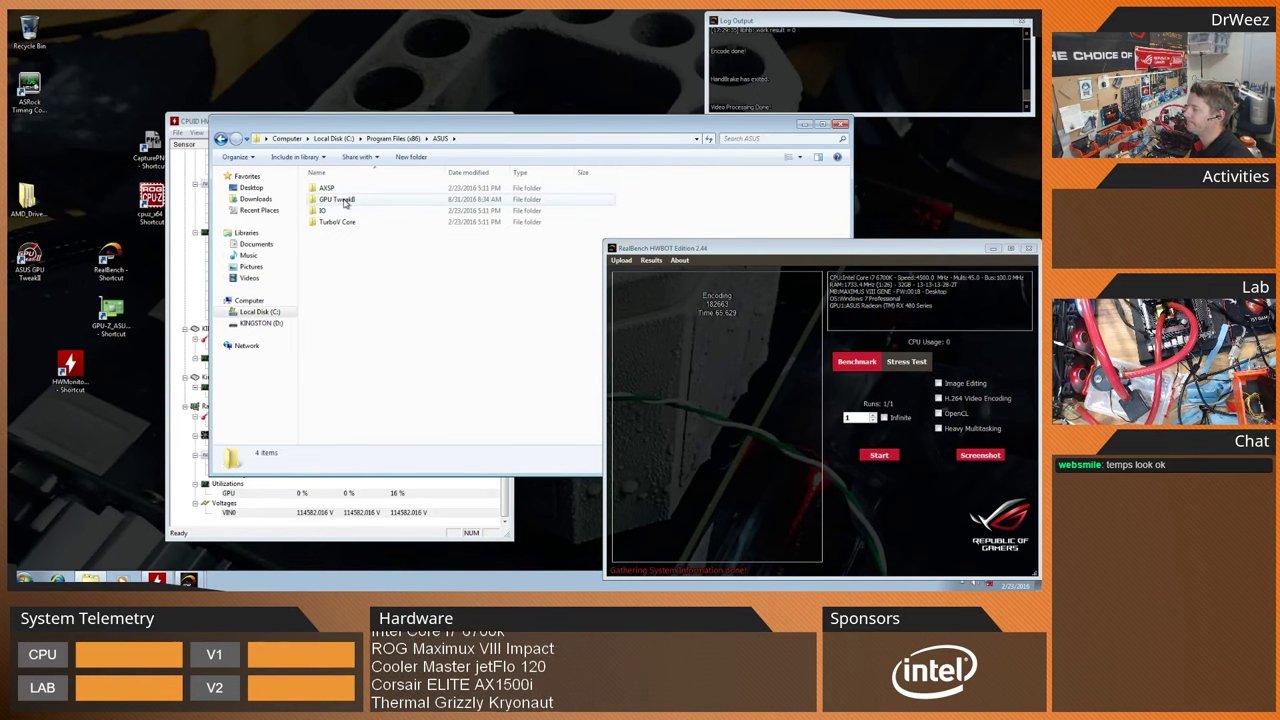
pyautogui.doubleClick(338, 200)
pyautogui.scroll(-6, 340, 343)
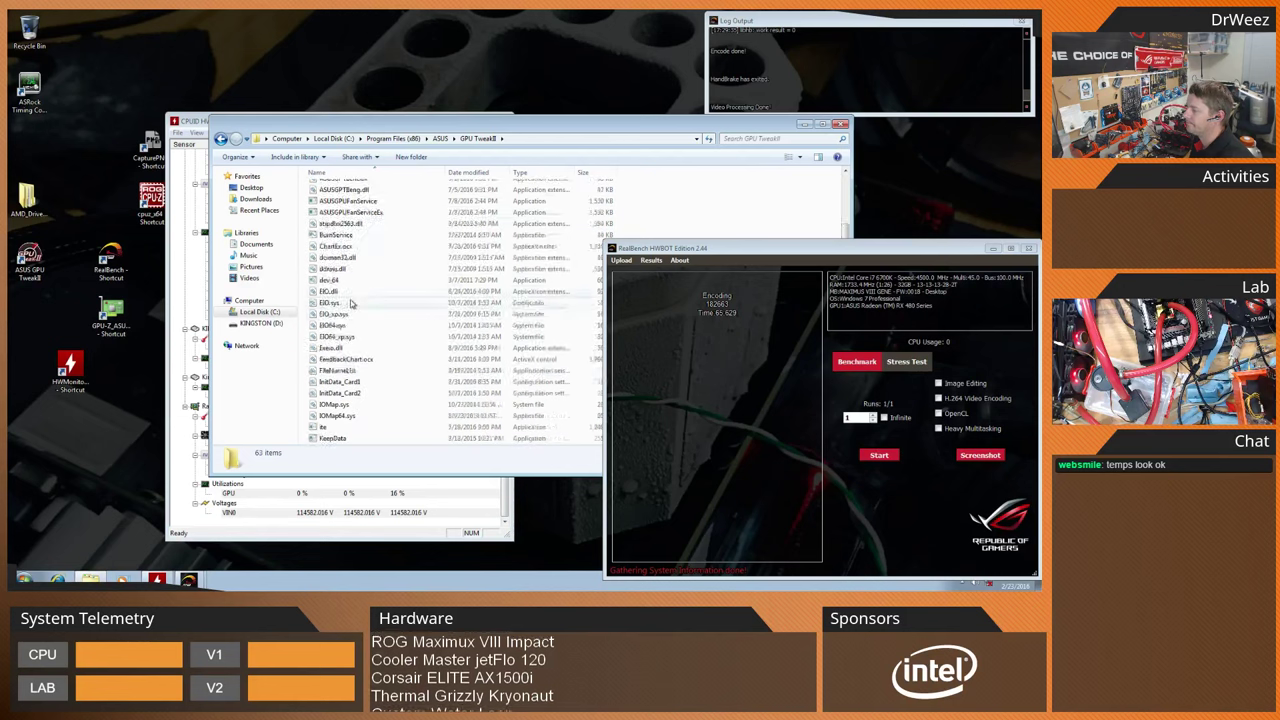
pyautogui.click(438, 139)
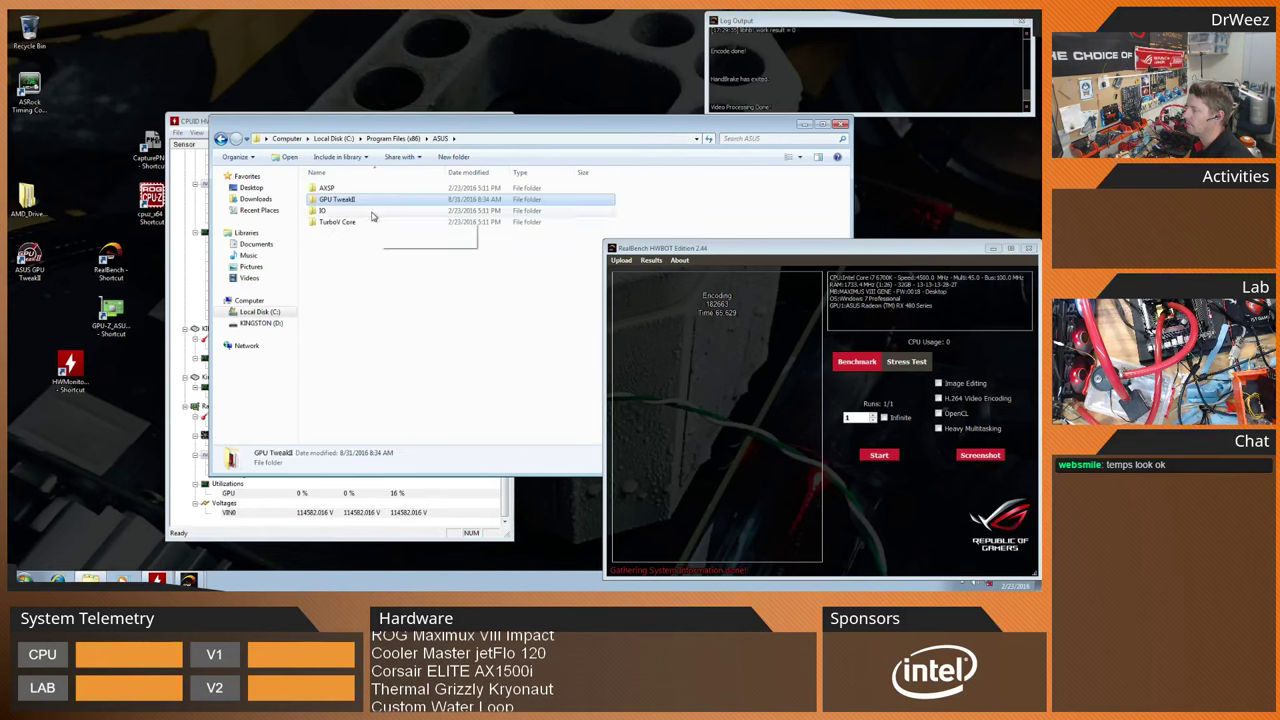
# Create a desktop shortcut to the TurboV_Core application from the TurboV Core folder and close the Explorer window
pyautogui.doubleClick(335, 222)
pyautogui.moveTo(335, 256); pyautogui.dragTo(100, 465)
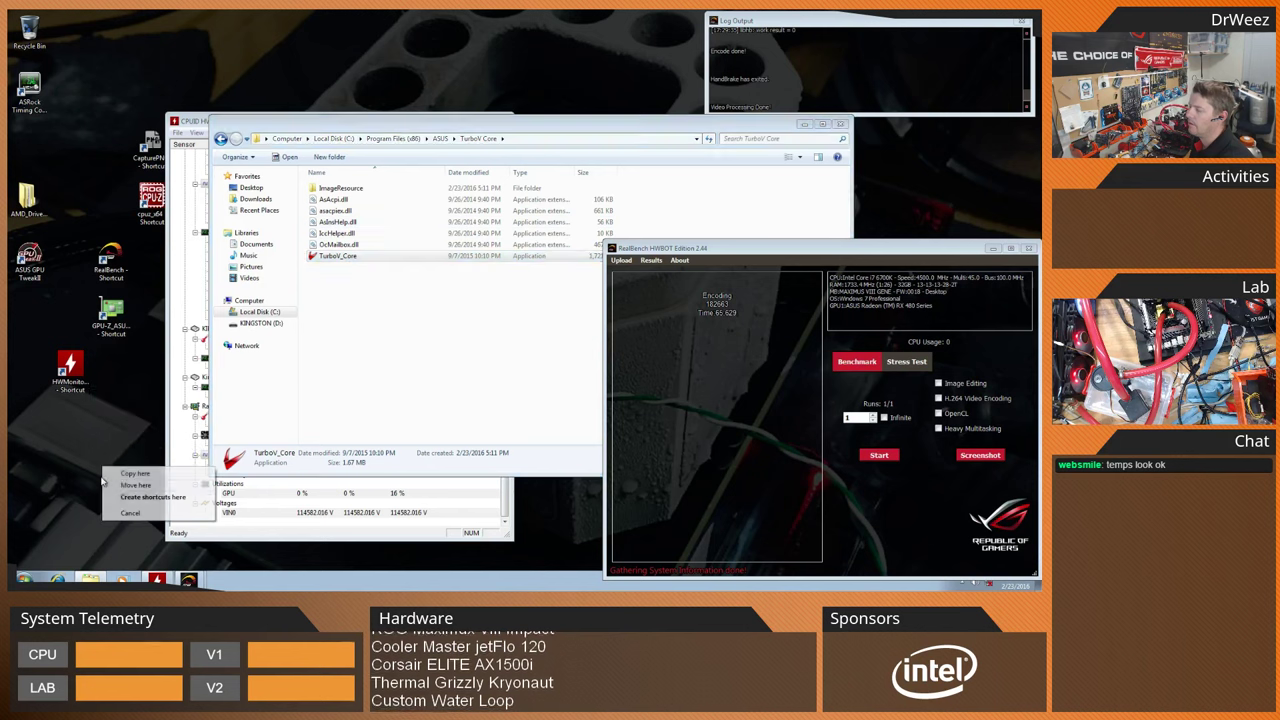
pyautogui.click(130, 490)
pyautogui.click(841, 125)
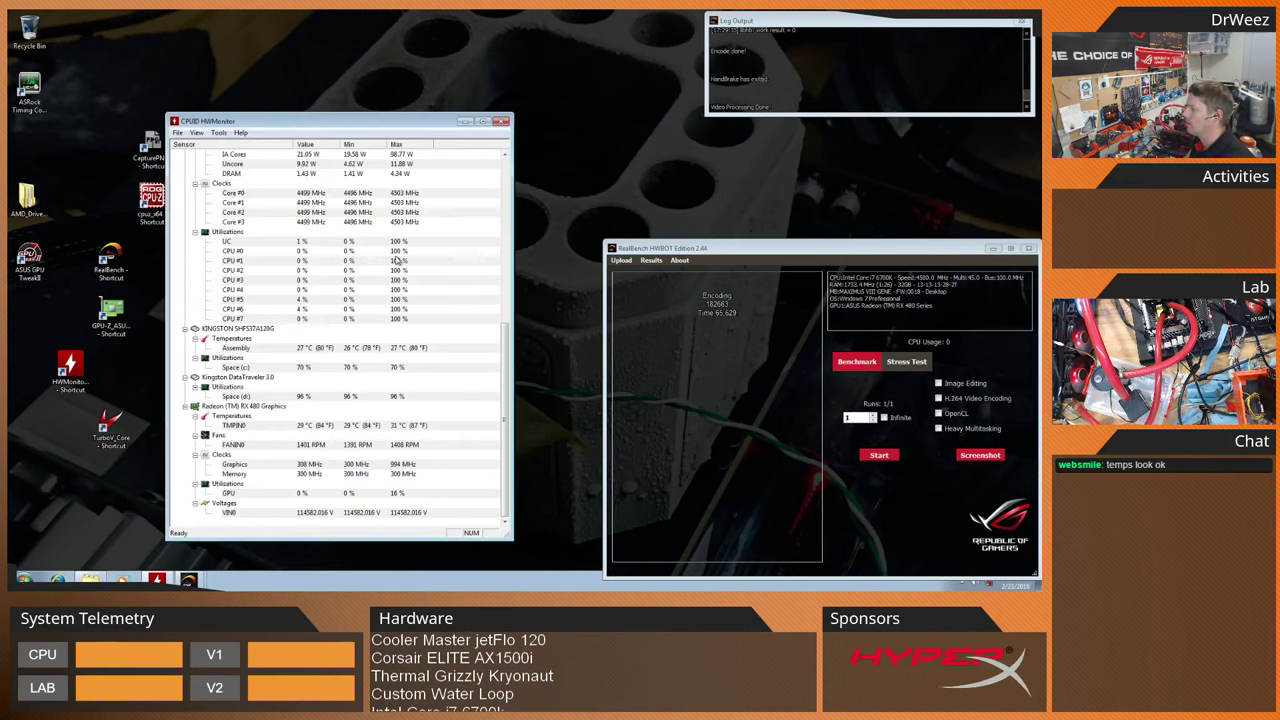
# Launch TurboV Core and apply a CPU turbo ratio of 46 to all active cores with Group Tuning enabled
pyautogui.doubleClick(110, 428)
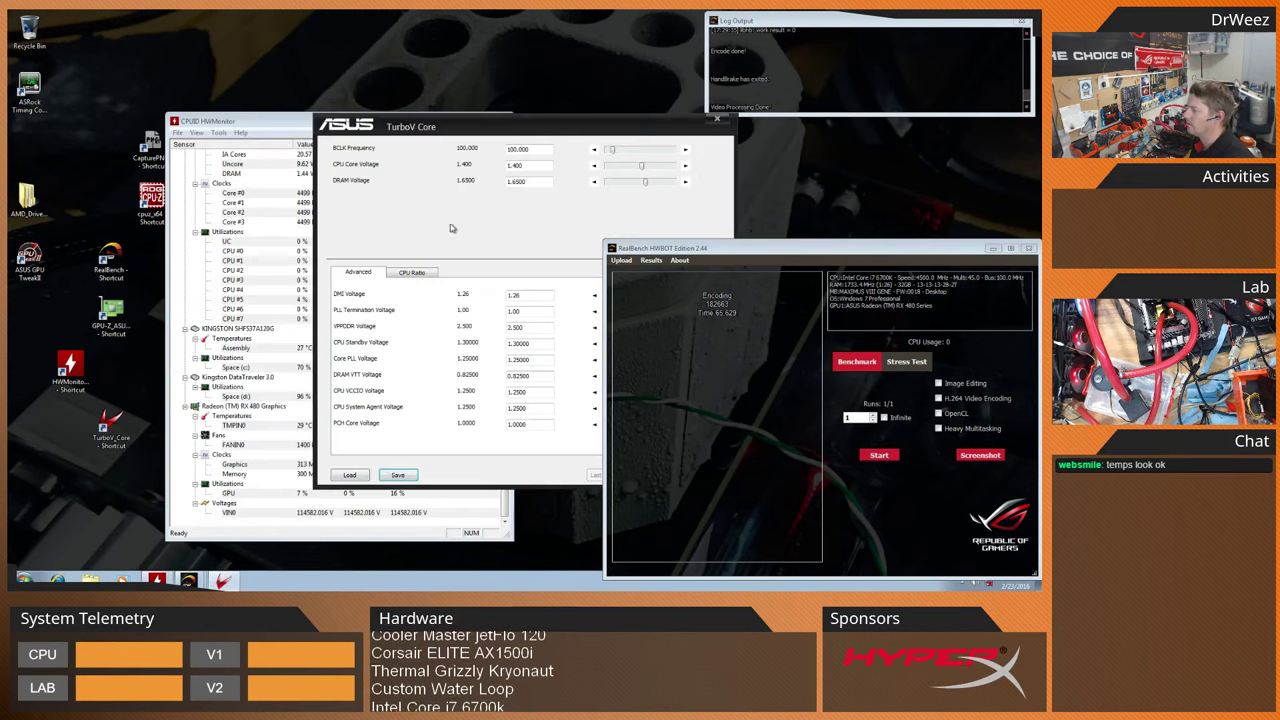
pyautogui.click(411, 273)
pyautogui.moveTo(484, 146); pyautogui.dragTo(267, 140)
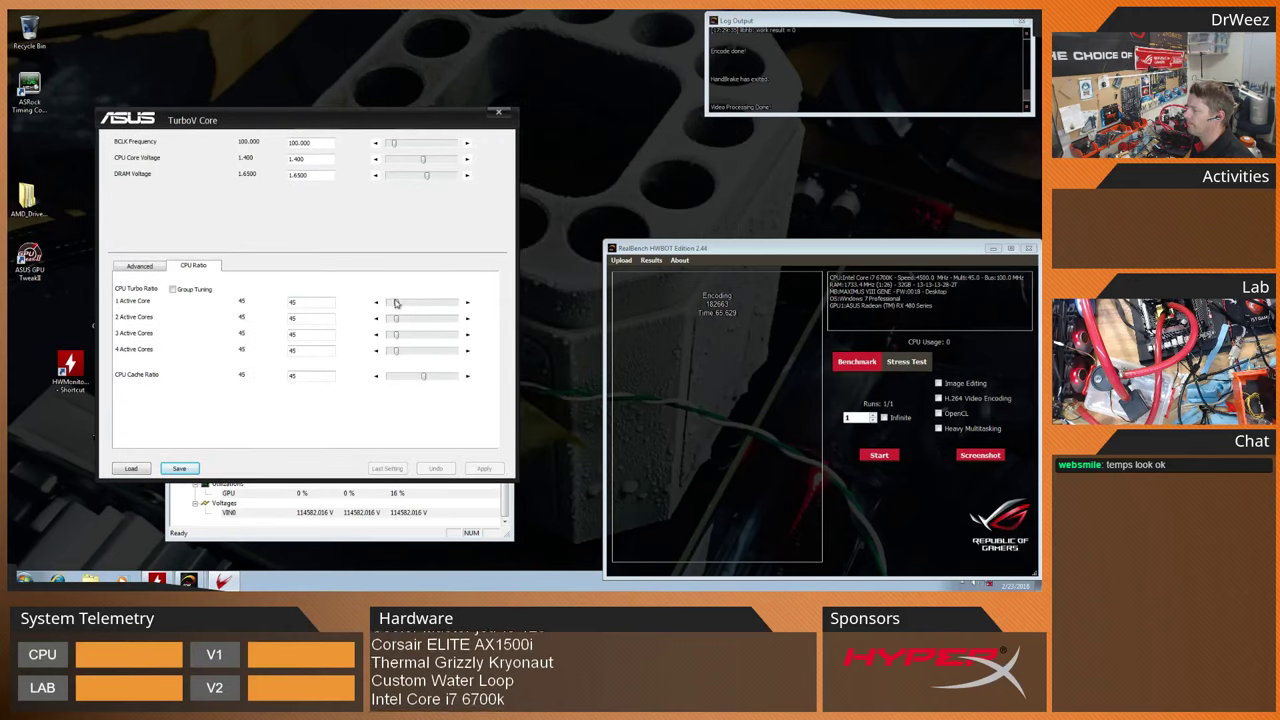
pyautogui.click(180, 289)
pyautogui.click(467, 303)
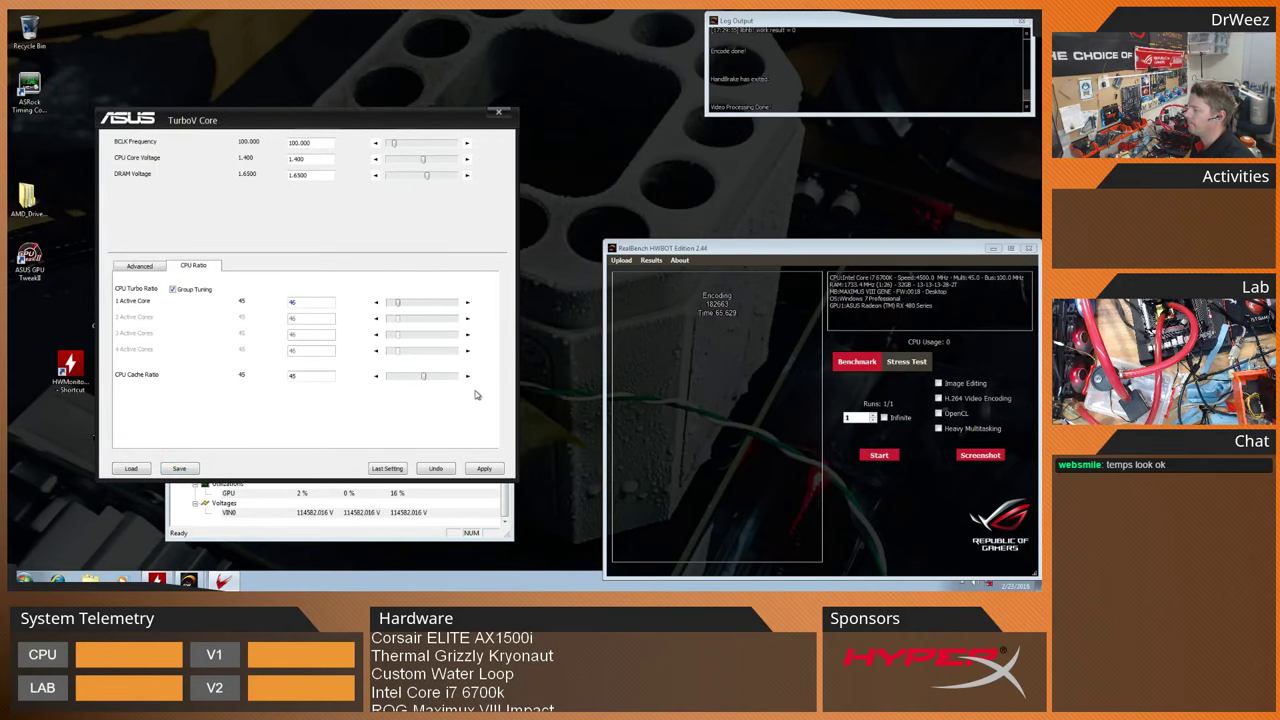
pyautogui.click(484, 468)
pyautogui.click(498, 111)
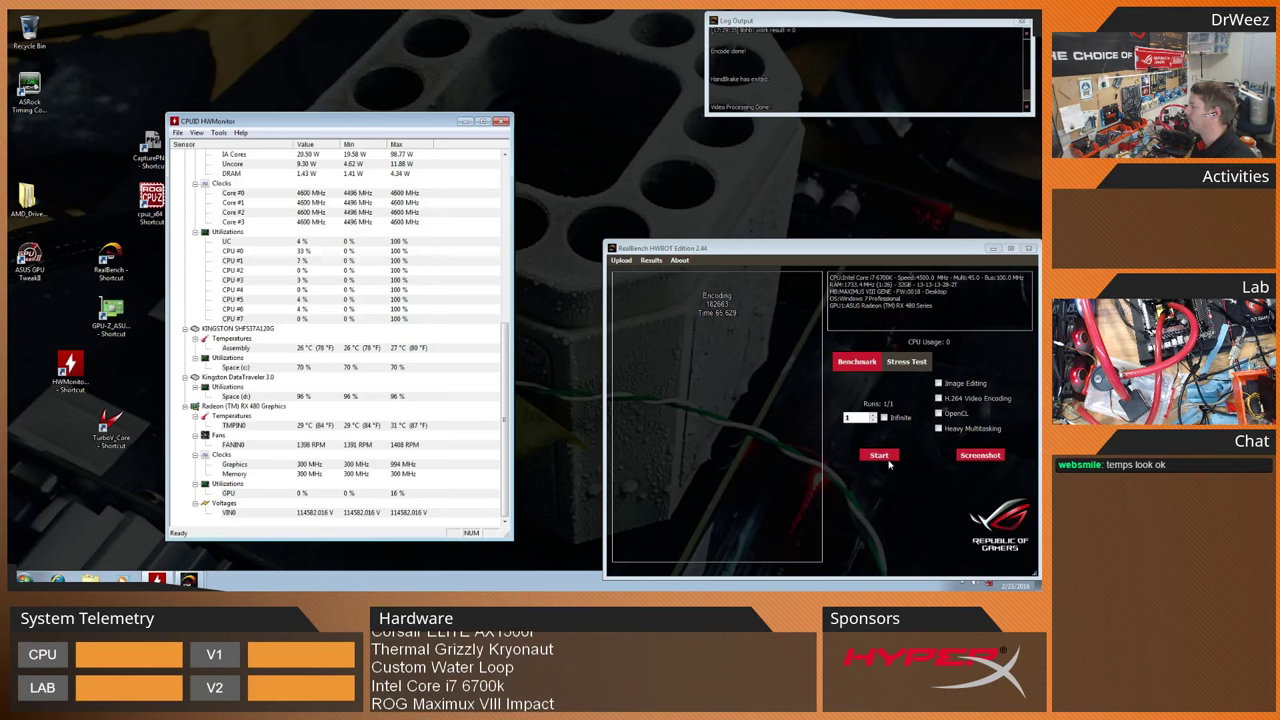
# Reselect H.264 Video Encoding in RealBench, run the benchmark and bring the CPU voltages and temperatures into view in HWMonitor
pyautogui.click(886, 462)
pyautogui.click(938, 398)
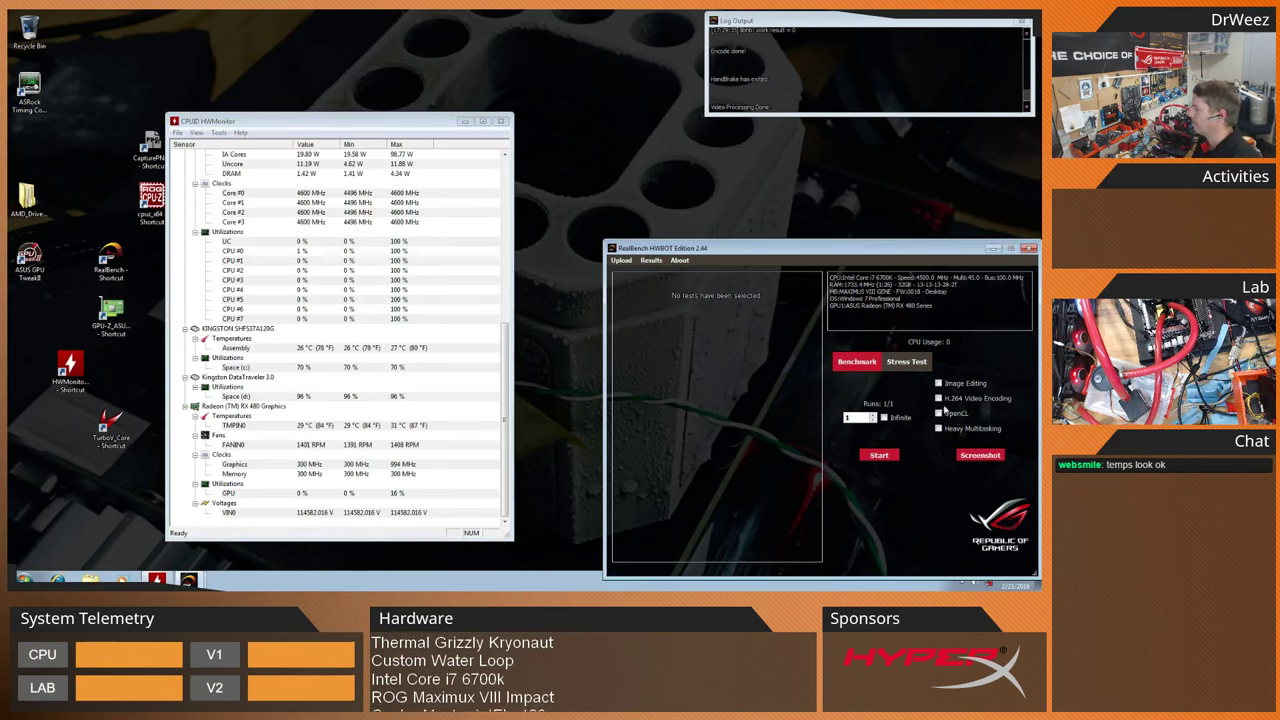
pyautogui.click(886, 456)
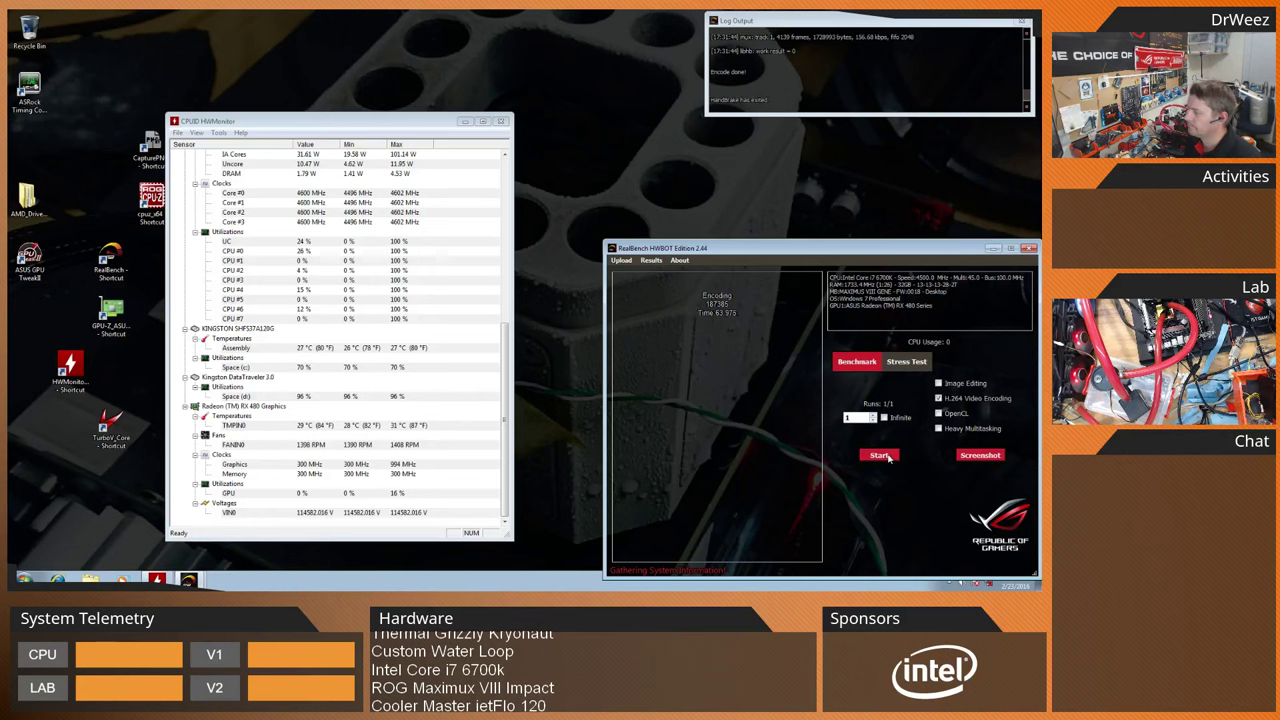
pyautogui.moveTo(502, 404); pyautogui.dragTo(510, 241)
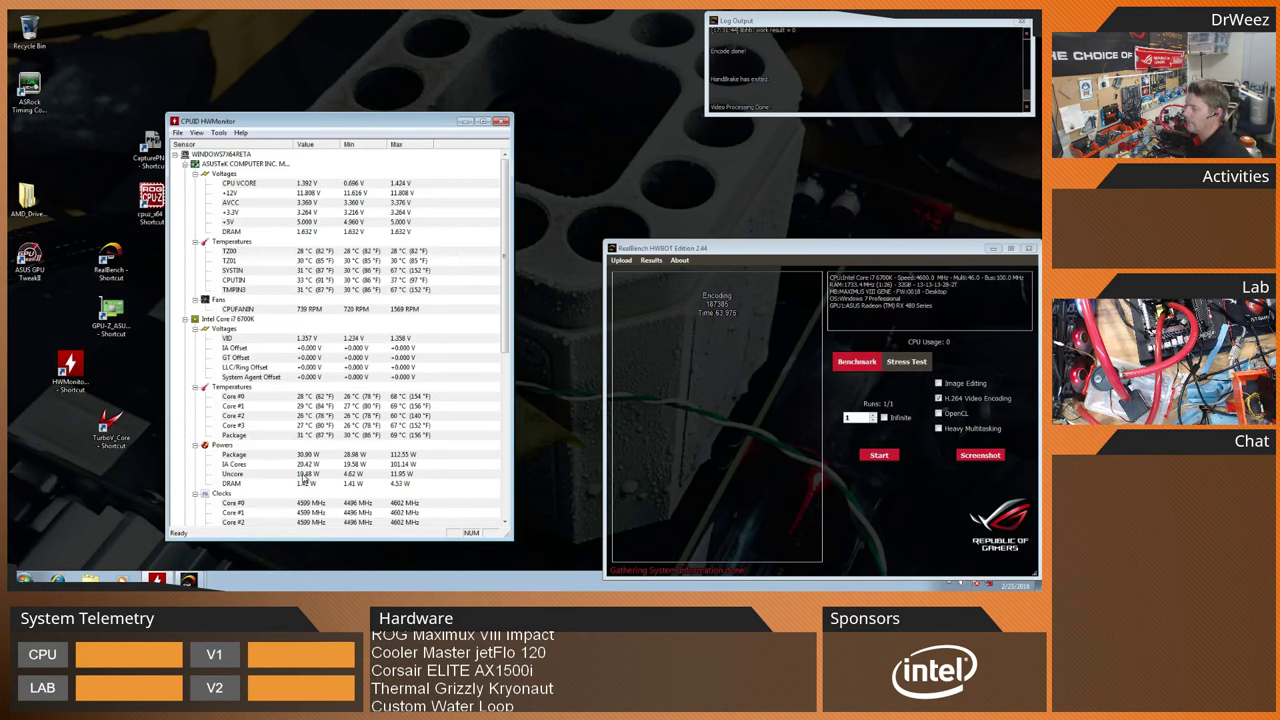
# Apply a CPU turbo ratio of 47 to all cores in TurboV Core and rerun the H.264 Video Encoding benchmark
pyautogui.doubleClick(111, 428)
pyautogui.click(414, 275)
pyautogui.click(403, 299)
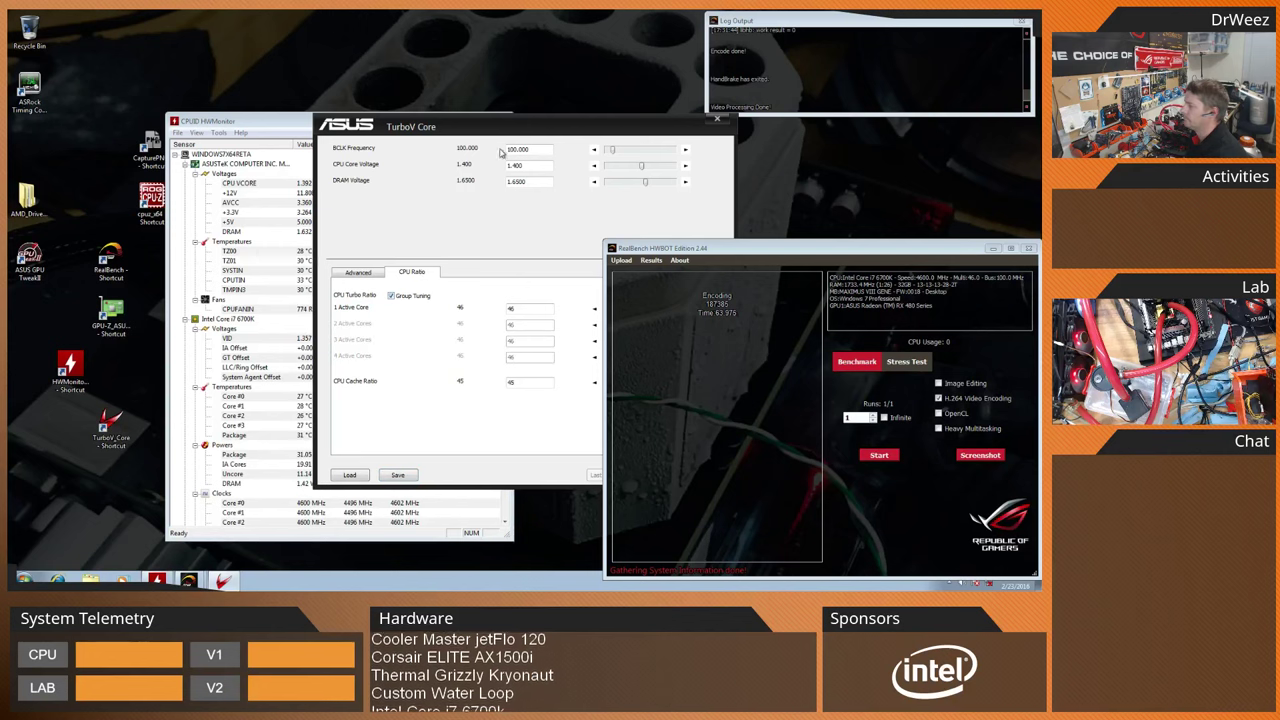
pyautogui.moveTo(501, 137); pyautogui.dragTo(293, 128)
pyautogui.click(477, 300)
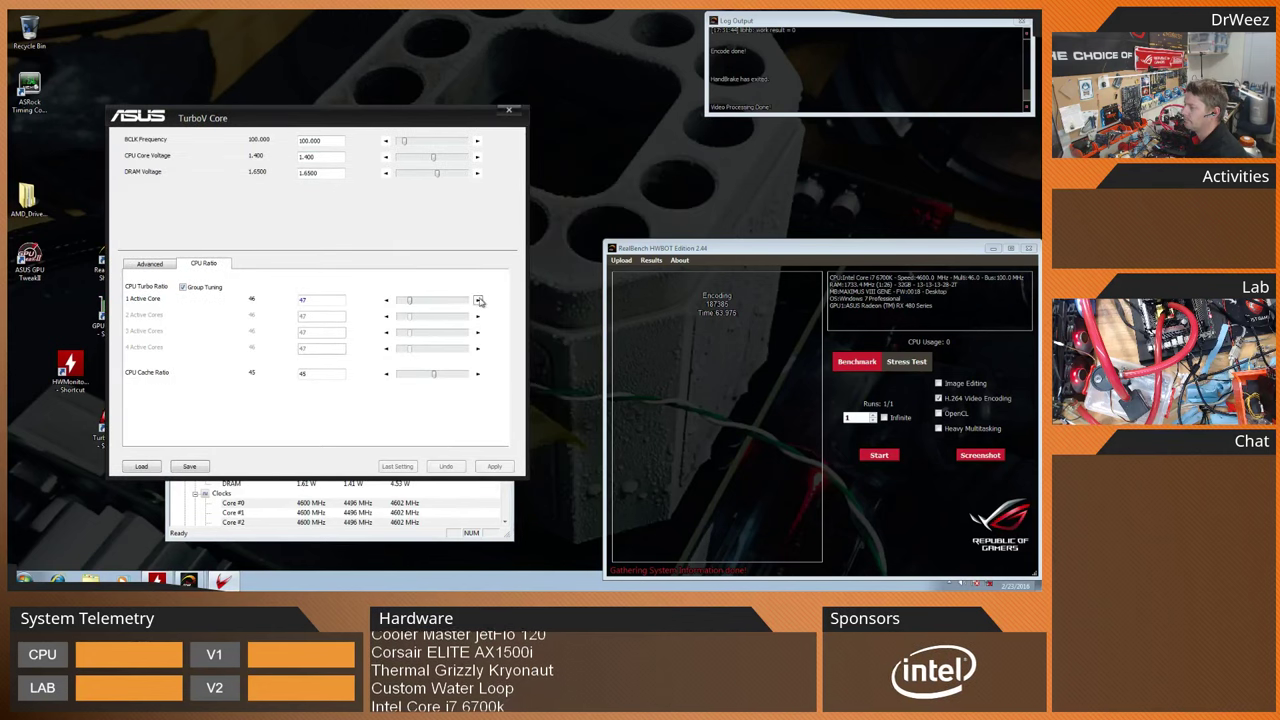
pyautogui.click(494, 466)
pyautogui.click(509, 110)
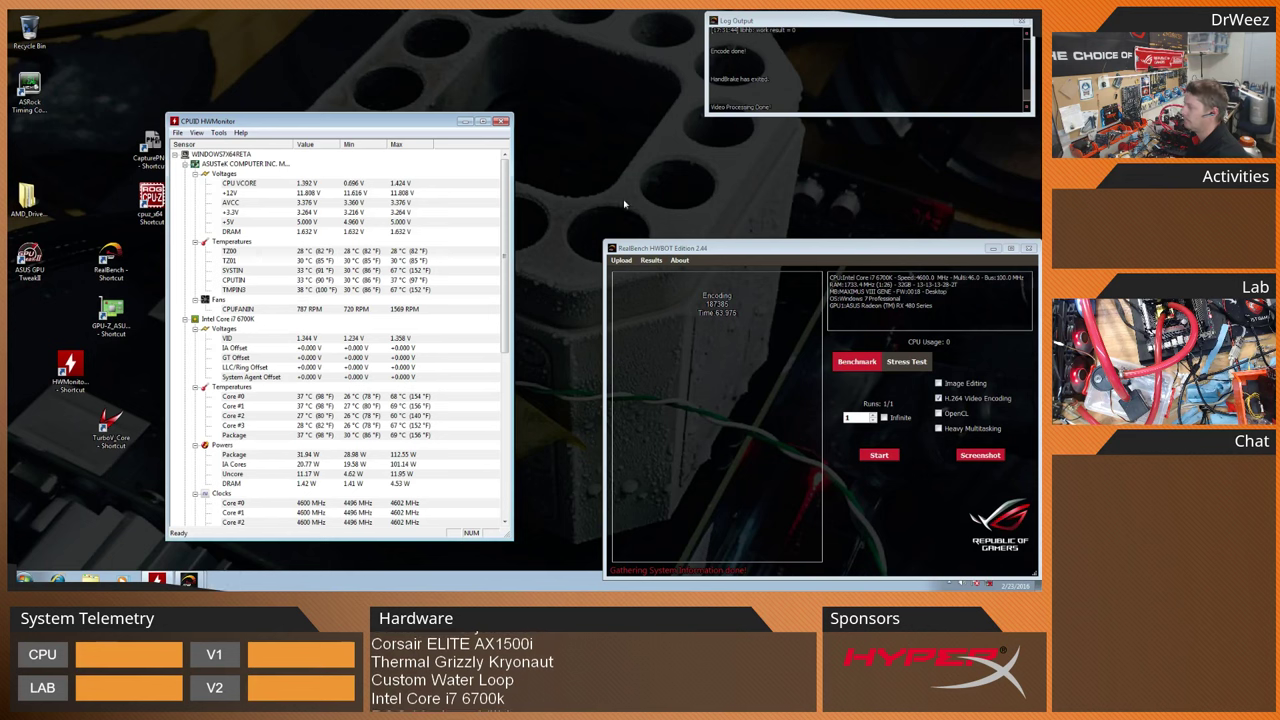
pyautogui.click(878, 455)
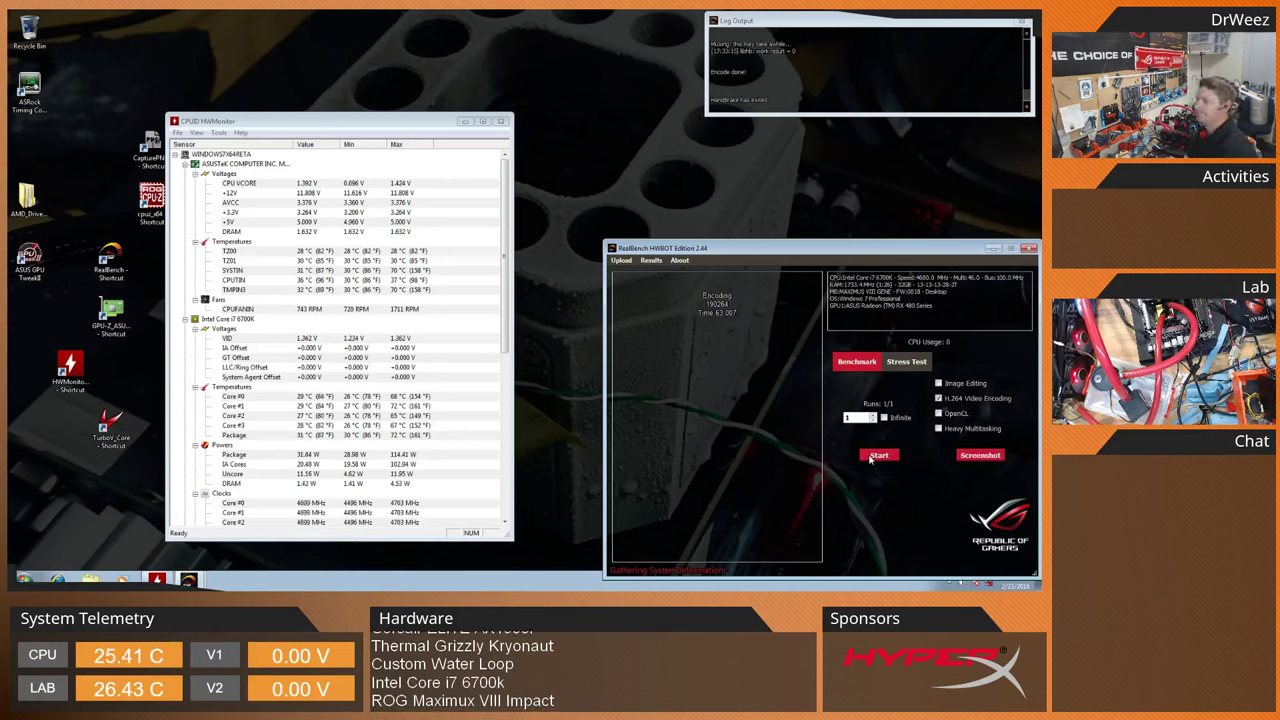
# Apply a CPU turbo ratio of 48 to all cores in TurboV Core and rerun the H.264 Video Encoding benchmark
pyautogui.doubleClick(111, 425)
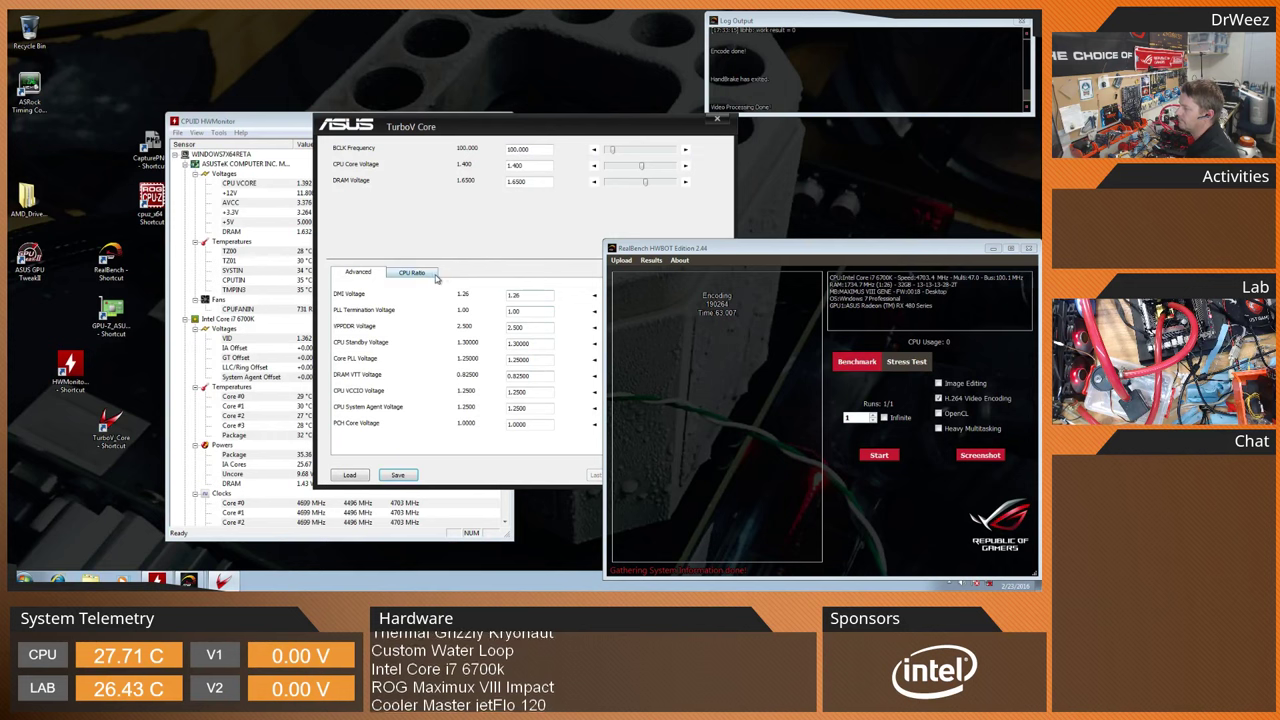
pyautogui.click(434, 276)
pyautogui.click(480, 329)
pyautogui.click(185, 315)
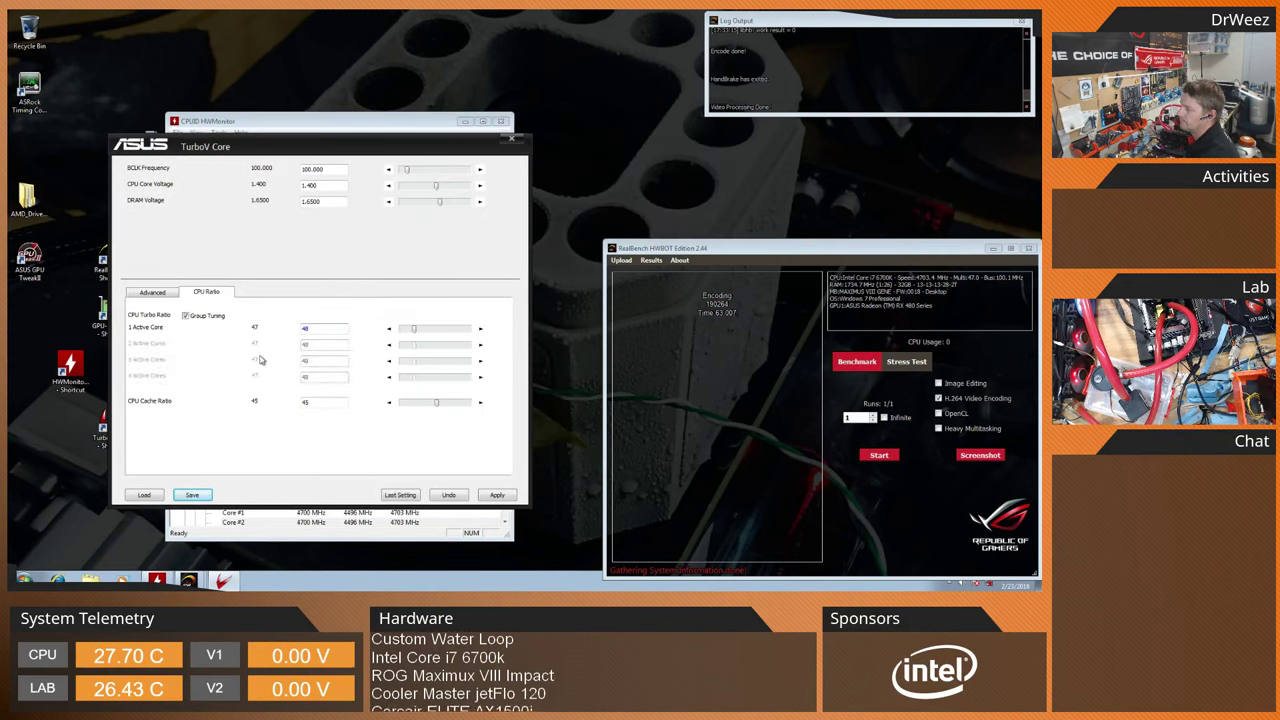
pyautogui.click(496, 497)
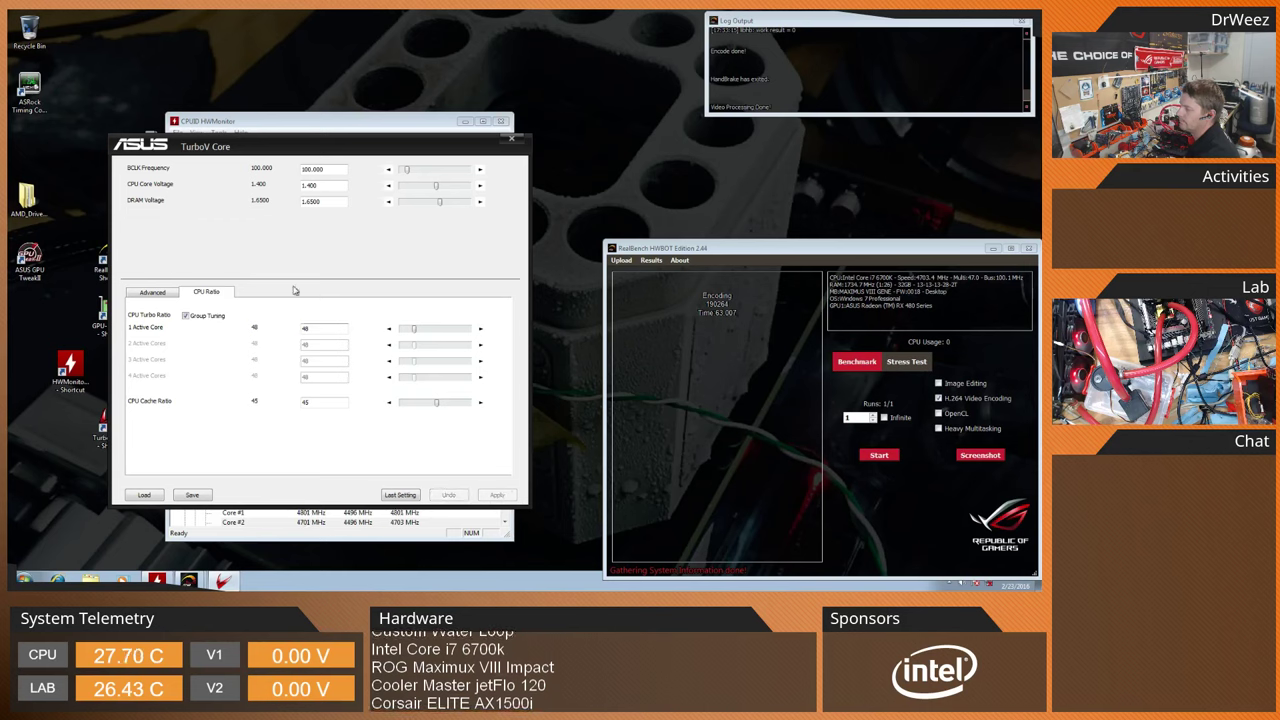
pyautogui.click(511, 137)
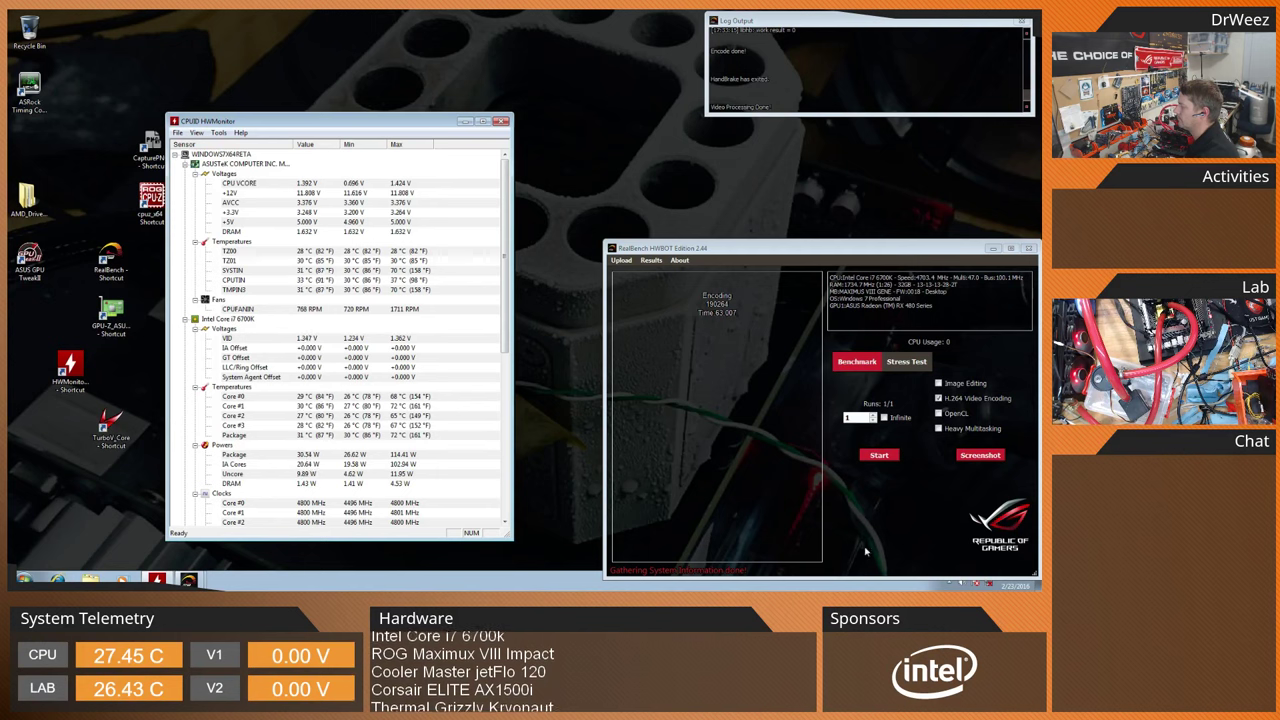
pyautogui.click(879, 455)
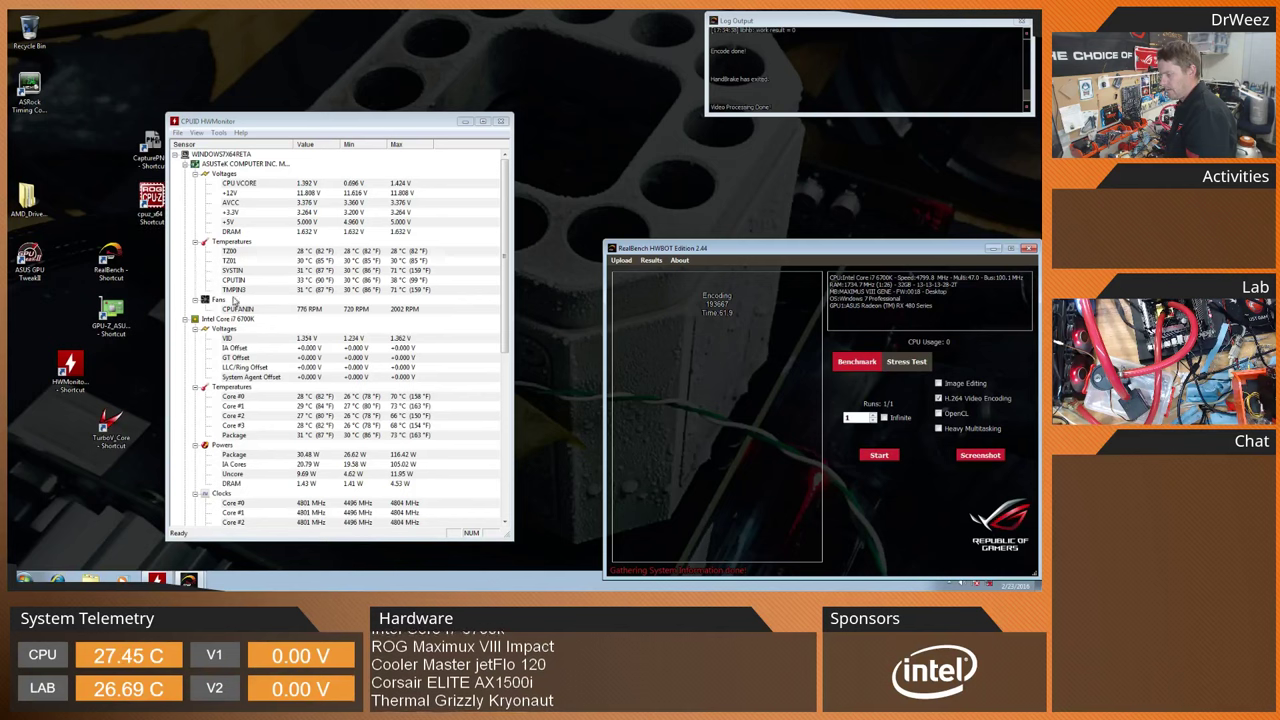
# Try to run the RealBench benchmark with only OpenCL selected
pyautogui.click(938, 398)
pyautogui.click(938, 413)
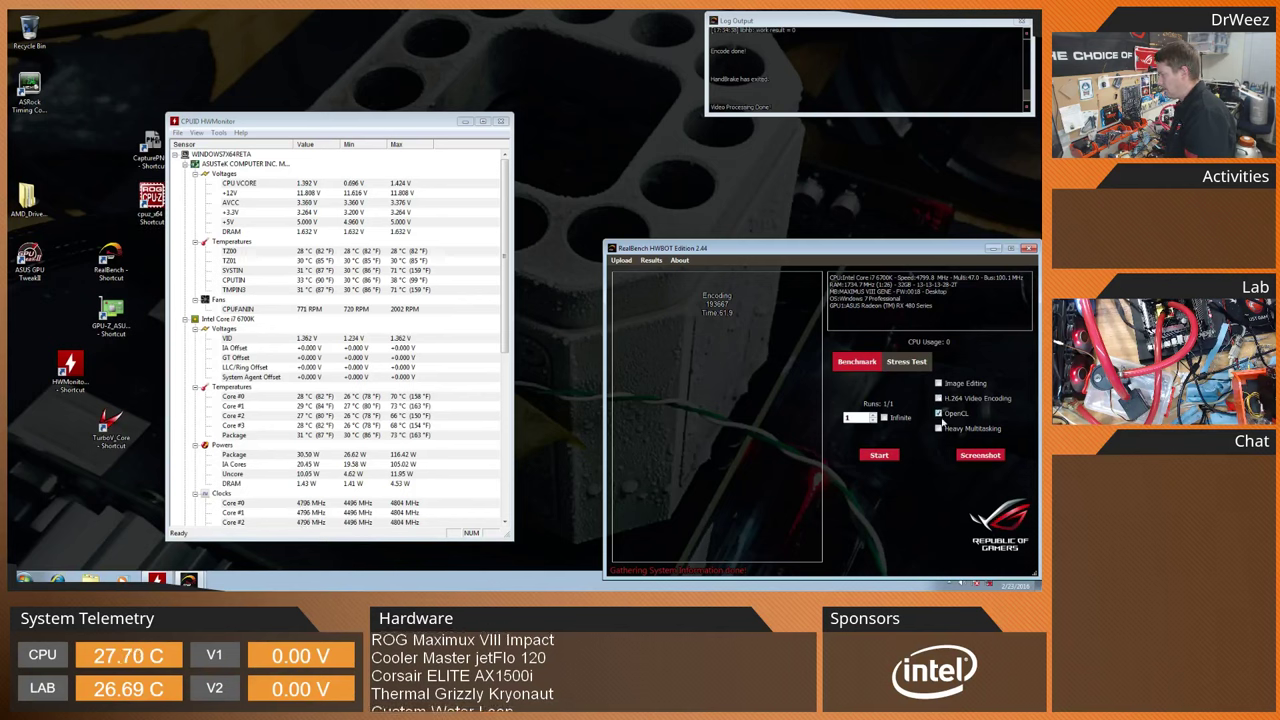
pyautogui.click(878, 461)
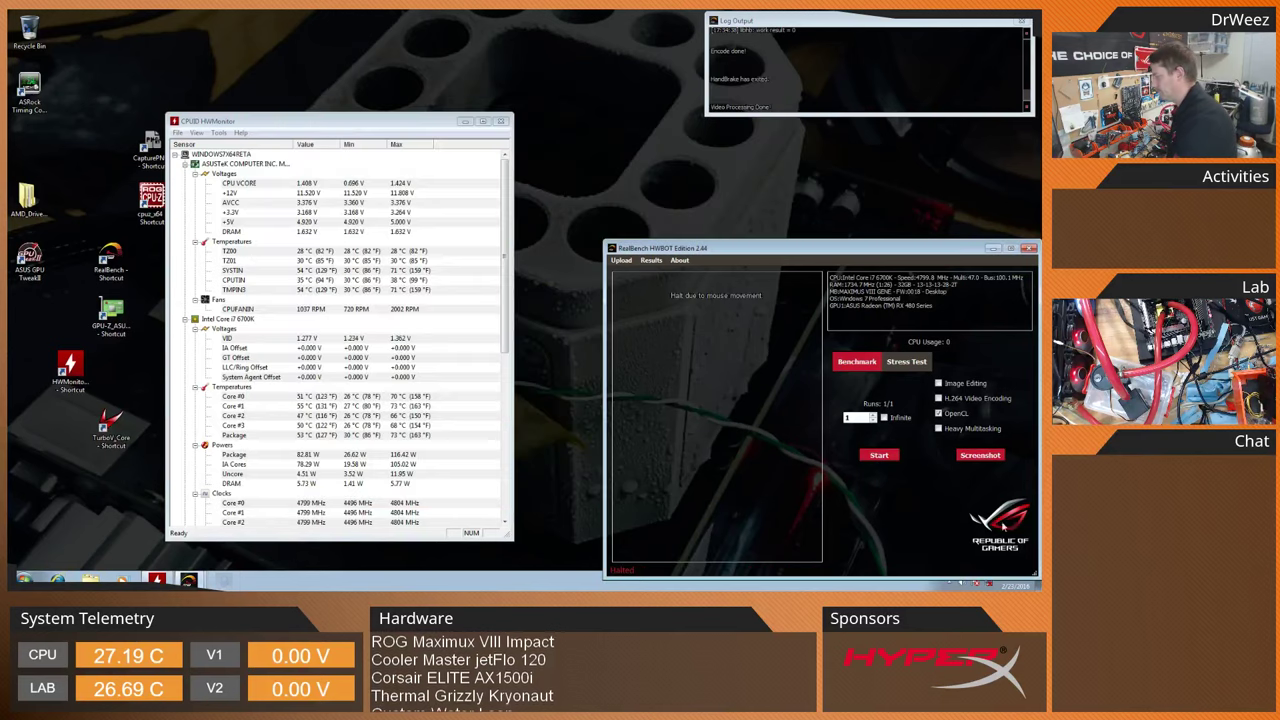
# Apply a CPU cache ratio of 46 in TurboV Core and close it
pyautogui.doubleClick(111, 430)
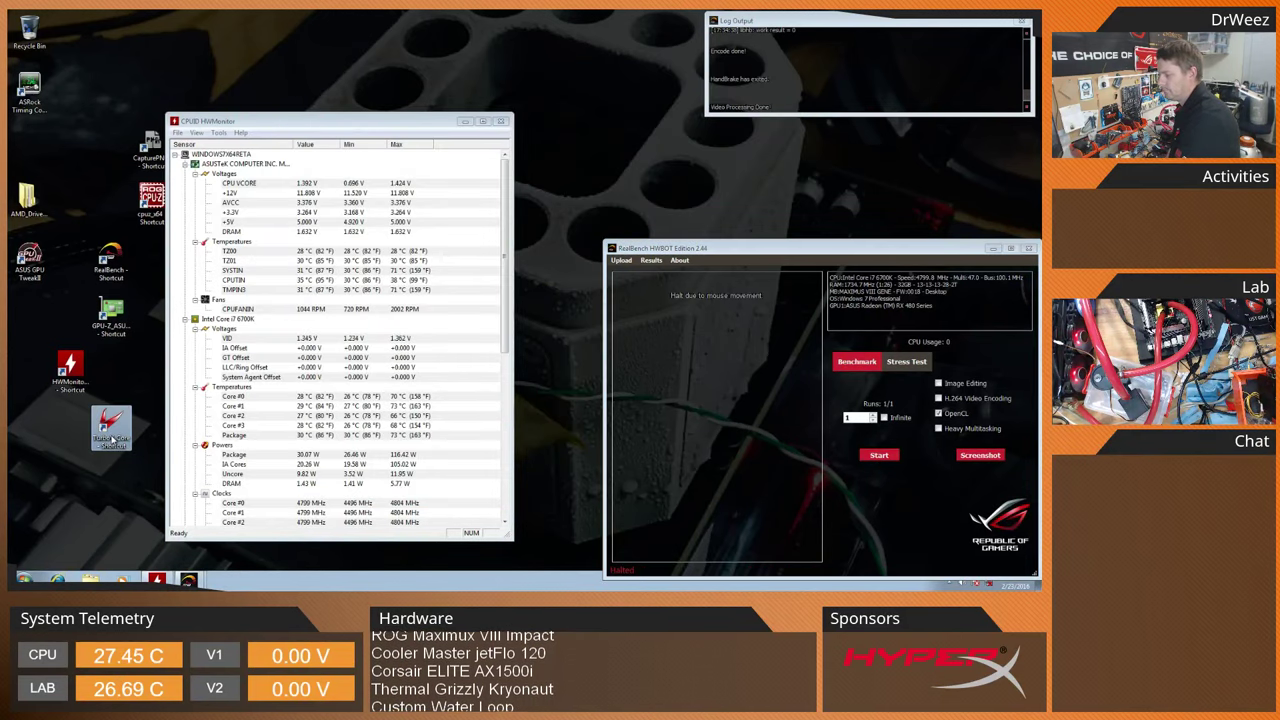
pyautogui.click(412, 272)
pyautogui.click(403, 298)
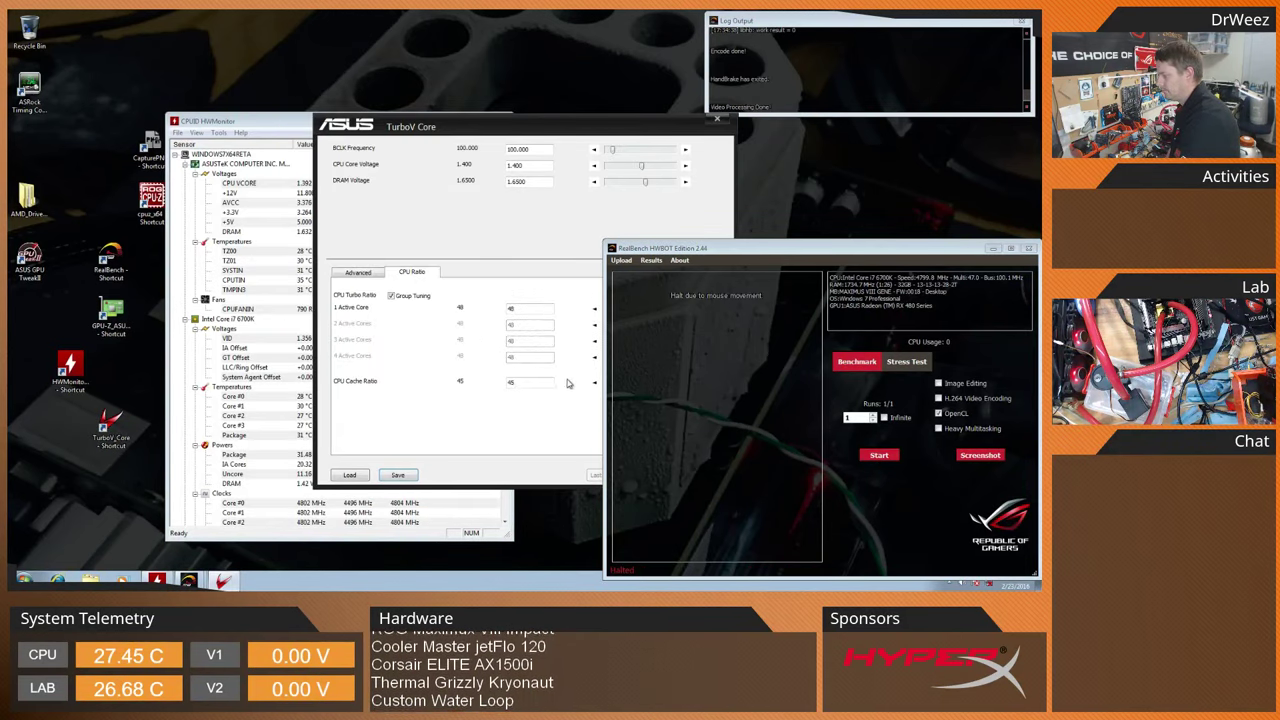
pyautogui.moveTo(450, 126); pyautogui.dragTo(270, 111)
pyautogui.click(507, 368)
pyautogui.click(523, 459)
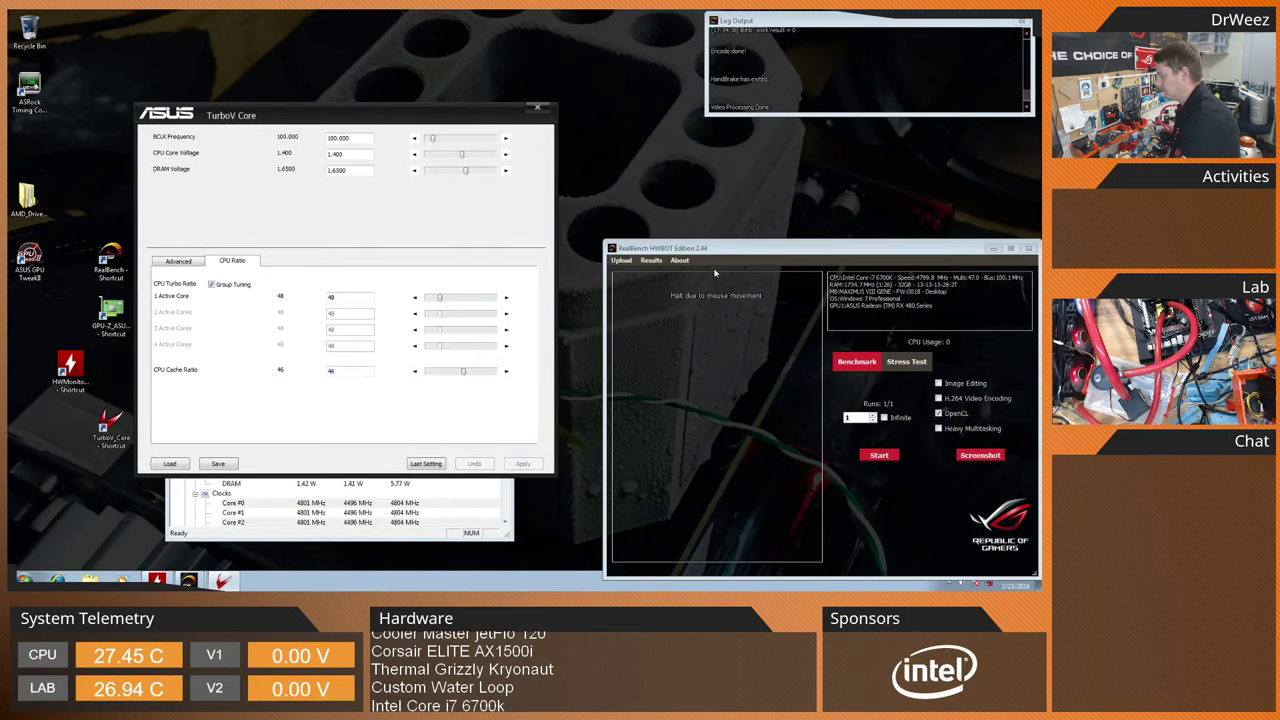
pyautogui.click(537, 107)
# Start and halt the OpenCL benchmark, replacing it with a run of only H.264 Video Encoding
pyautogui.click(886, 458)
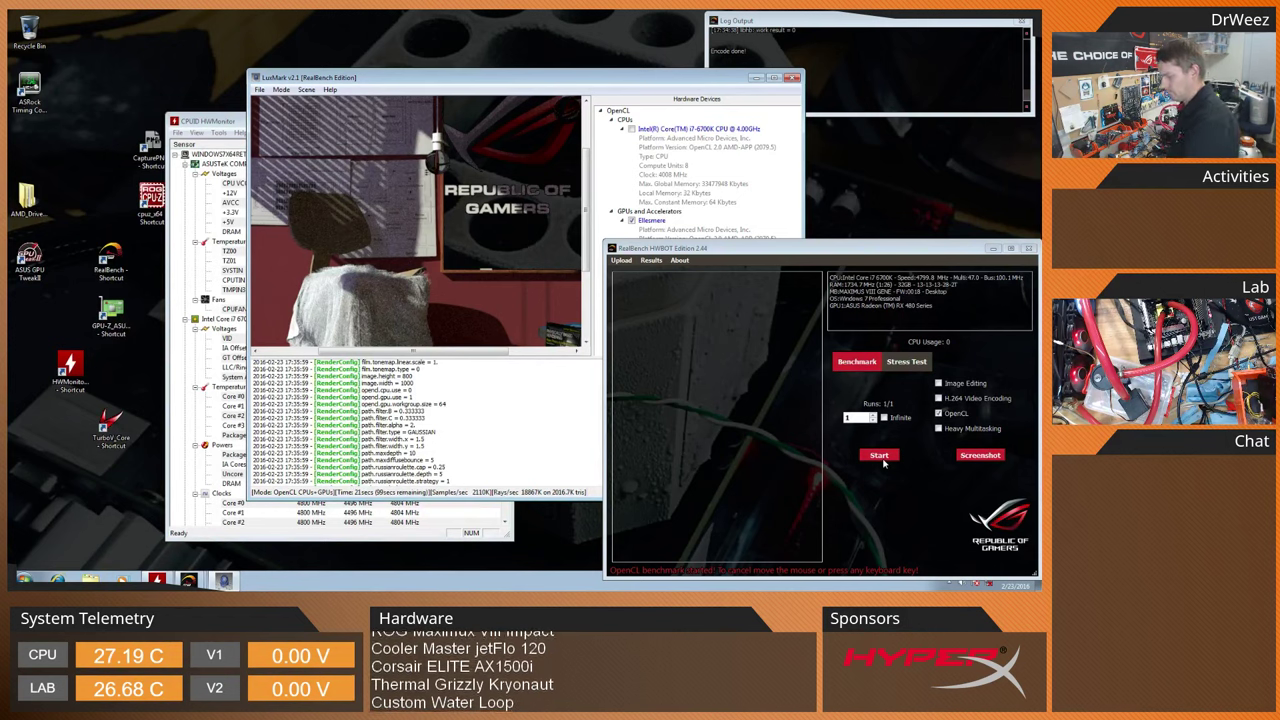
pyautogui.moveTo(900, 440)
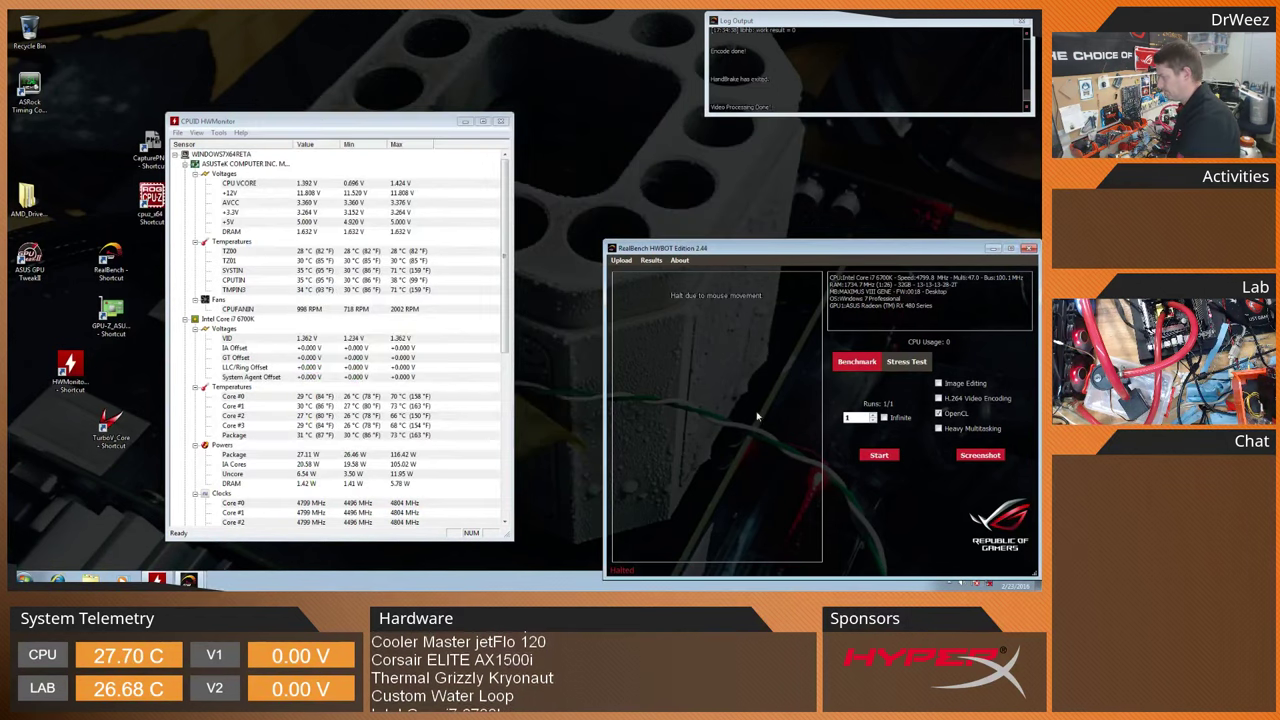
pyautogui.click(939, 413)
pyautogui.click(939, 398)
pyautogui.click(892, 455)
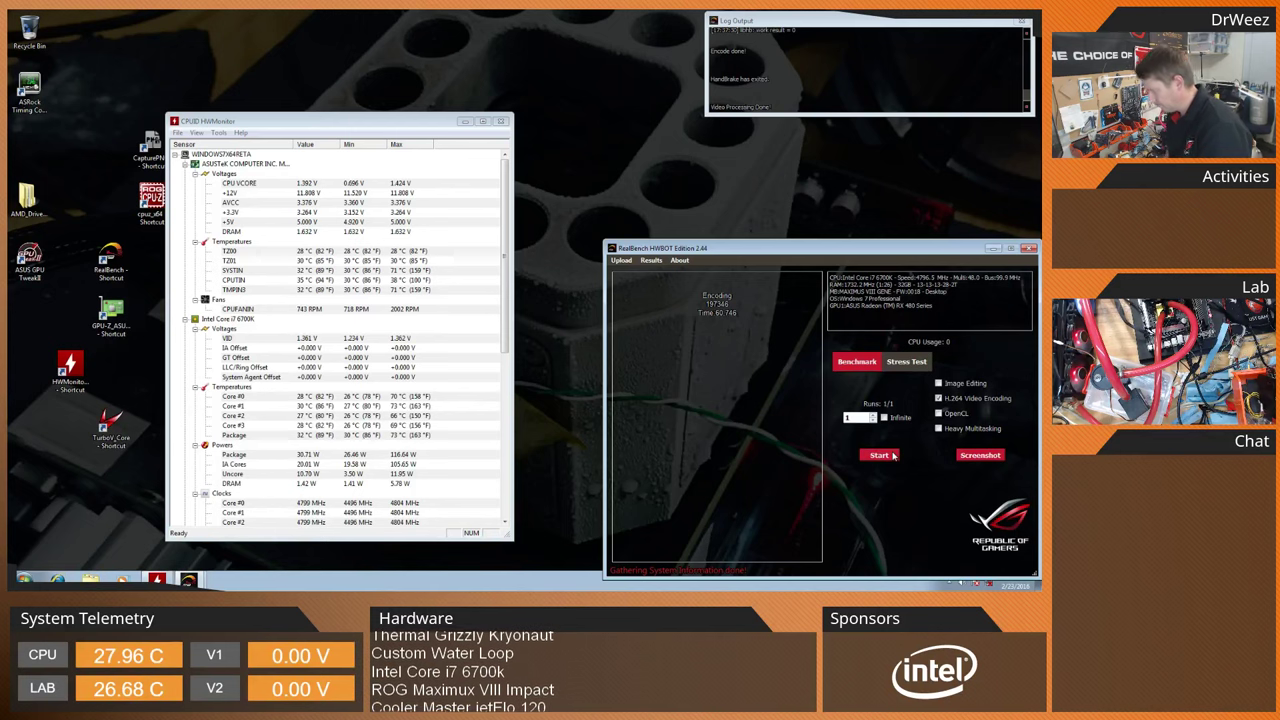
# Apply a CPU cache ratio of 47 in TurboV Core, close it, and run the H.264 Video Encoding benchmark twice
pyautogui.doubleClick(110, 425)
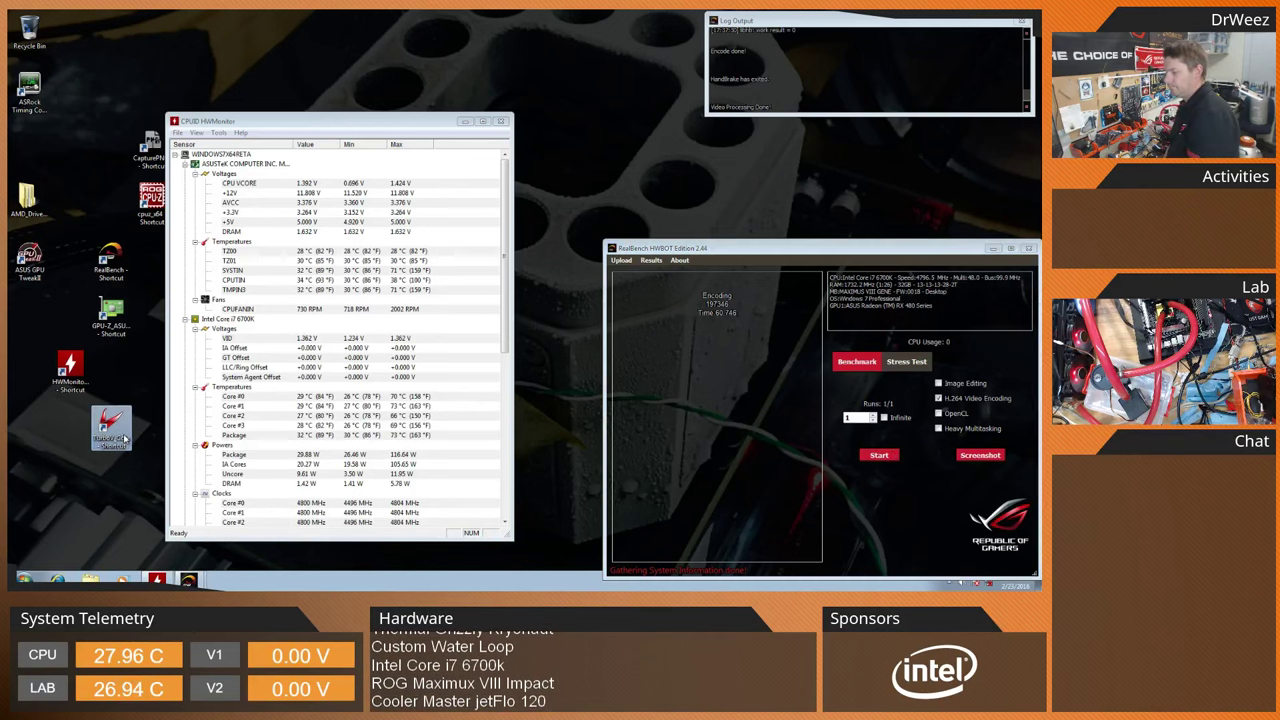
pyautogui.click(412, 272)
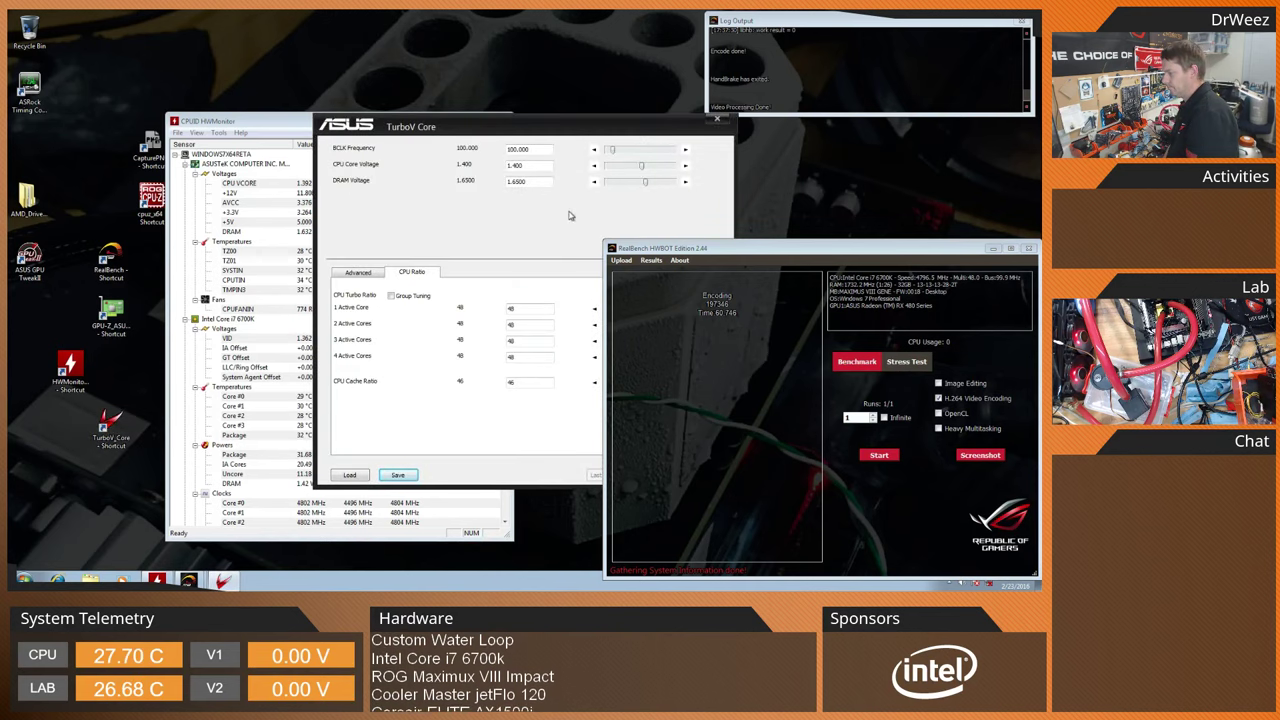
pyautogui.write('47')
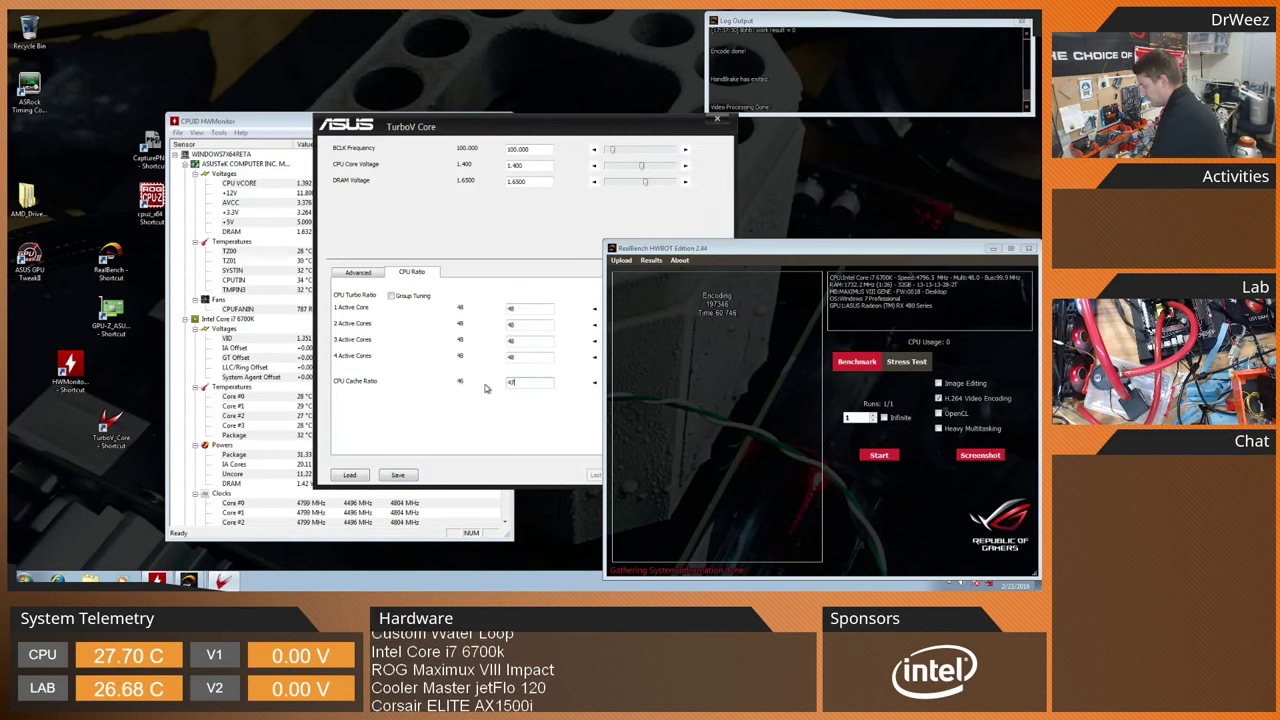
pyautogui.moveTo(556, 129); pyautogui.dragTo(356, 164)
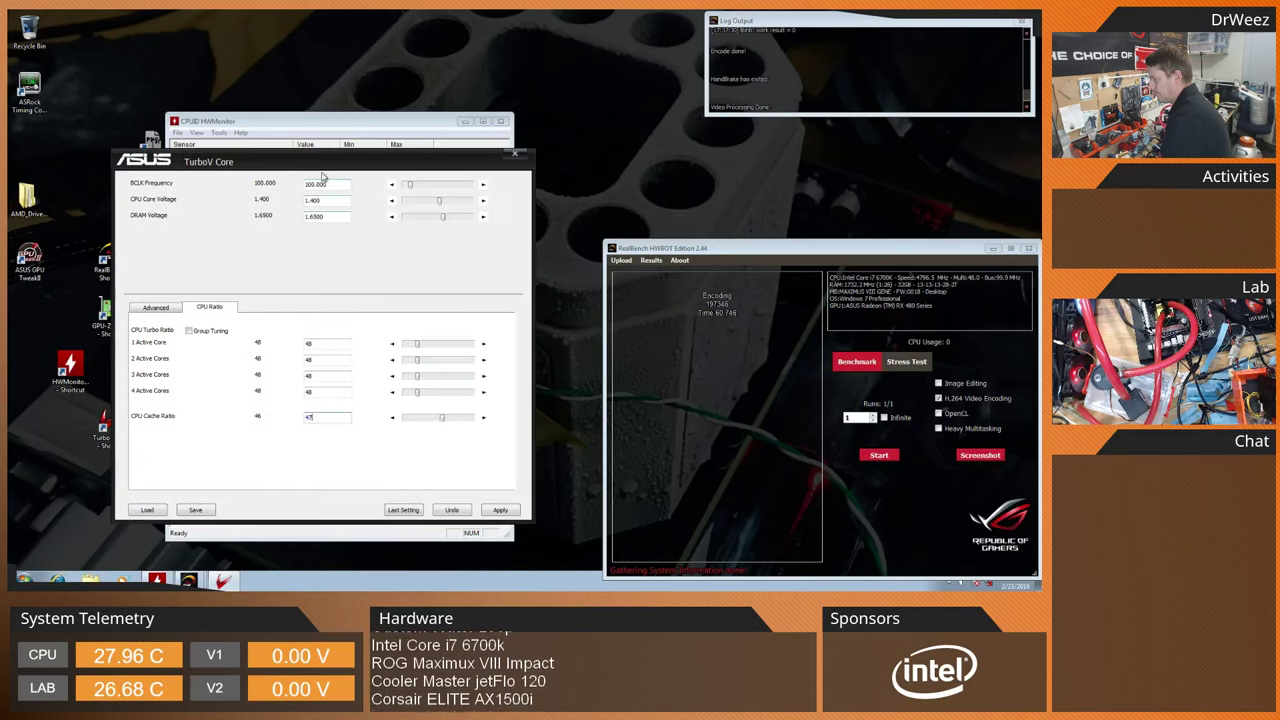
pyautogui.click(515, 153)
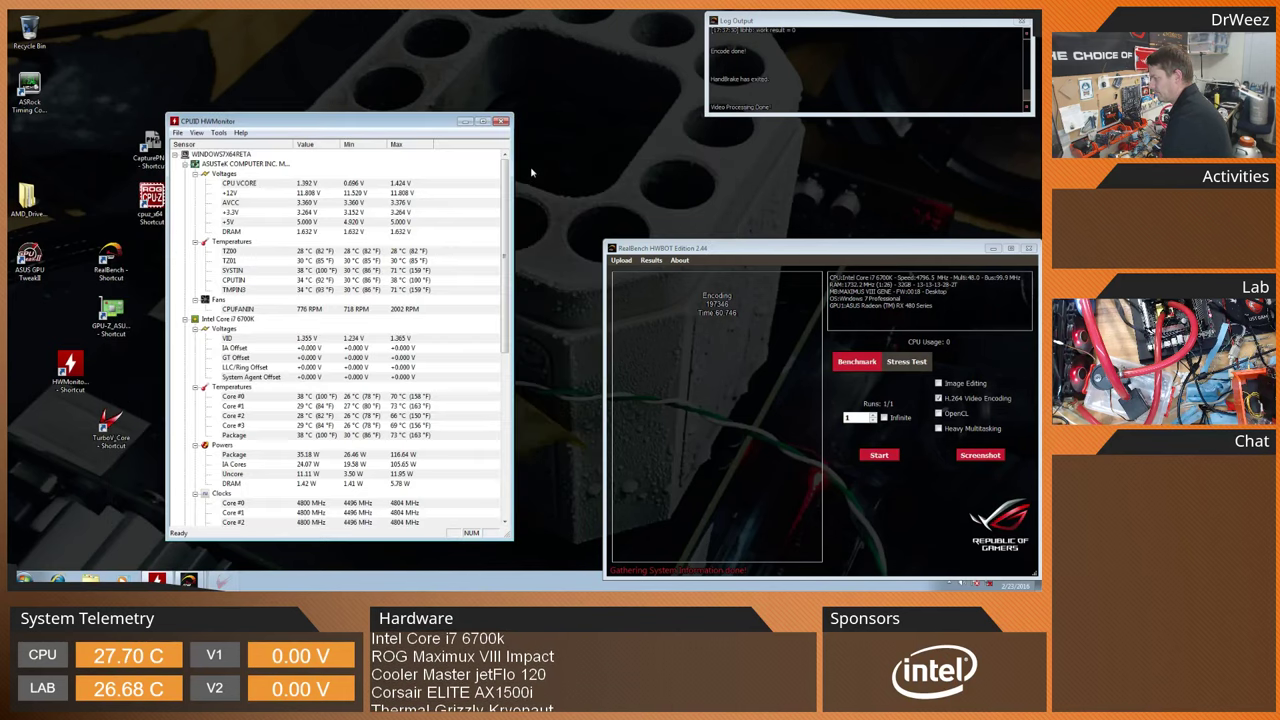
pyautogui.click(880, 458)
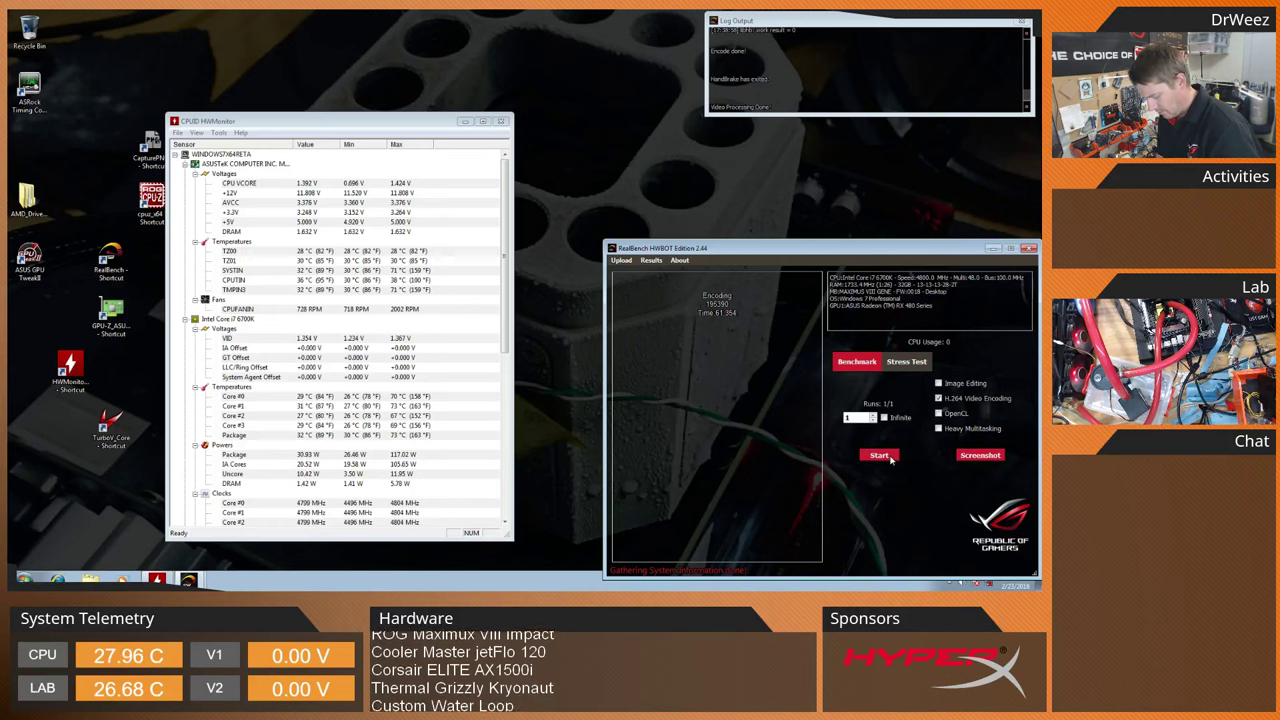
pyautogui.click(879, 455)
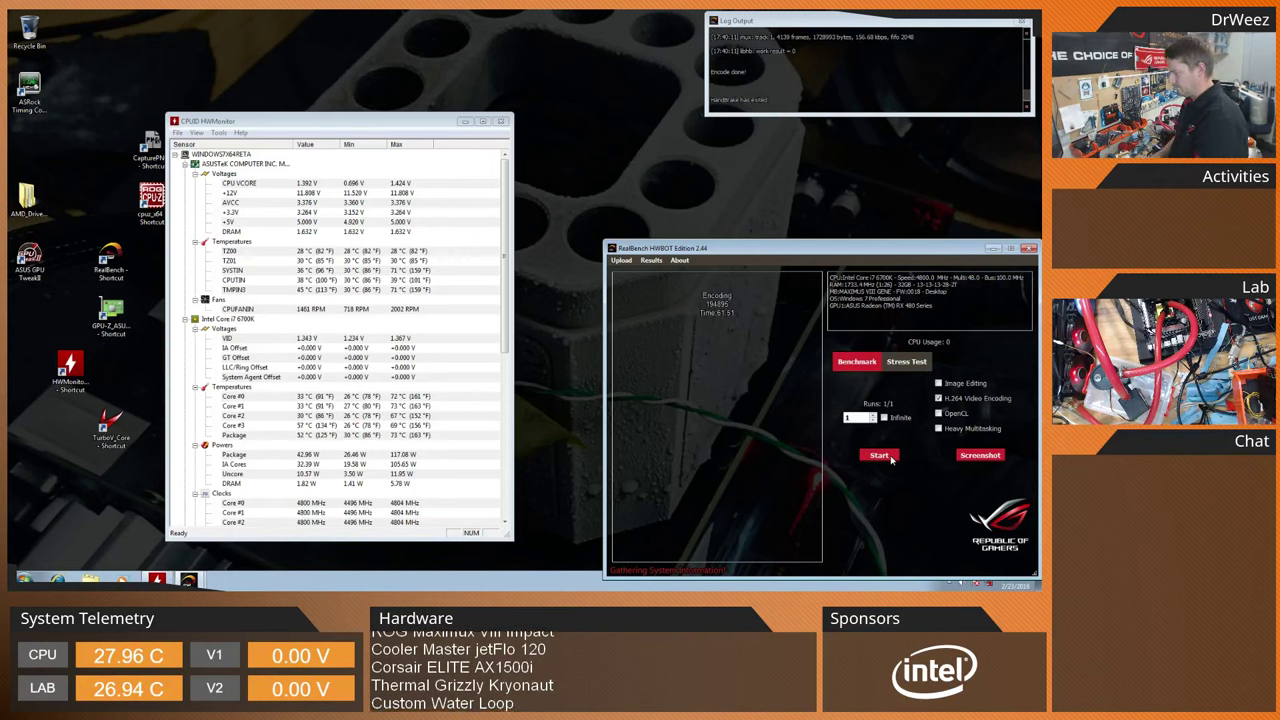
# Return the CPU cache ratio to 46 in TurboV Core, close it, and rerun the H.264 Video Encoding benchmark
pyautogui.doubleClick(111, 425)
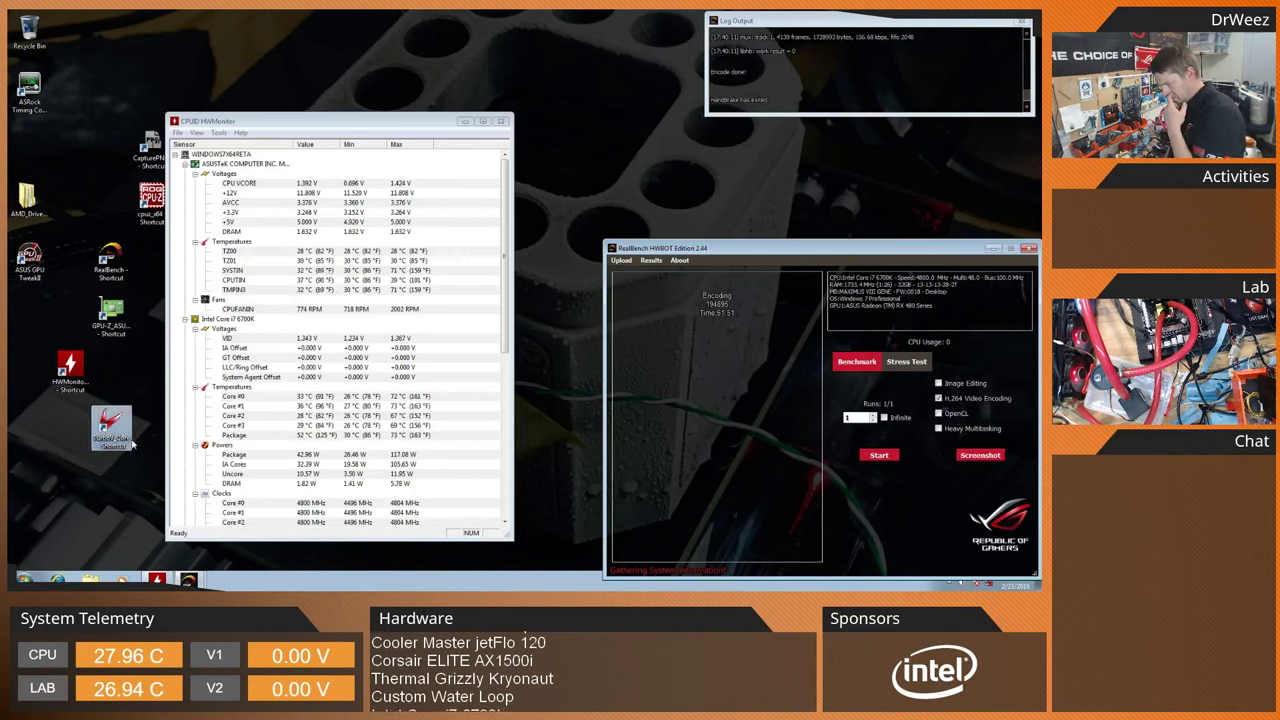
pyautogui.click(412, 273)
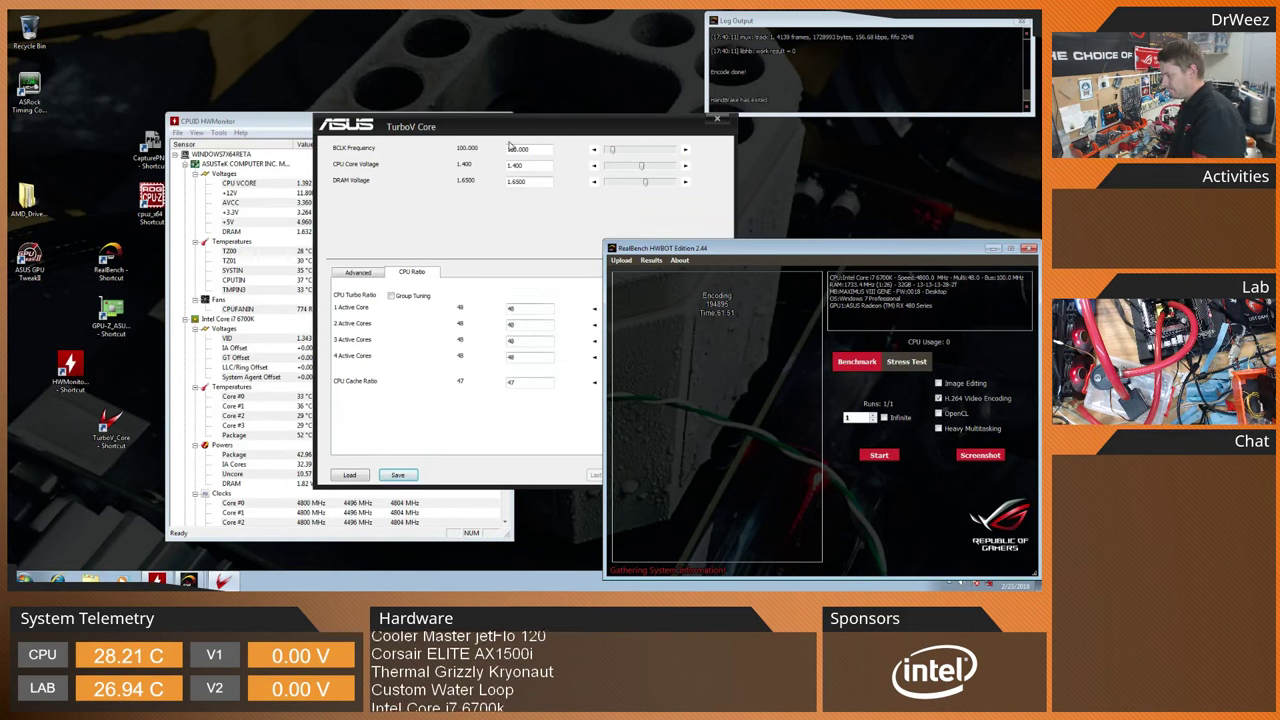
pyautogui.moveTo(450, 126); pyautogui.dragTo(277, 143)
pyautogui.click(419, 398)
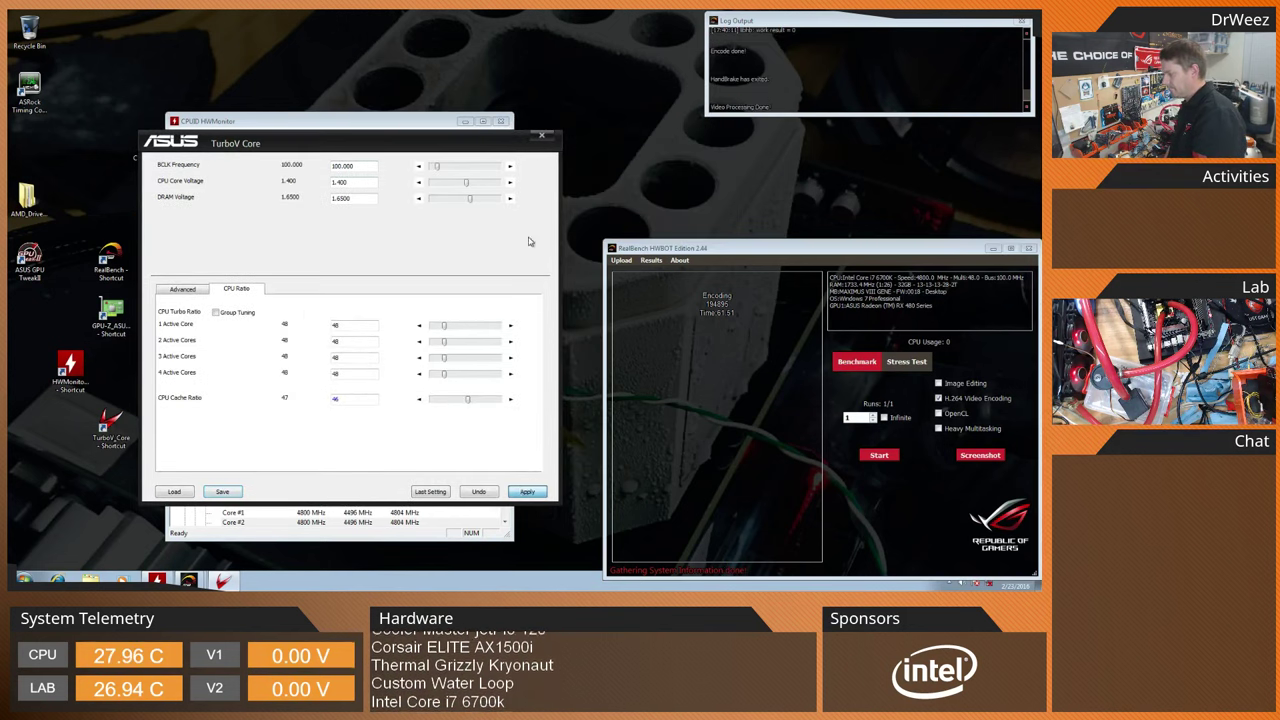
pyautogui.click(541, 134)
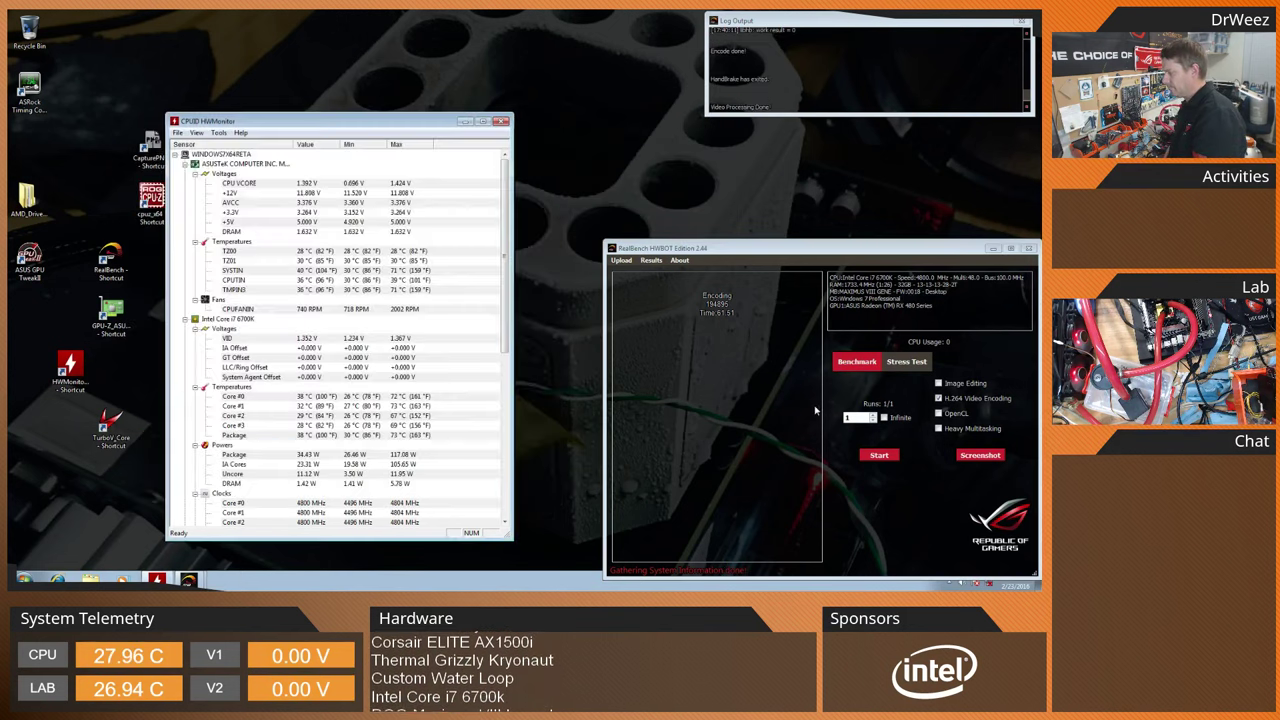
pyautogui.click(877, 455)
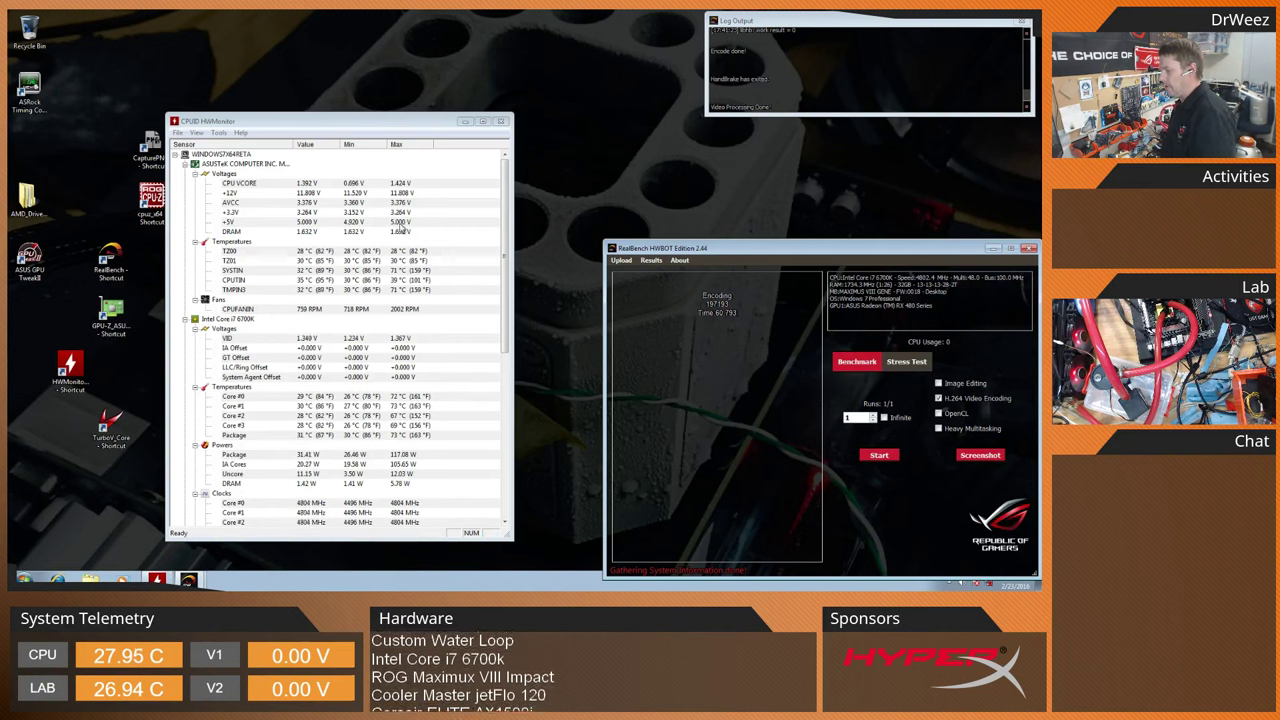
# Apply a grouped CPU turbo ratio of 49 in TurboV Core, close it, and run the H.264 Video Encoding benchmark twice
pyautogui.moveTo(310, 127); pyautogui.dragTo(355, 86)
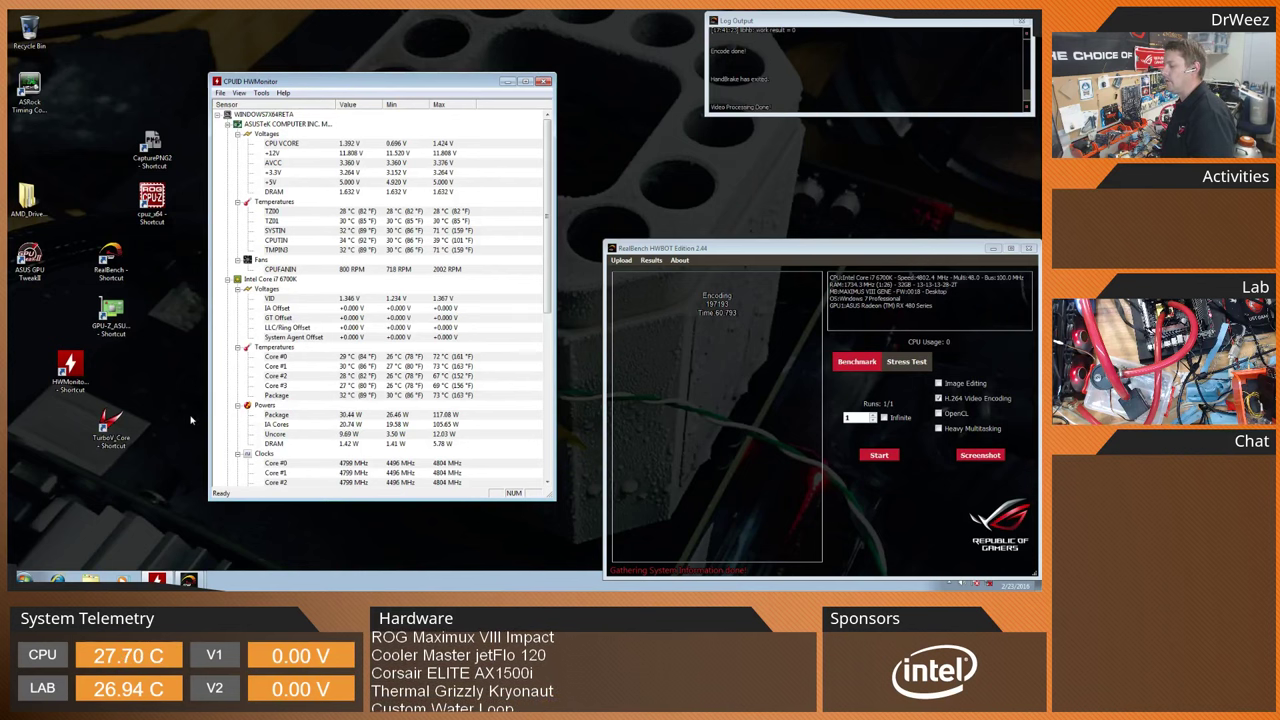
pyautogui.doubleClick(112, 425)
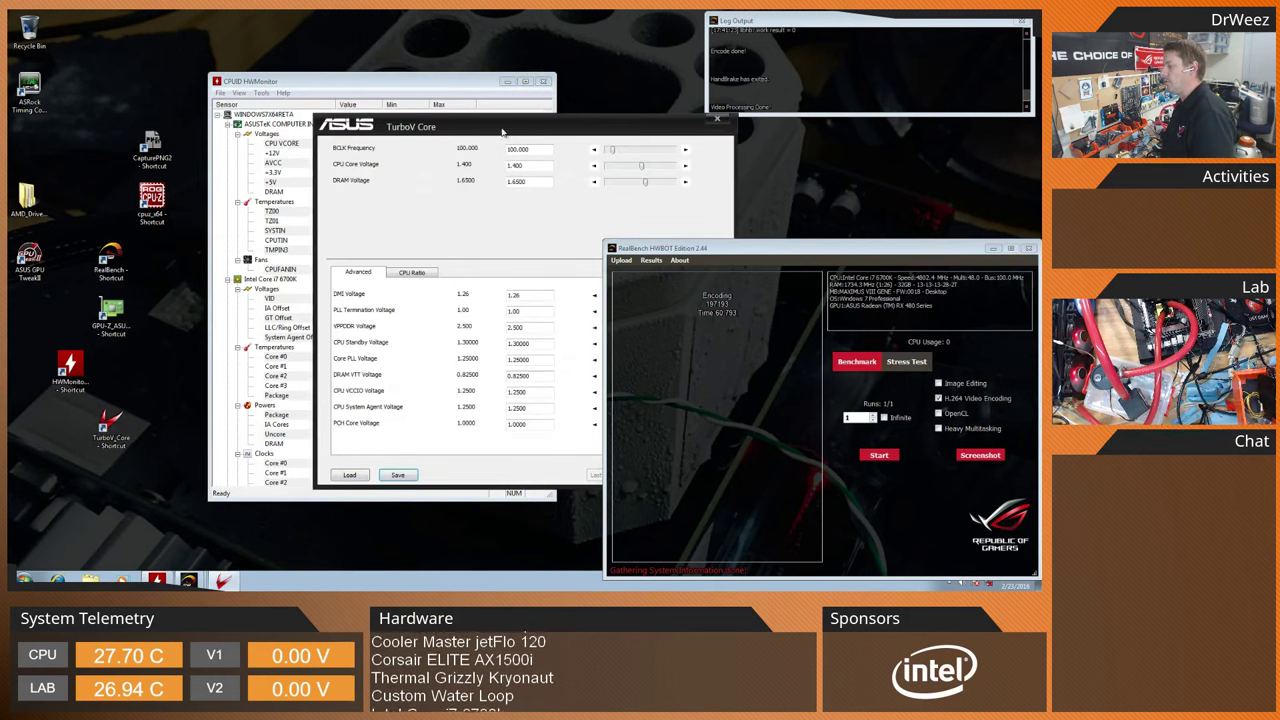
pyautogui.moveTo(503, 135); pyautogui.dragTo(353, 85)
pyautogui.click(280, 225)
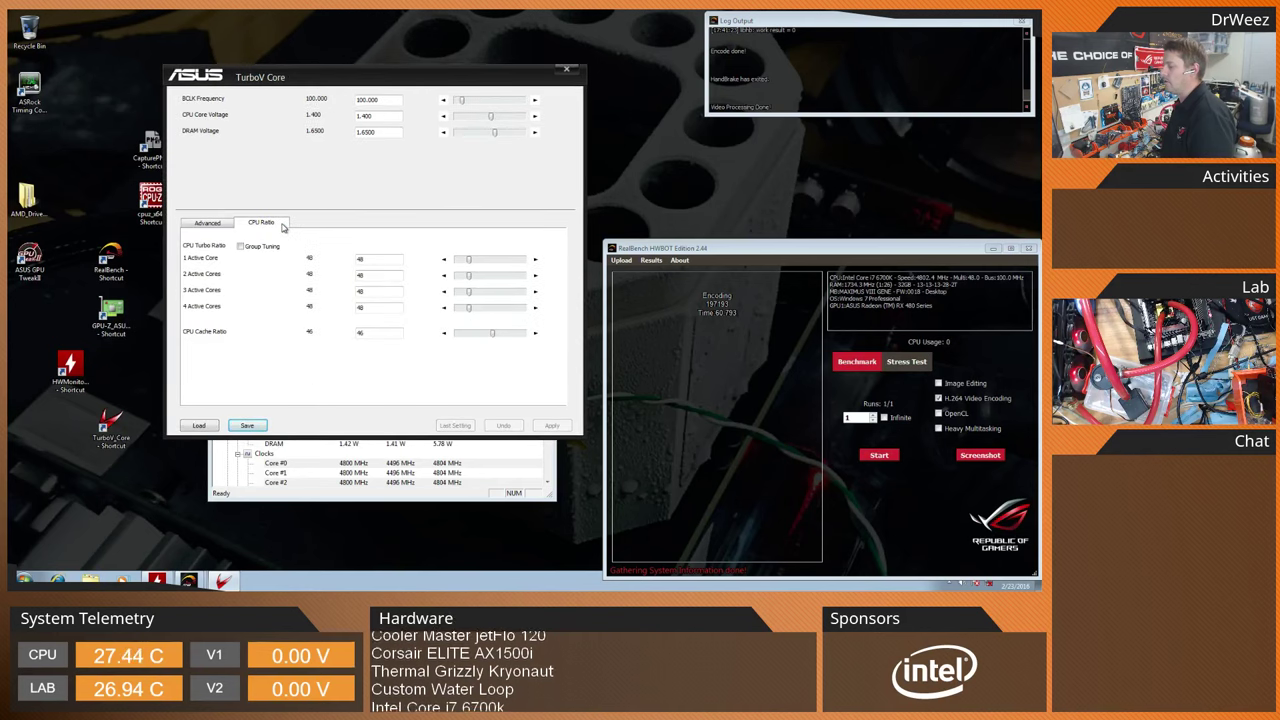
pyautogui.click(535, 259)
pyautogui.click(278, 249)
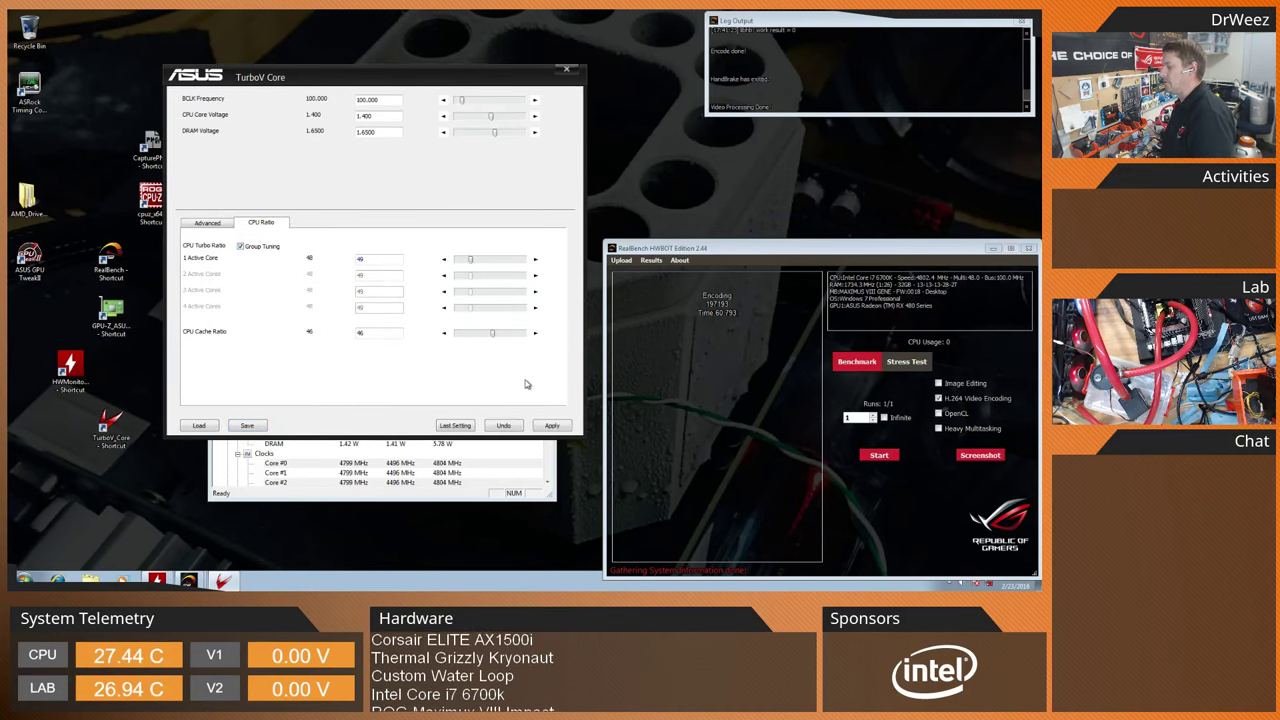
pyautogui.click(550, 426)
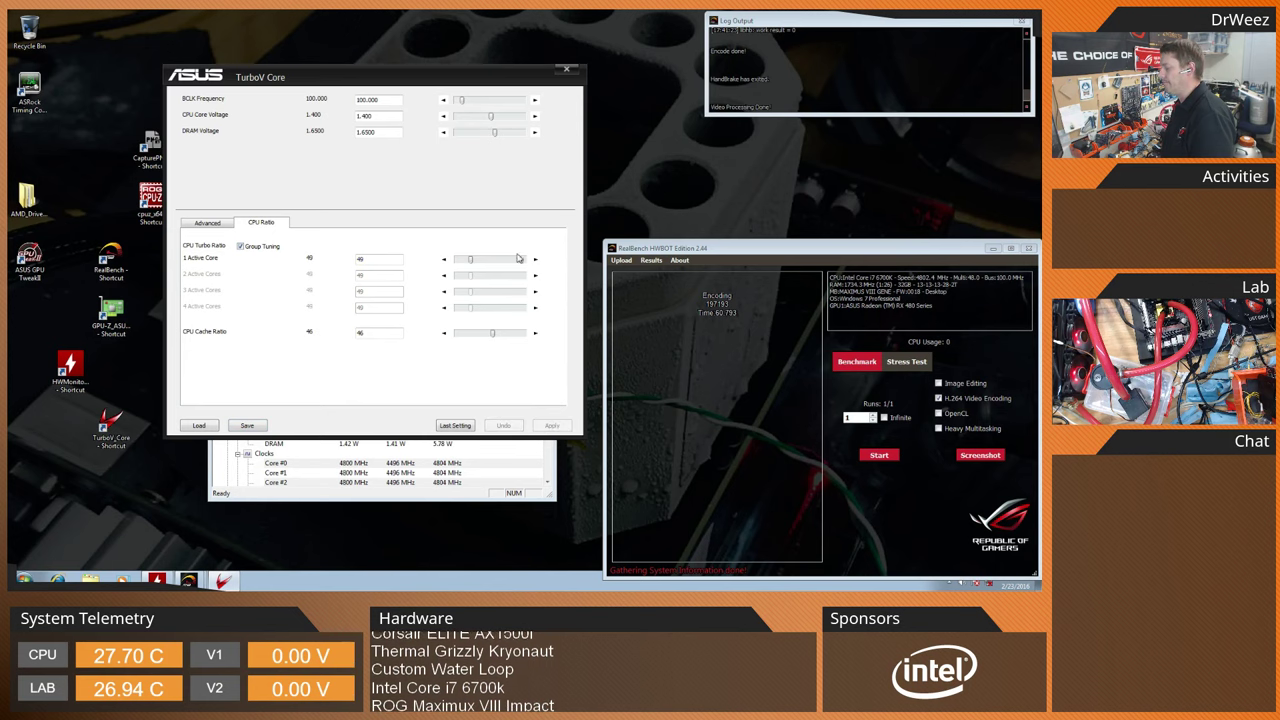
pyautogui.click(208, 223)
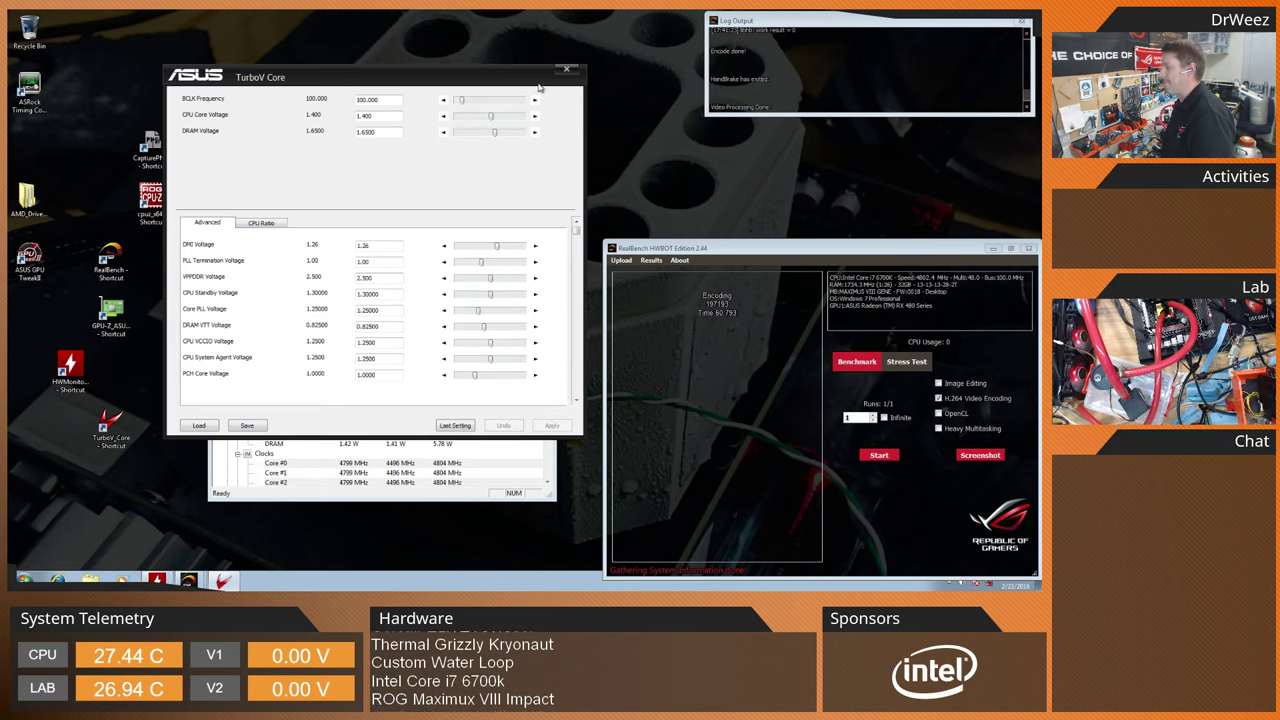
pyautogui.click(566, 69)
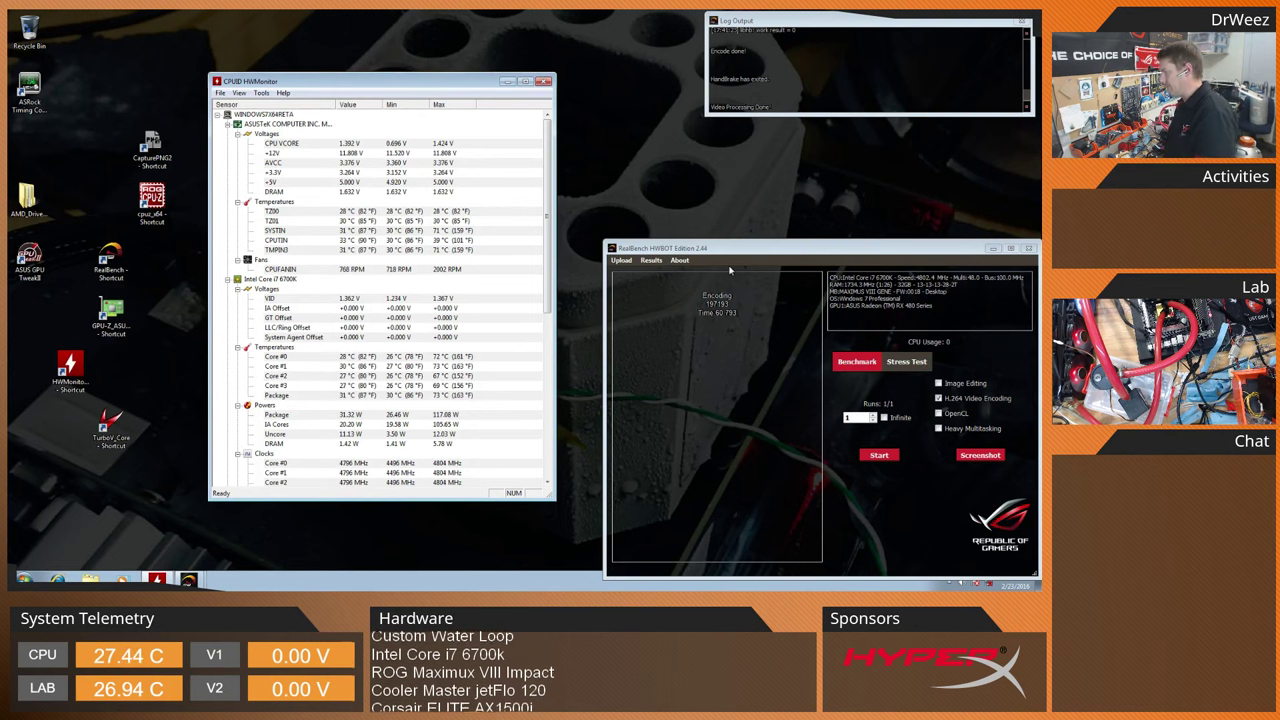
pyautogui.click(885, 456)
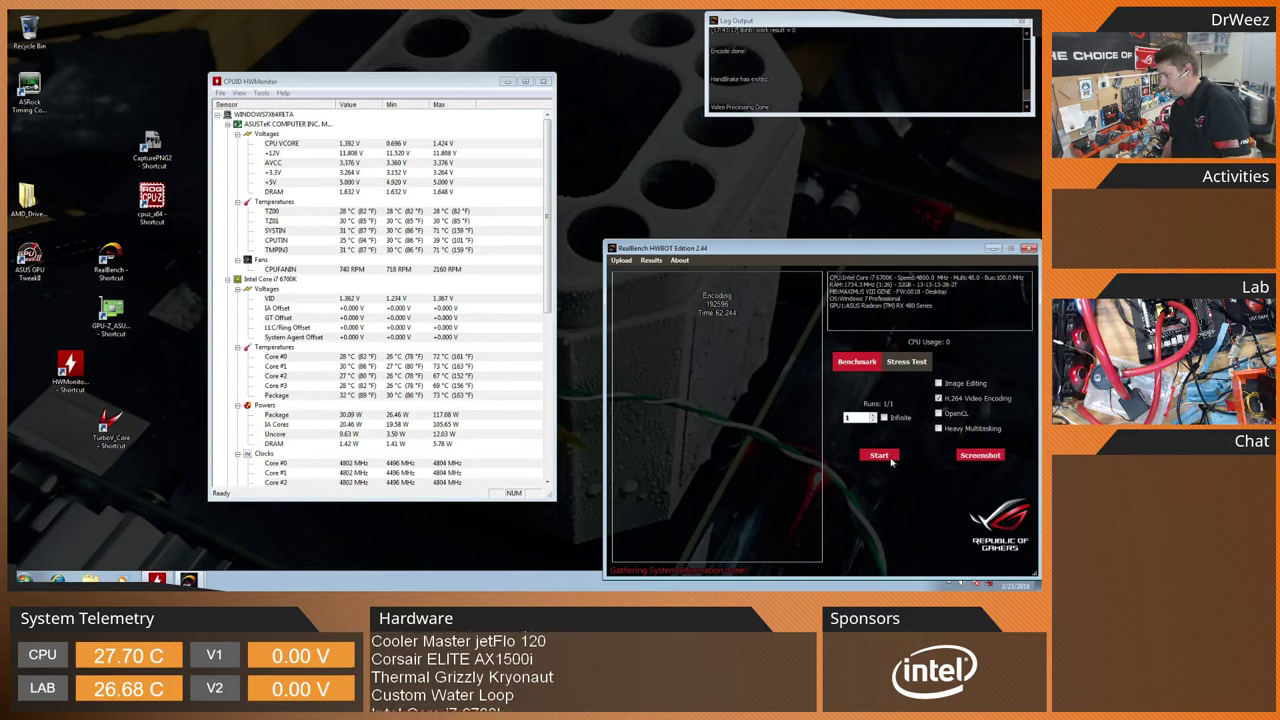
pyautogui.click(890, 459)
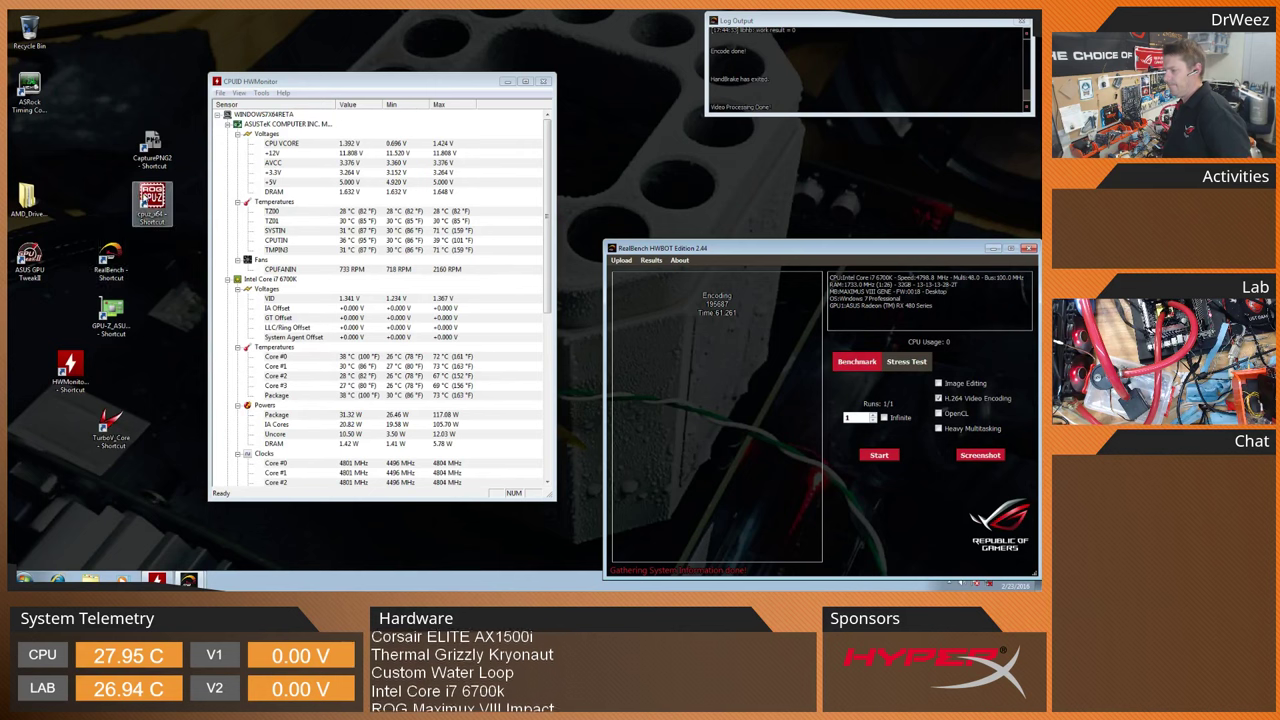
# Check the core clock in CPU-Z, reopen TurboV Core with Group Tuning enabled for the turbo ratio, and place CPU-Z over it
pyautogui.doubleClick(151, 200)
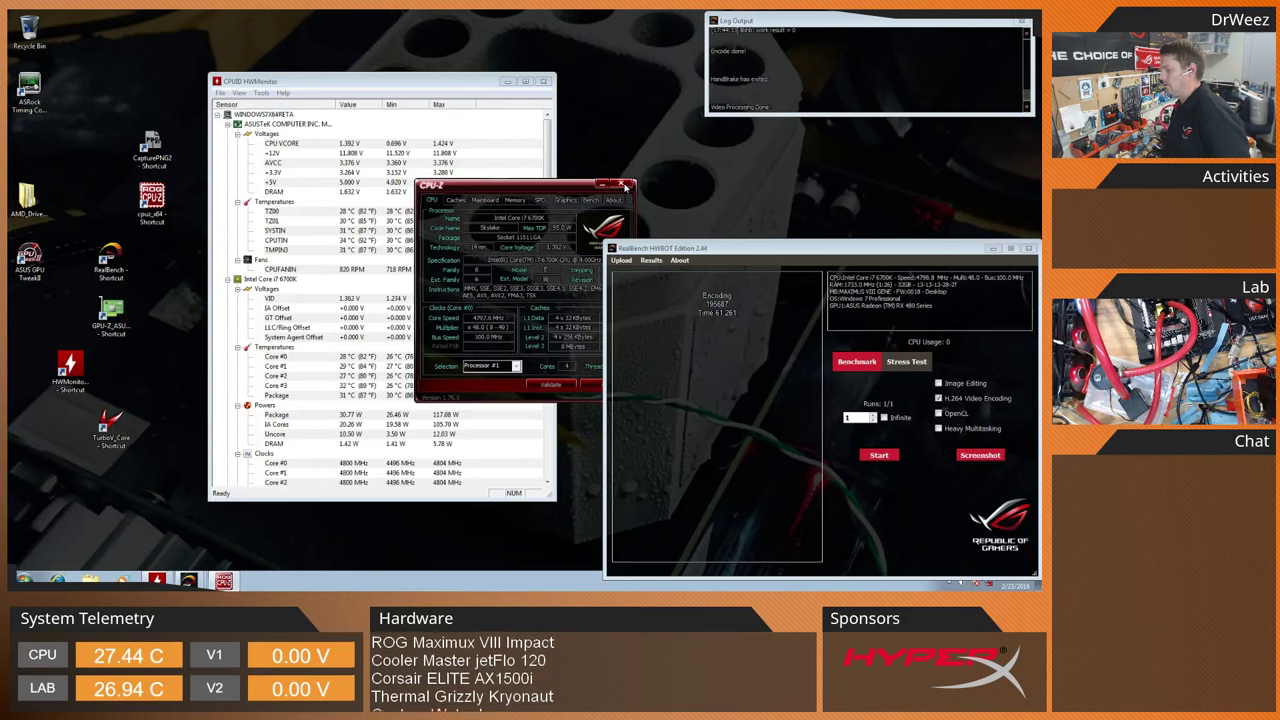
pyautogui.click(624, 186)
pyautogui.doubleClick(110, 425)
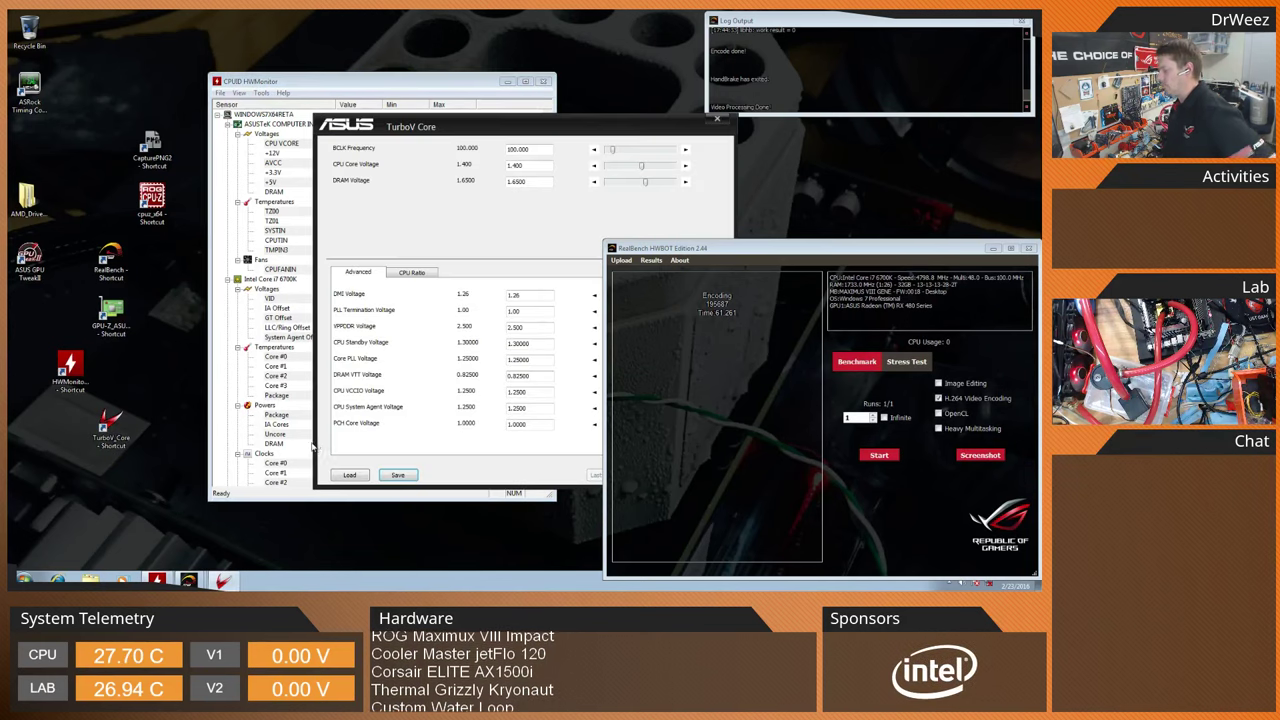
pyautogui.click(414, 272)
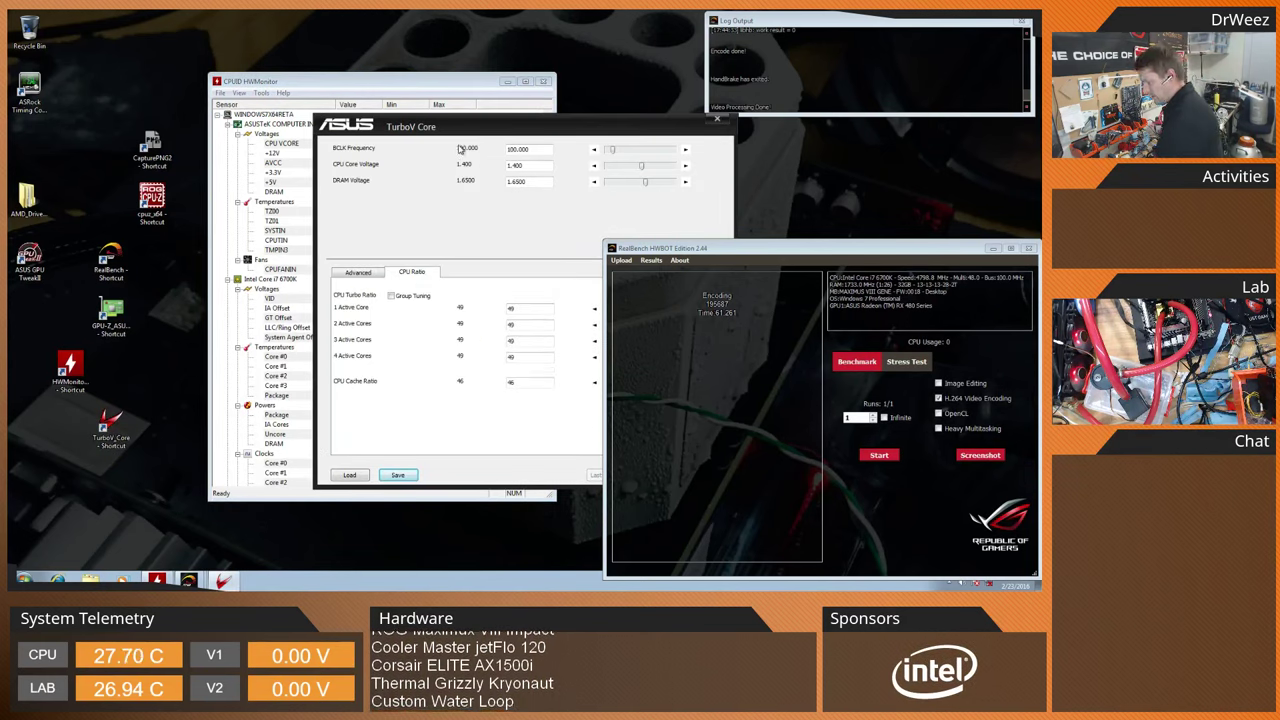
pyautogui.moveTo(480, 129); pyautogui.dragTo(264, 148)
pyautogui.click(190, 316)
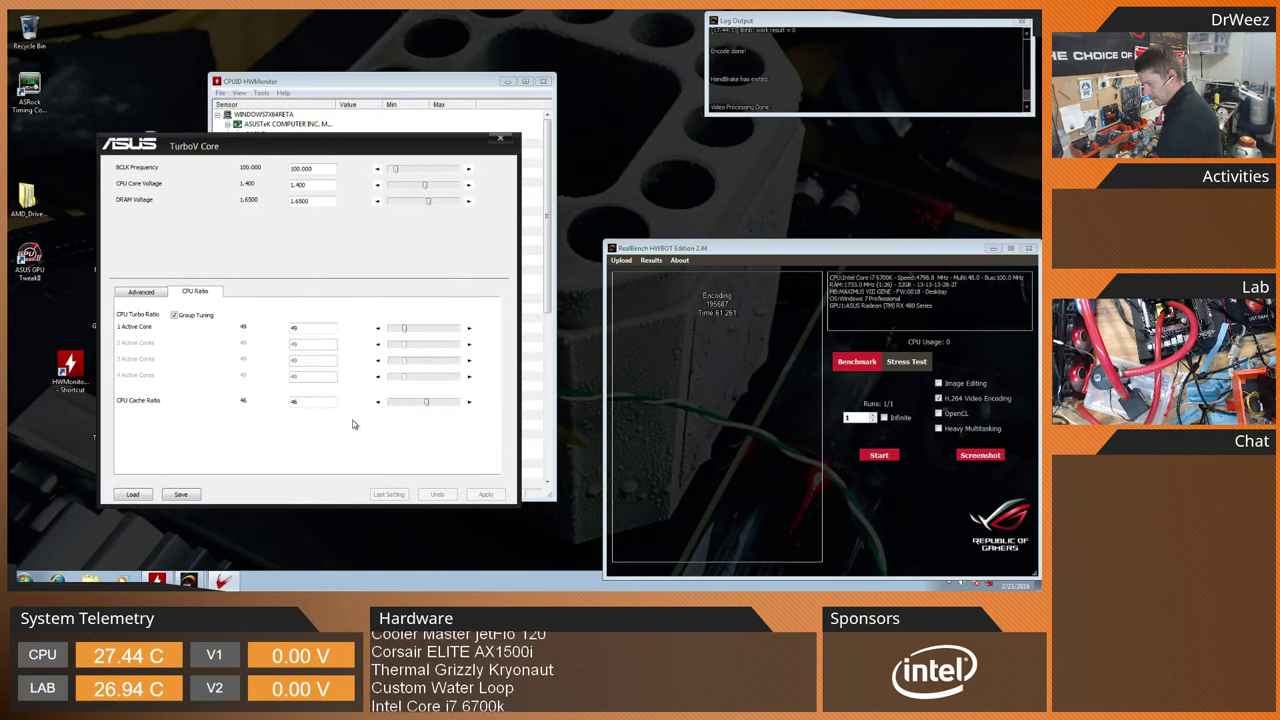
pyautogui.moveTo(298, 146); pyautogui.dragTo(366, 82)
pyautogui.doubleClick(152, 205)
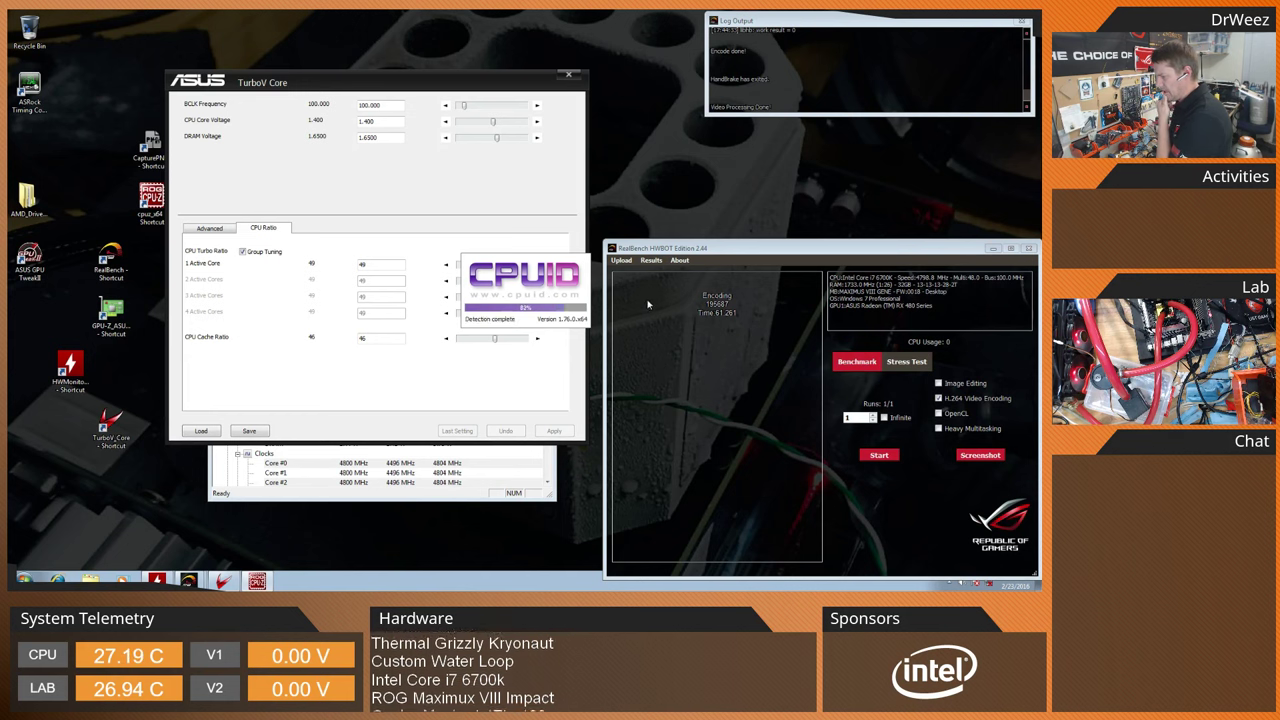
pyautogui.moveTo(519, 192); pyautogui.dragTo(441, 308)
# Start and halt the encoding benchmark, reapply turbo ratios of 48 and 49 while checking CPU-Z, and rerun the benchmark
pyautogui.click(876, 457)
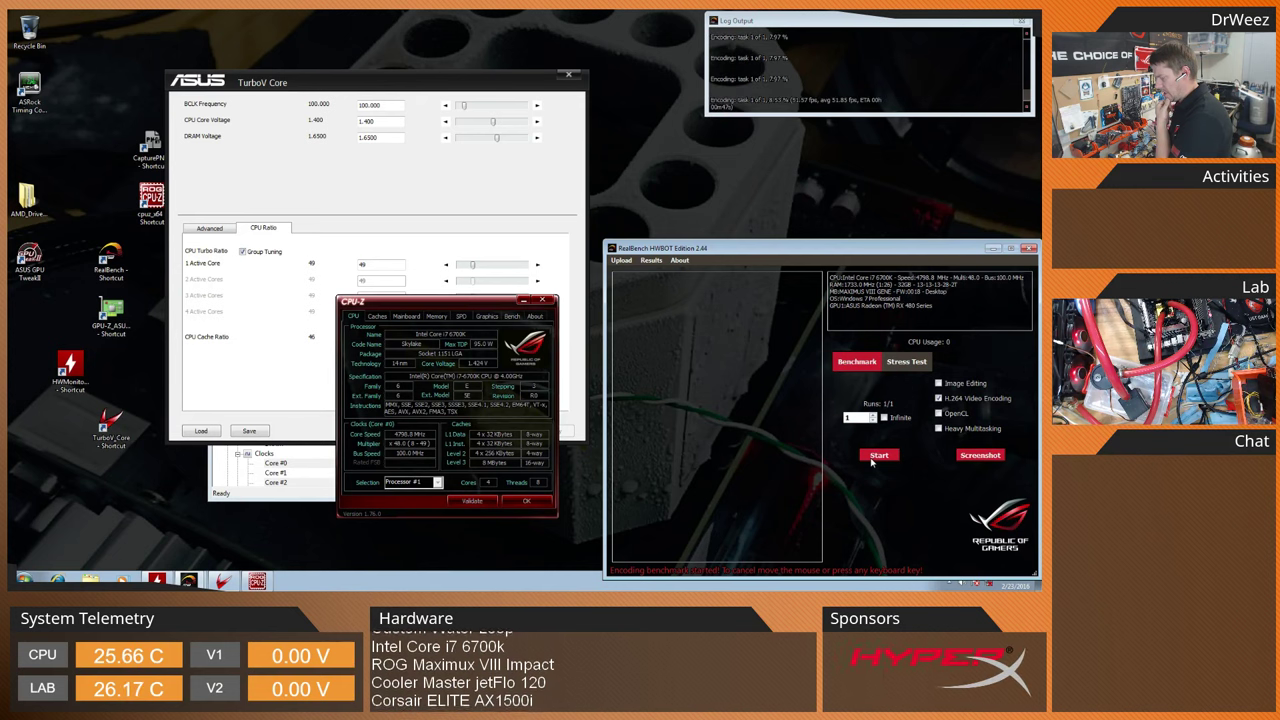
pyautogui.moveTo(632, 417)
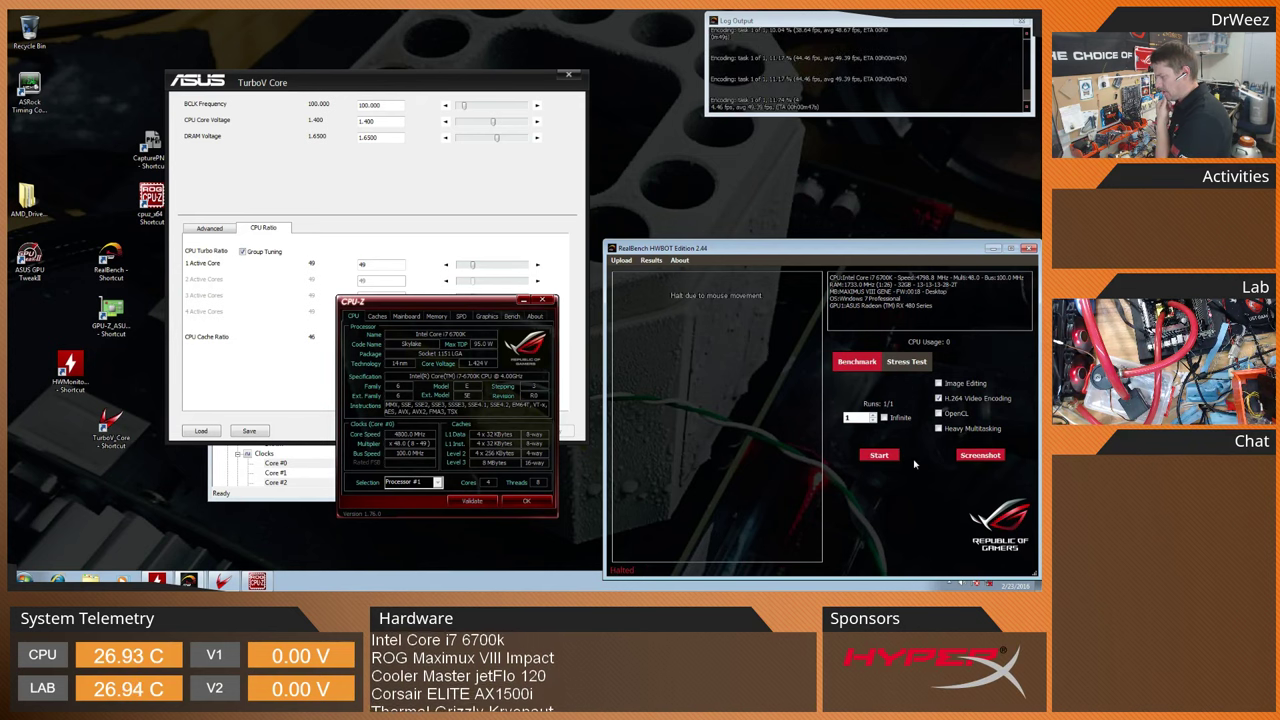
pyautogui.click(446, 264)
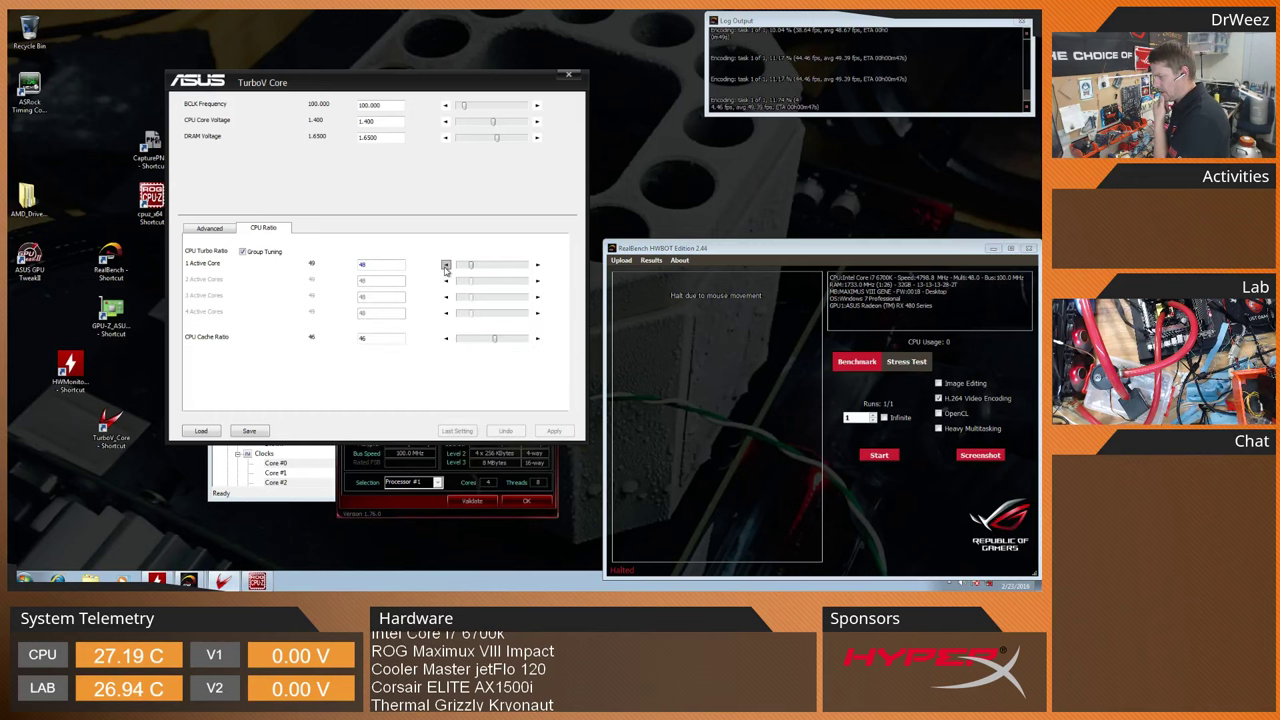
pyautogui.click(550, 430)
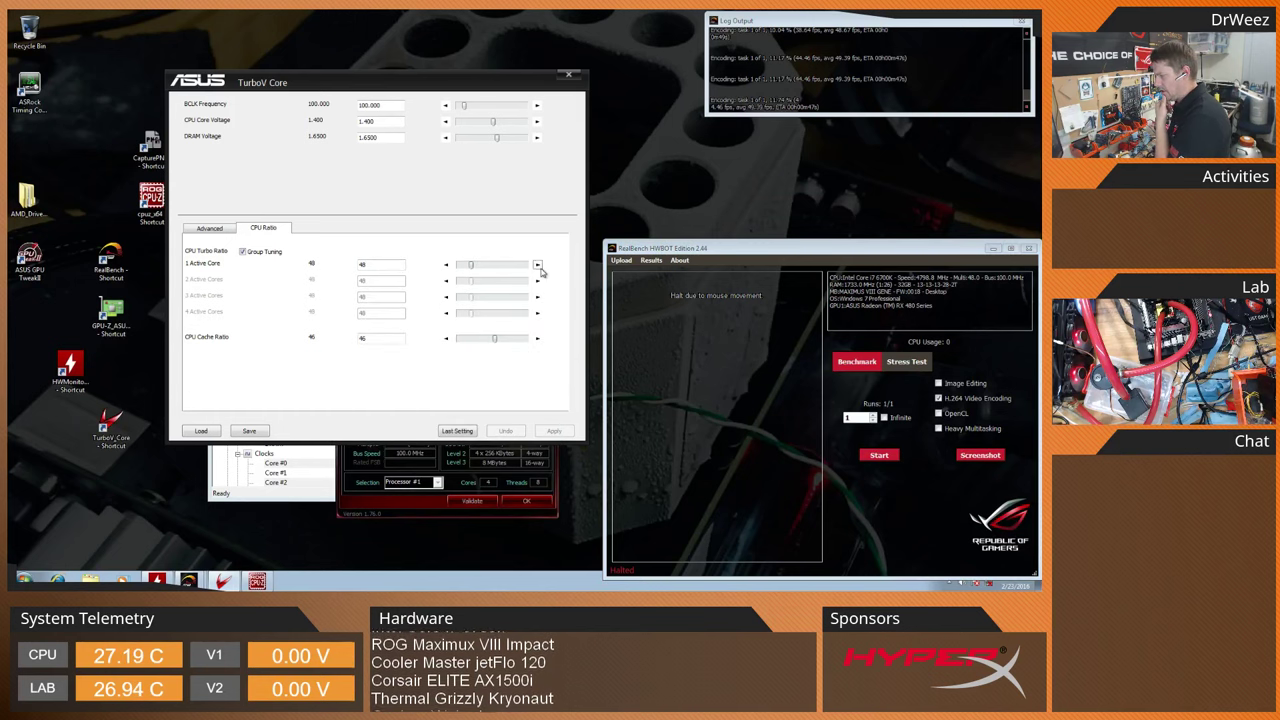
pyautogui.click(450, 457)
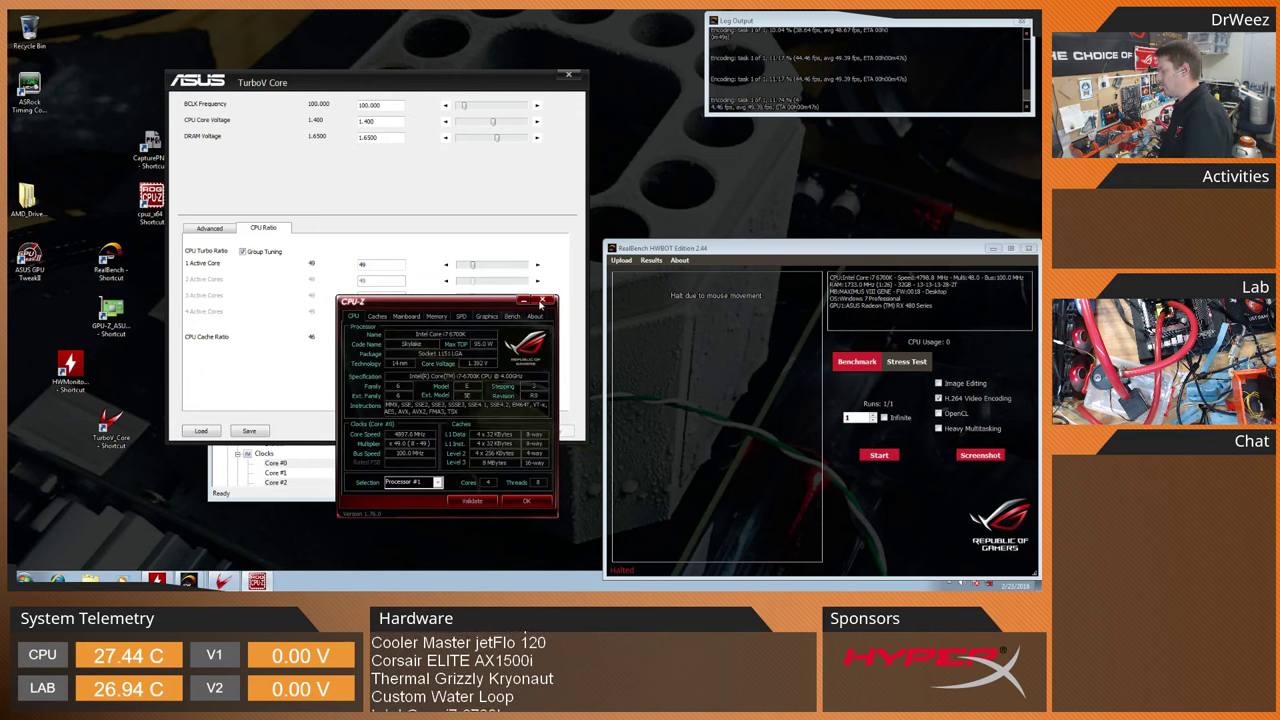
pyautogui.click(885, 458)
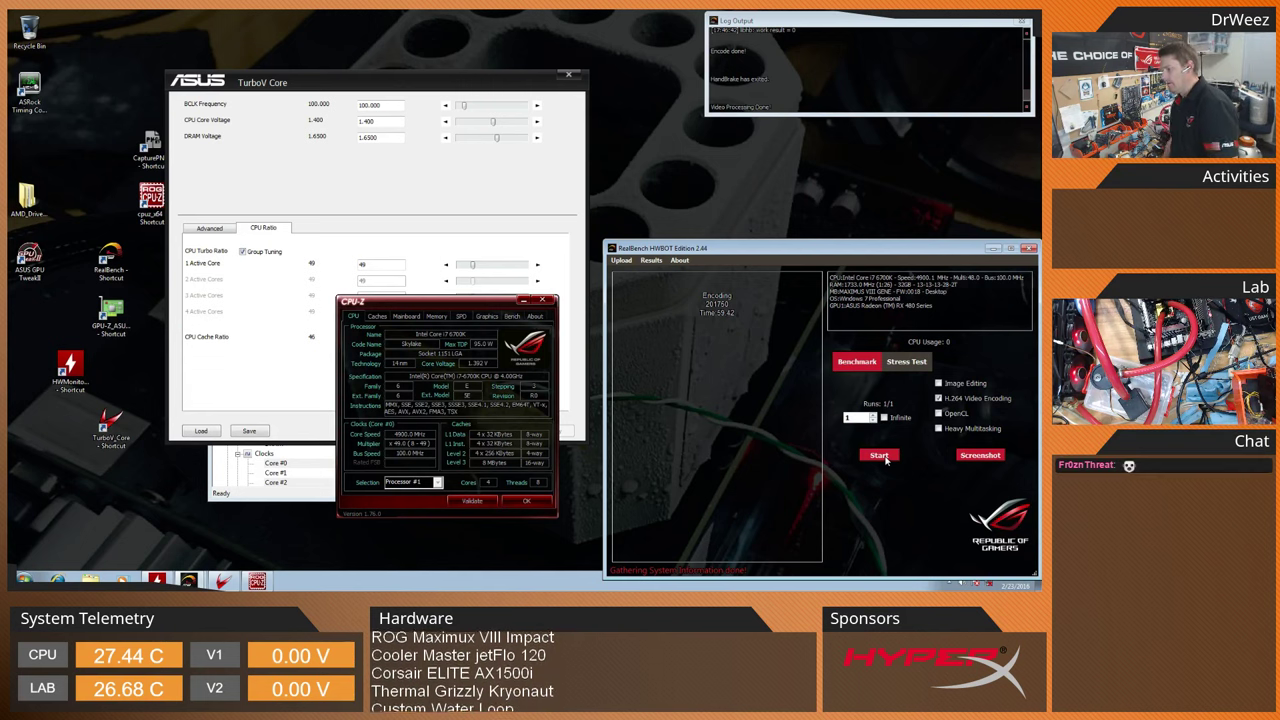
# Apply a BCLK frequency of 100.5 in TurboV Core, bring CPU-Z forward, and run the H.264 Video Encoding benchmark
pyautogui.click(367, 105)
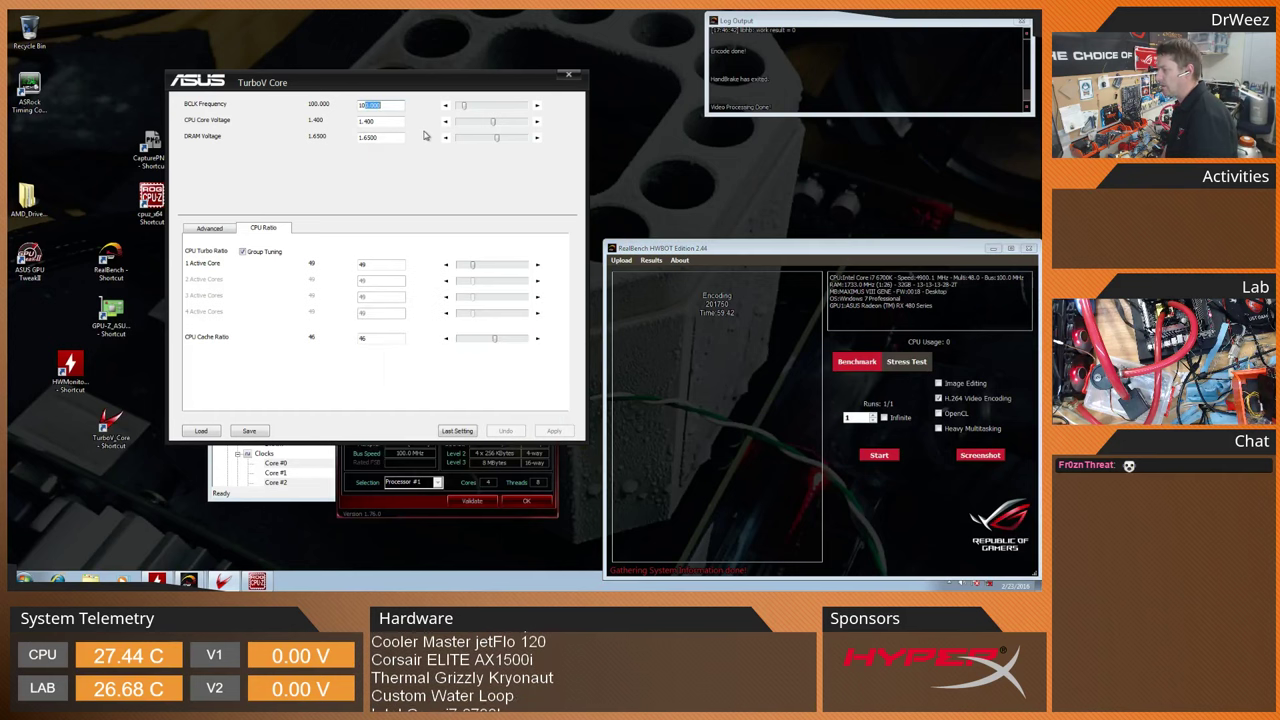
pyautogui.press('Delete')
pyautogui.press('Delete')
pyautogui.press('Delete')
pyautogui.press('Delete')
pyautogui.write('0.')
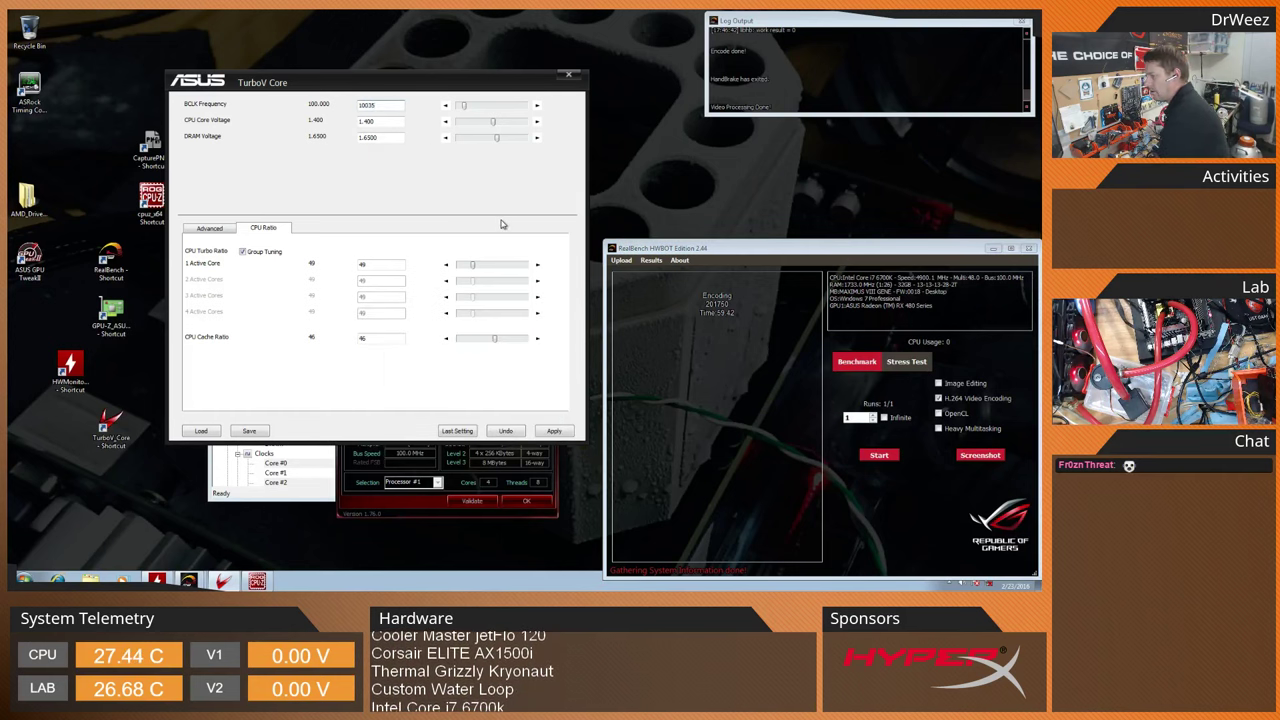
pyautogui.write('5')
pyautogui.click(550, 425)
pyautogui.click(423, 496)
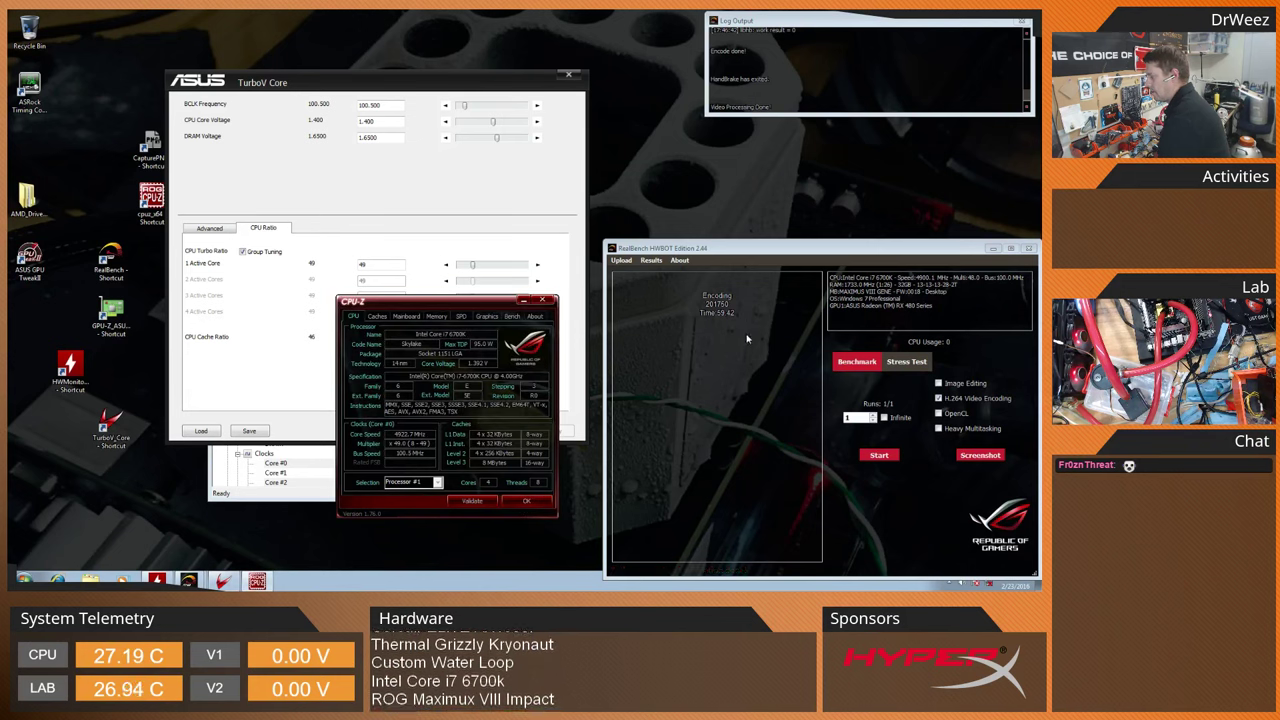
pyautogui.click(879, 456)
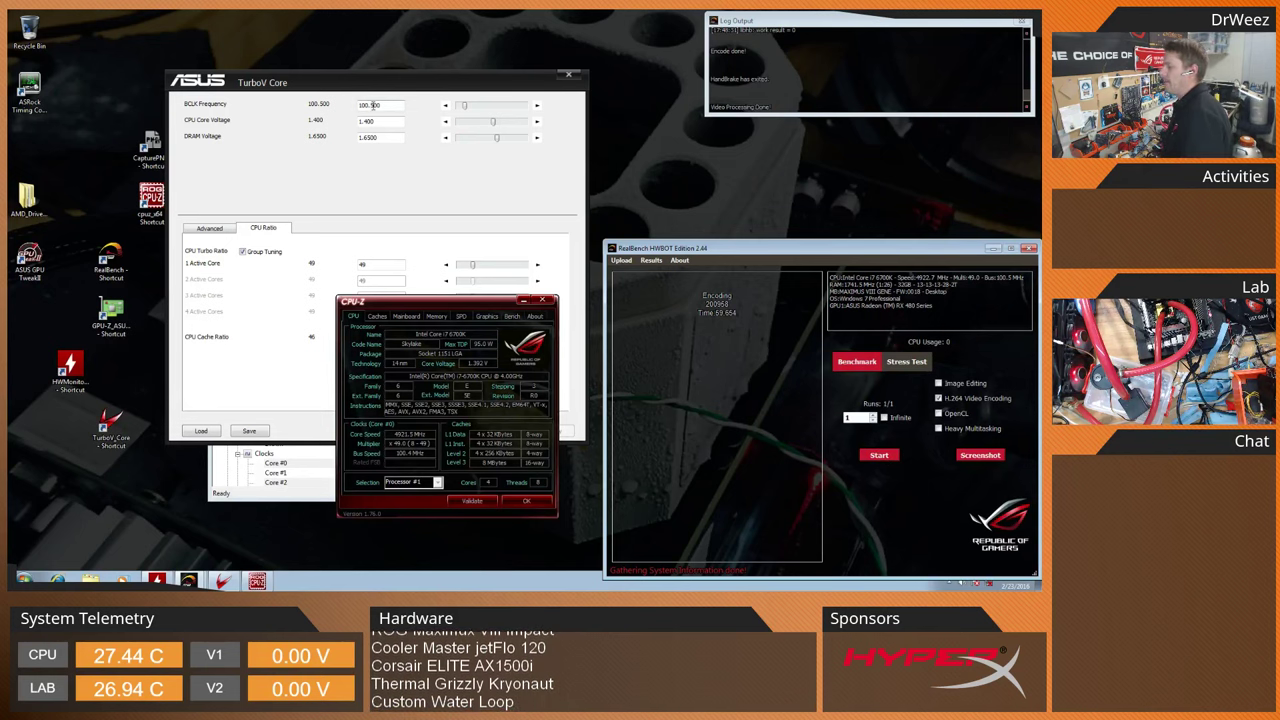
# Apply a BCLK frequency of 100.6 in TurboV Core and start the H.264 Video Encoding benchmark again
pyautogui.moveTo(371, 105); pyautogui.dragTo(381, 105)
pyautogui.write('6')
pyautogui.click(554, 431)
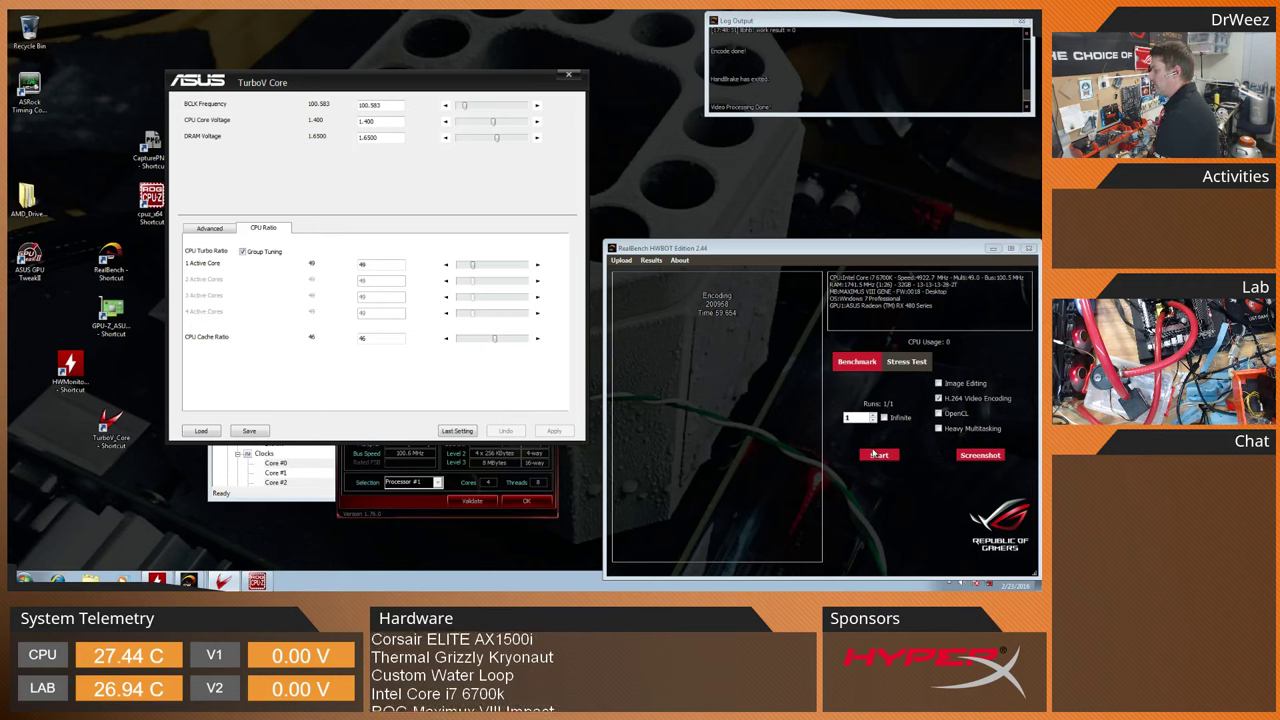
pyautogui.click(878, 455)
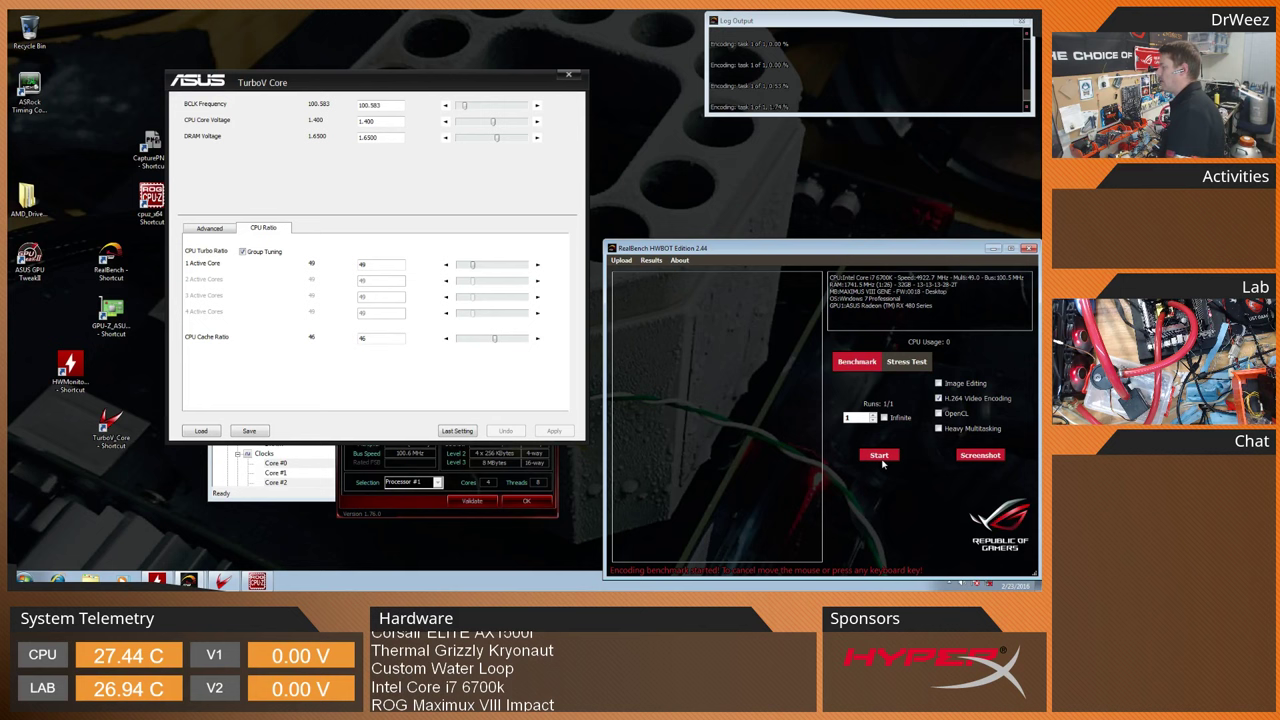